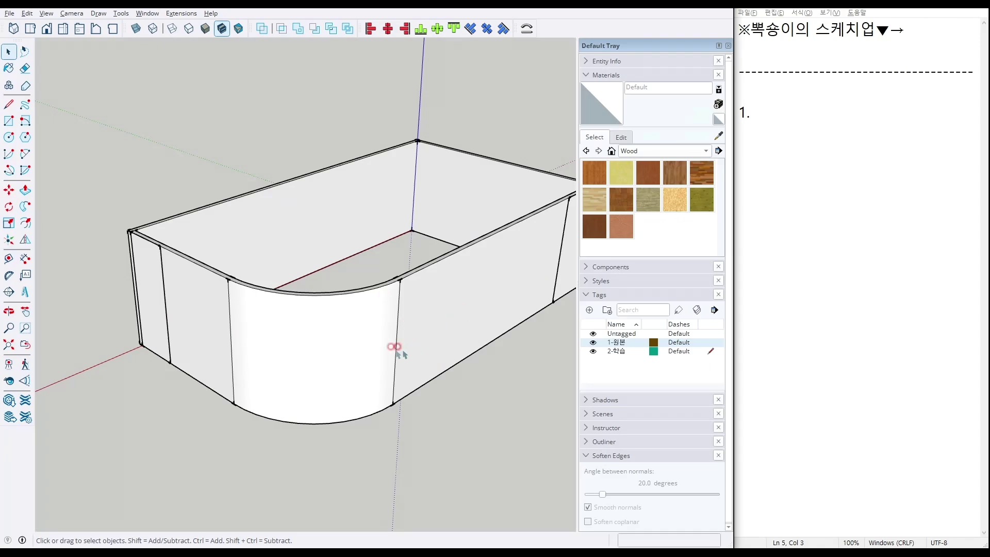
Hide the 1-원본 tag
{"action": "left_click", "coordinate": [593, 343]}
{"action": "mouse_move", "coordinate": [363, 343]}
{"action": "middle_mouse_down"}
{"action": "mouse_move", "coordinate": [464, 384]}
{"action": "mouse_move", "coordinate": [454, 393]}
{"action": "mouse_move", "coordinate": [299, 330]}
{"action": "middle_mouse_up"}
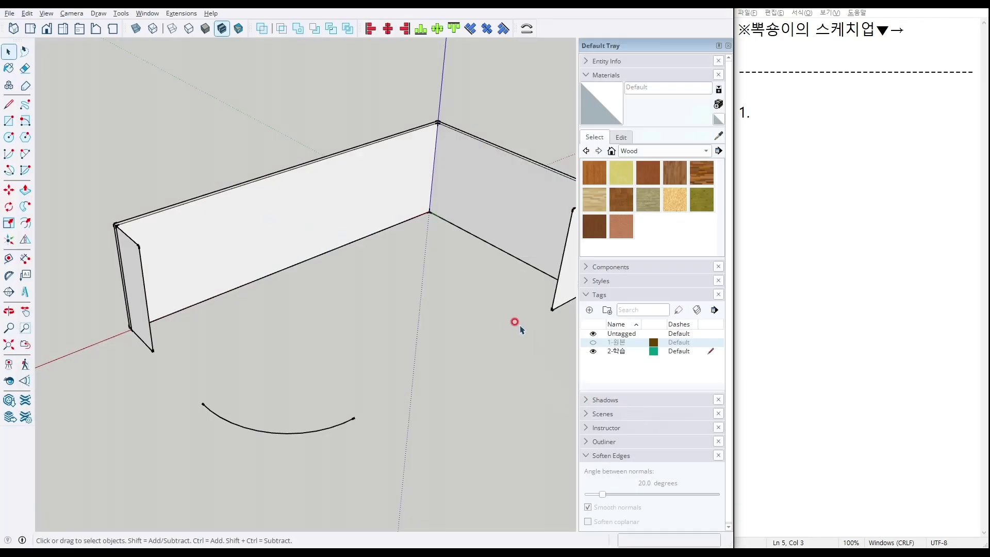
Start Lattice Maker on the narrow wall face at the green-axis end of the model
{"action": "middle_click_drag", "start_coordinate": [521, 326], "coordinate": [412, 303]}
{"action": "scroll", "coordinate": [395, 248], "scroll_direction": "up", "scroll_amount": 3}
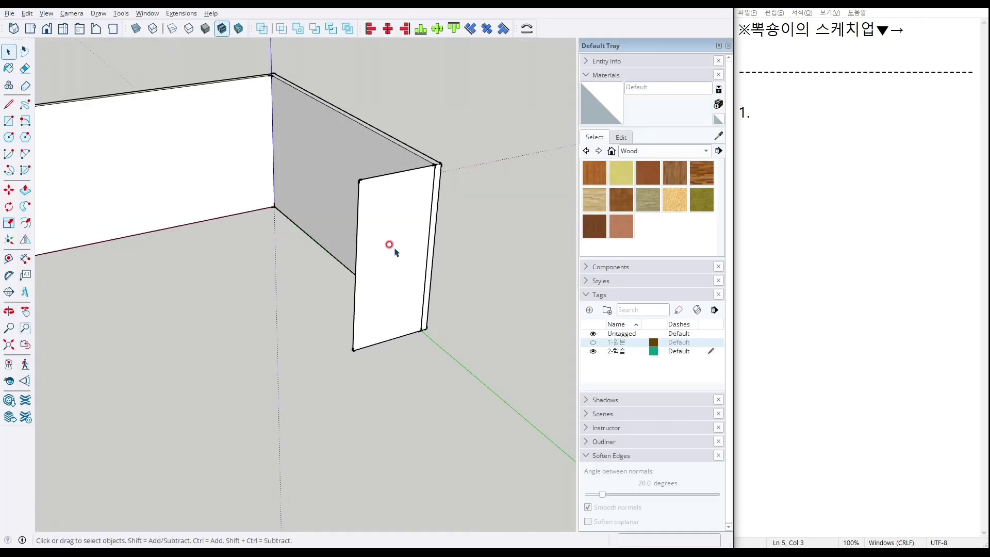
{"action": "triple_click", "coordinate": [396, 250]}
{"action": "left_click", "coordinate": [394, 306], "text": "shift"}
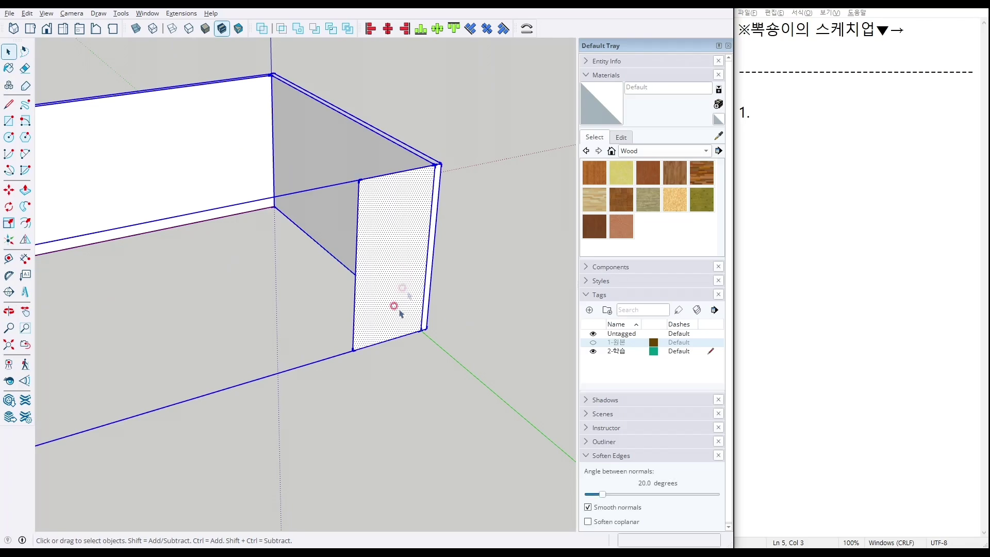
{"action": "left_click", "coordinate": [405, 369]}
{"action": "left_click", "coordinate": [400, 263]}
{"action": "left_click", "coordinate": [376, 153]}
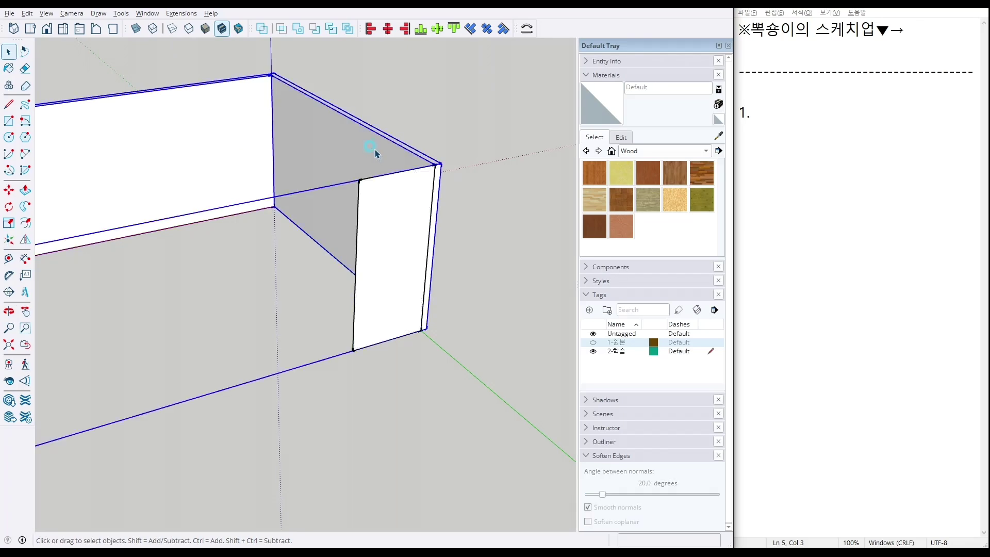
{"action": "left_click", "coordinate": [382, 230]}
{"action": "right_click", "coordinate": [389, 234]}
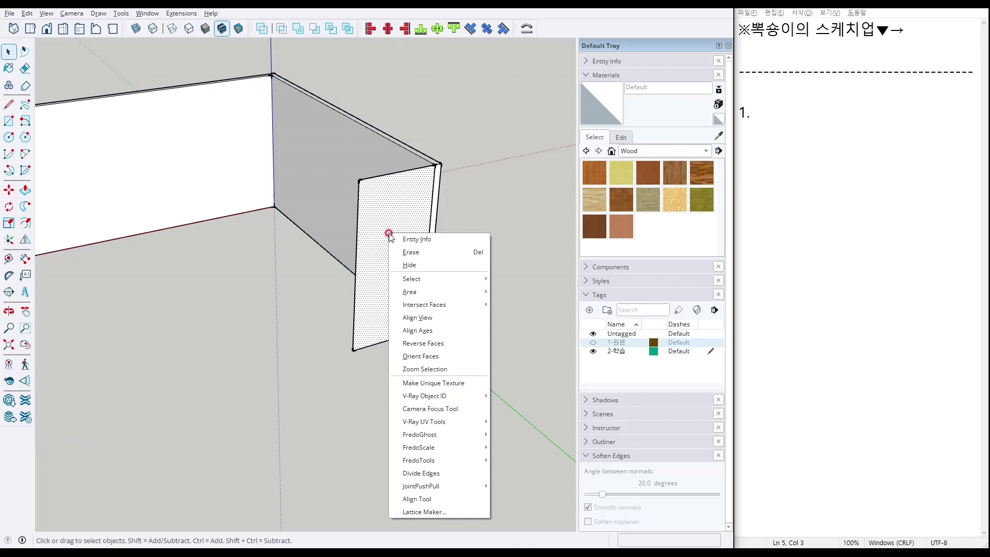
{"action": "left_click", "coordinate": [440, 512]}
Switch to Notepad and fill in item 1 with "레티스 메이커 / 설치"
{"action": "left_click", "coordinate": [835, 120]}
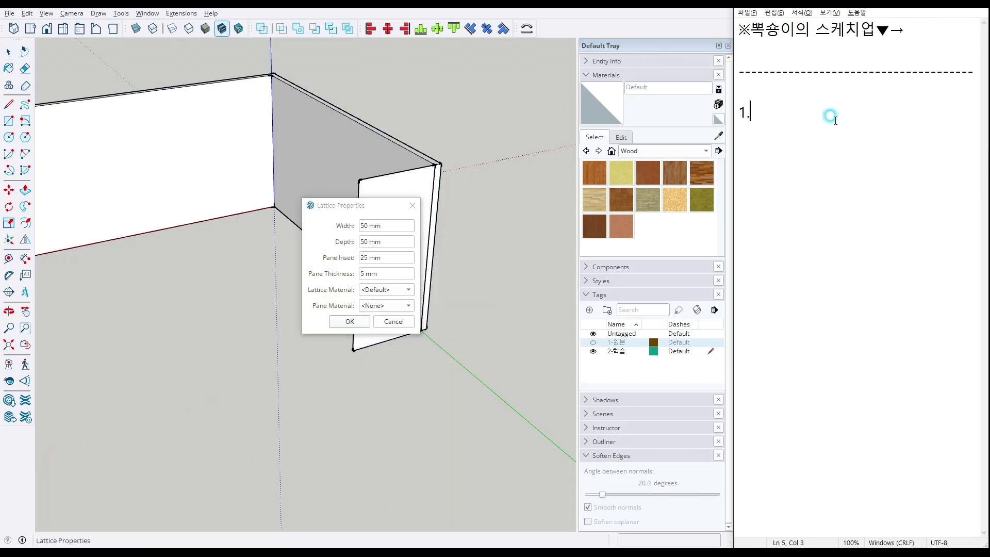
{"action": "type", "text": "레티스 메잌"}
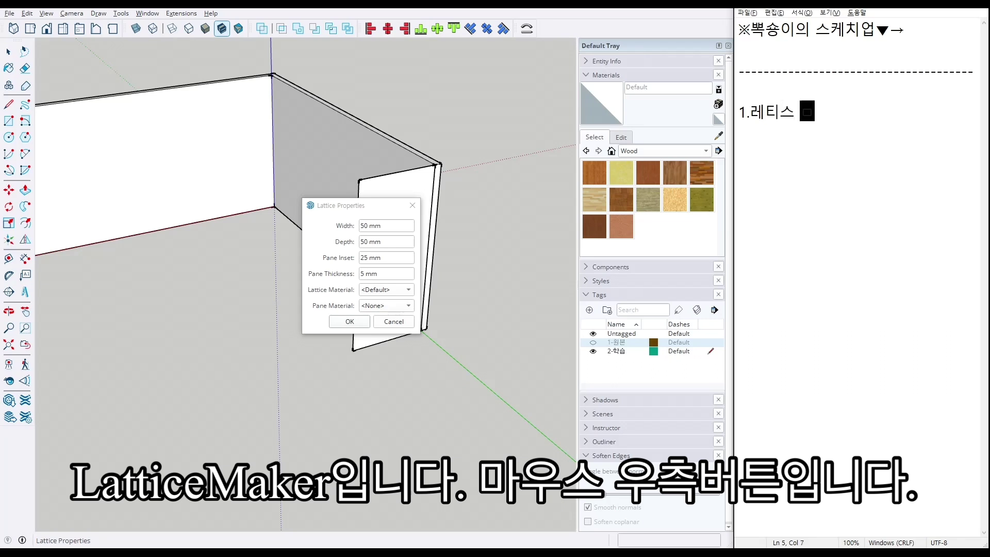
{"action": "type", "text": "커 / 설치"}
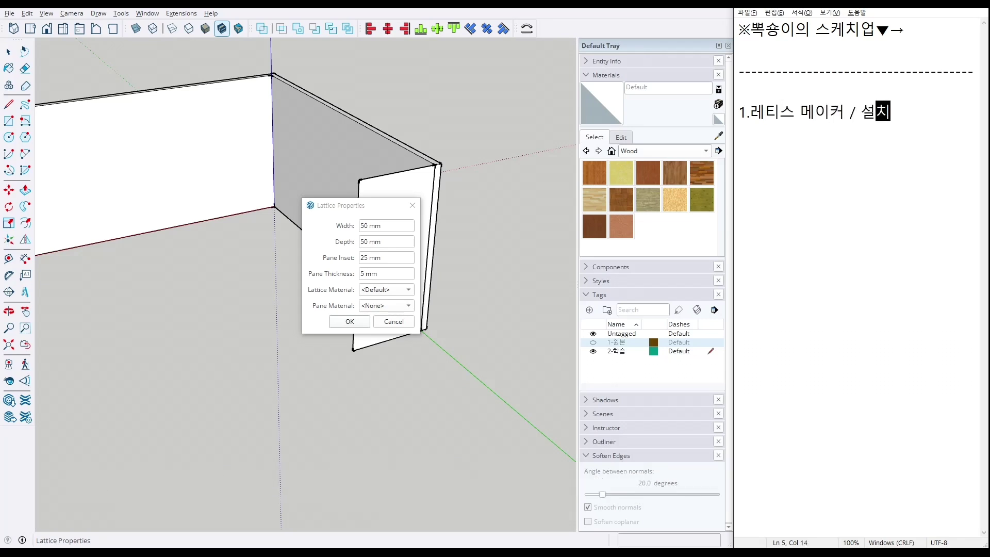
Create the lattice with width 60, depth 100, pane inset 20, pane thickness 10, White lattice material and 'Glass' pane material
{"action": "left_click_drag", "start_coordinate": [377, 205], "coordinate": [425, 148]}
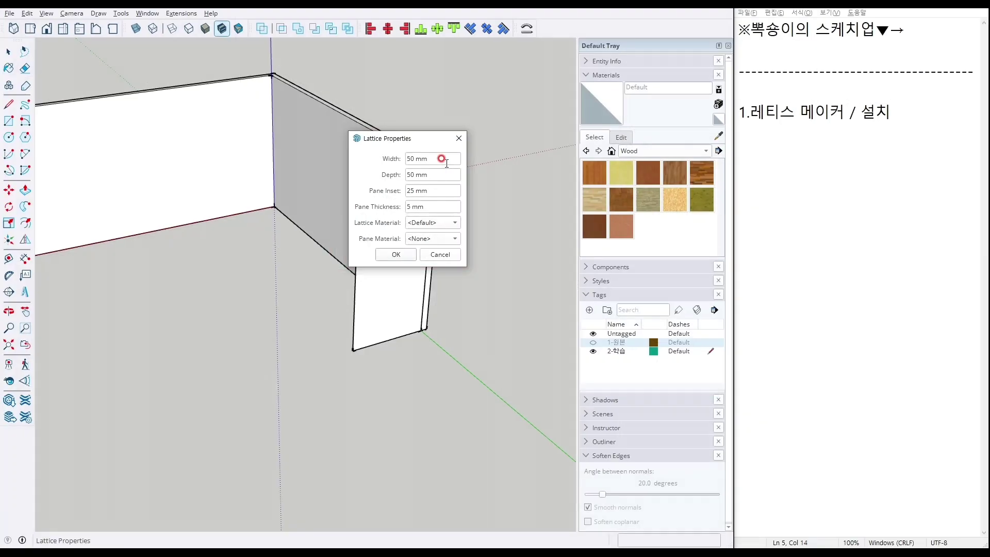
{"action": "left_click", "coordinate": [442, 159]}
{"action": "key", "text": "Tab"}
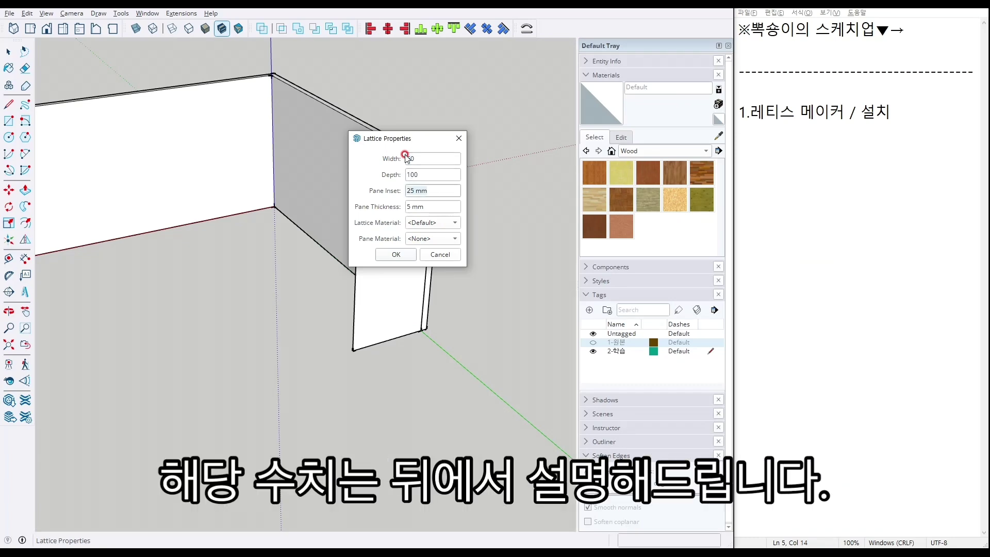
{"action": "type", "text": "10"}
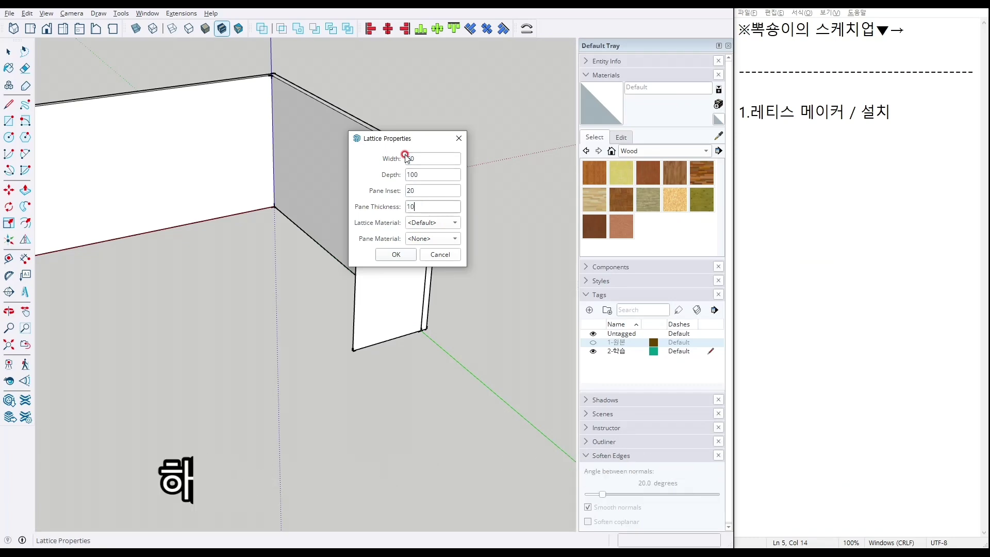
{"action": "left_click", "coordinate": [418, 223]}
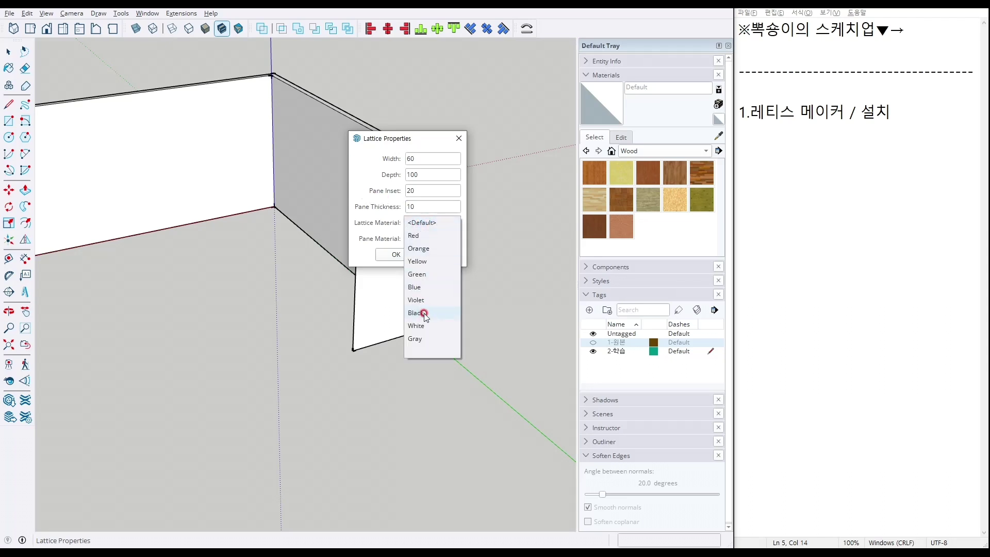
{"action": "left_click", "coordinate": [421, 327]}
{"action": "left_click", "coordinate": [434, 238]}
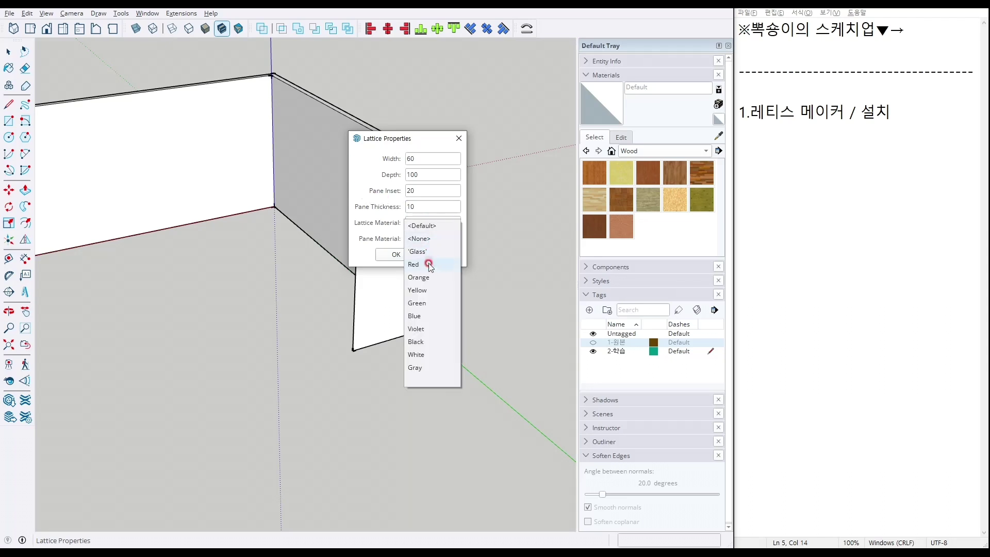
{"action": "left_click", "coordinate": [416, 278]}
{"action": "left_click", "coordinate": [395, 255]}
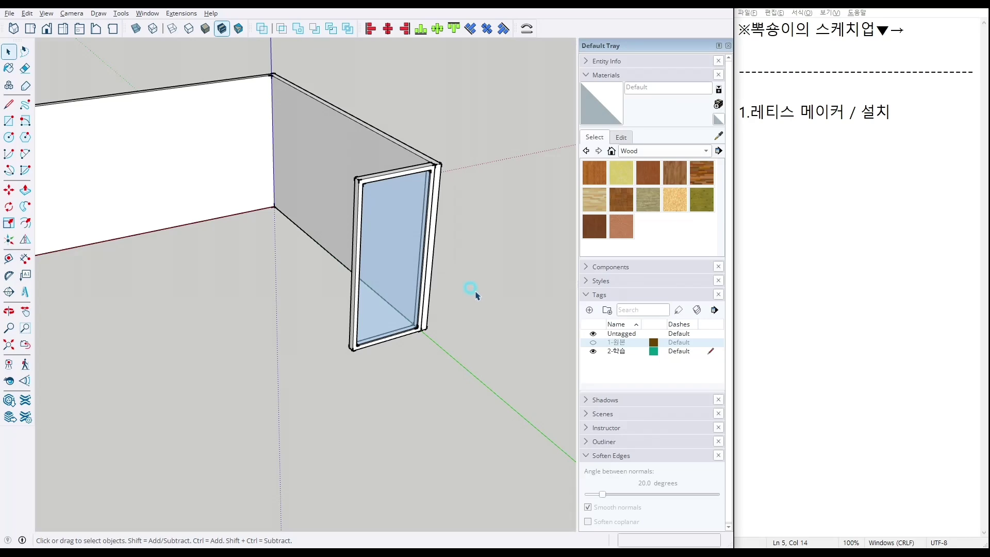
Try to array the glazed panel edge to edge along the open long side with a multiplier of 4
{"action": "middle_click_drag", "start_coordinate": [469, 290], "coordinate": [402, 235]}
{"action": "scroll", "coordinate": [397, 222], "scroll_direction": "down", "scroll_amount": 3}
{"action": "scroll", "coordinate": [398, 214], "scroll_direction": "up", "scroll_amount": 6}
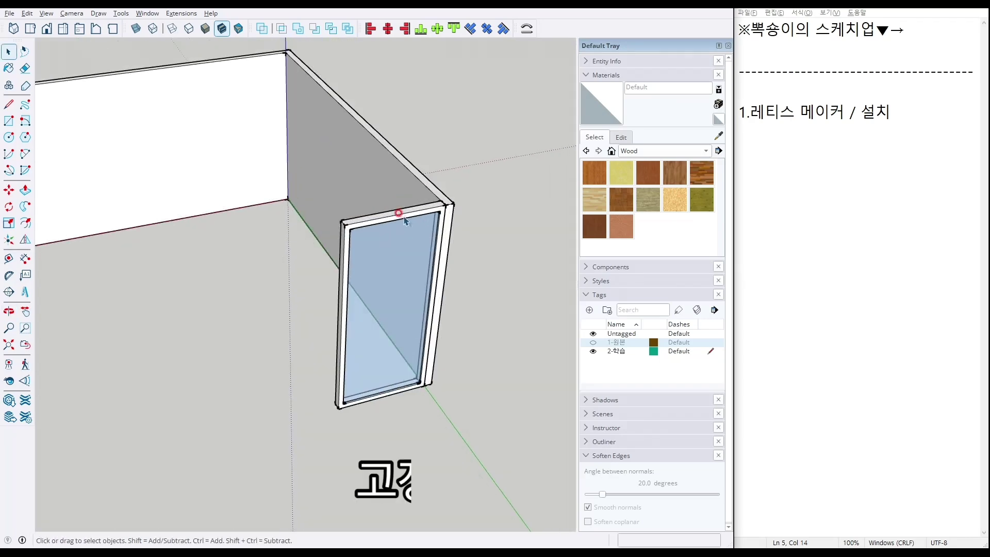
{"action": "left_click", "coordinate": [444, 205]}
{"action": "key", "text": "m"}
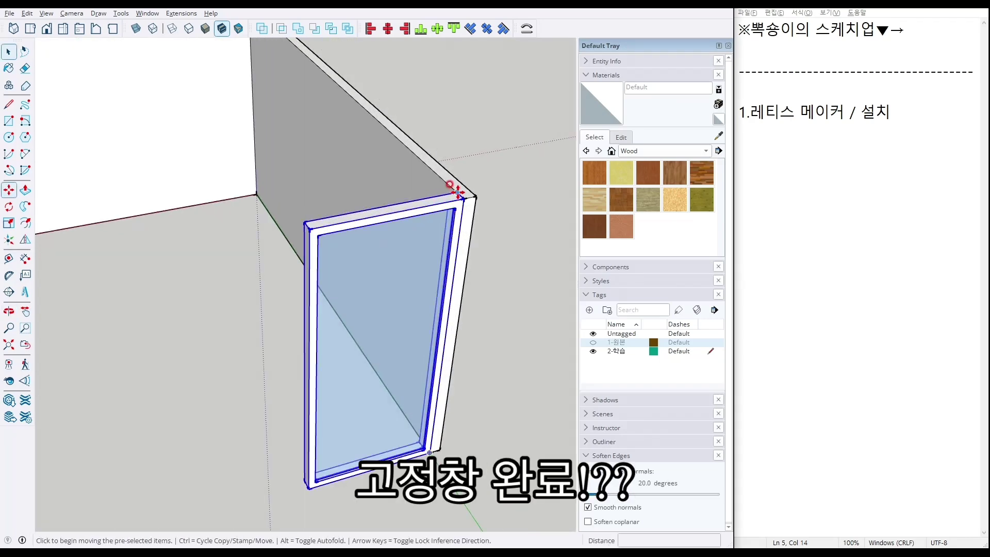
{"action": "key", "text": "ctrl"}
{"action": "left_click", "coordinate": [457, 194]}
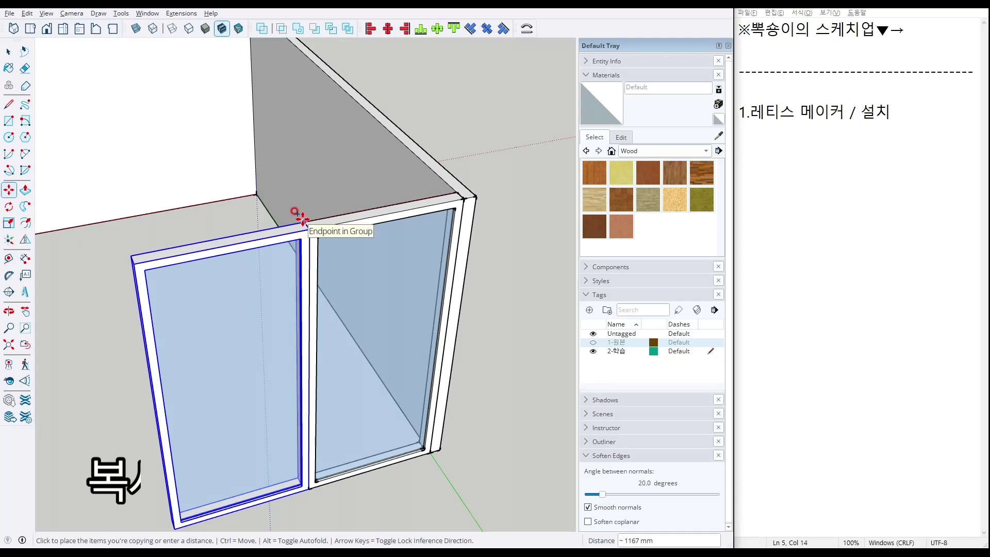
{"action": "left_click", "coordinate": [300, 221]}
{"action": "type", "text": "*4"}
{"action": "key", "text": "Return"}
{"action": "scroll", "coordinate": [416, 219], "scroll_direction": "down", "scroll_amount": 5}
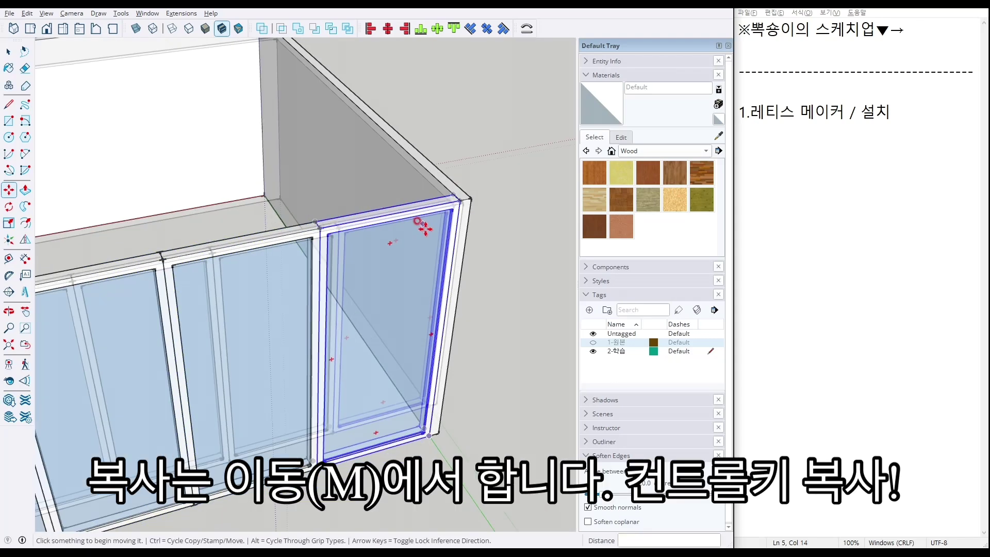
{"action": "middle_click_drag", "start_coordinate": [209, 299], "coordinate": [222, 279]}
{"action": "key", "text": "ctrl+z"}
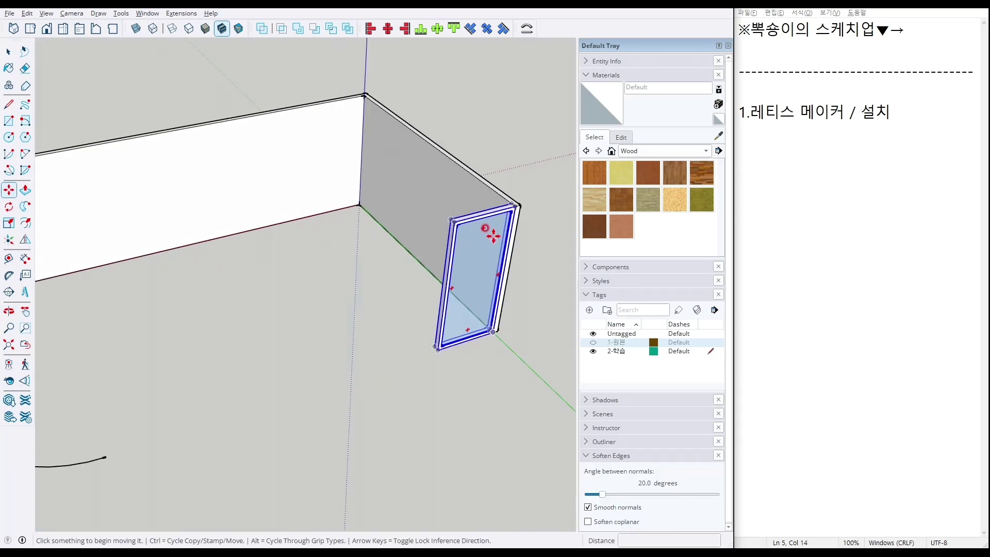
Copy the glazed panel edge to edge along the open long side and repeat the copy with *5
{"action": "scroll", "coordinate": [510, 201], "scroll_direction": "up", "scroll_amount": 5}
{"action": "left_click", "coordinate": [502, 201]}
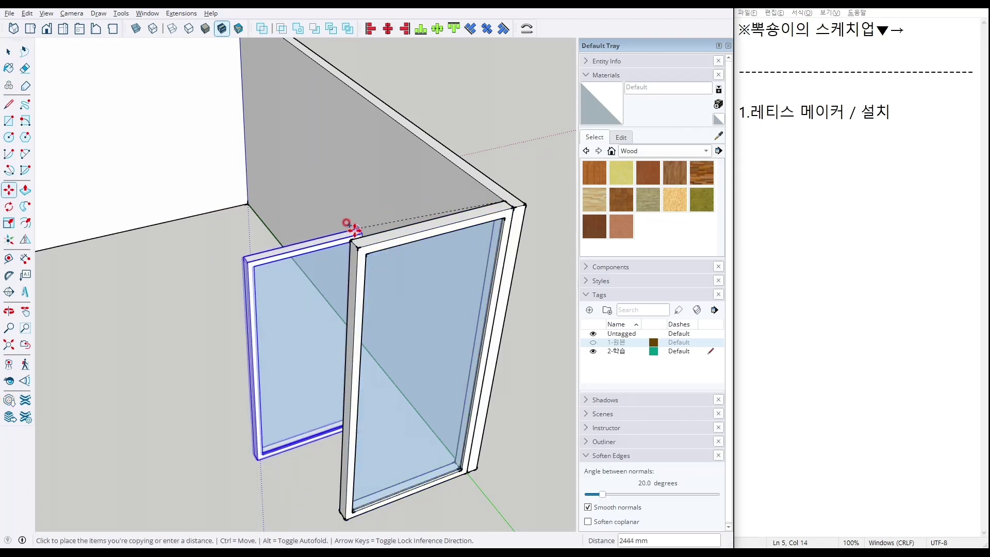
{"action": "left_click", "coordinate": [347, 229]}
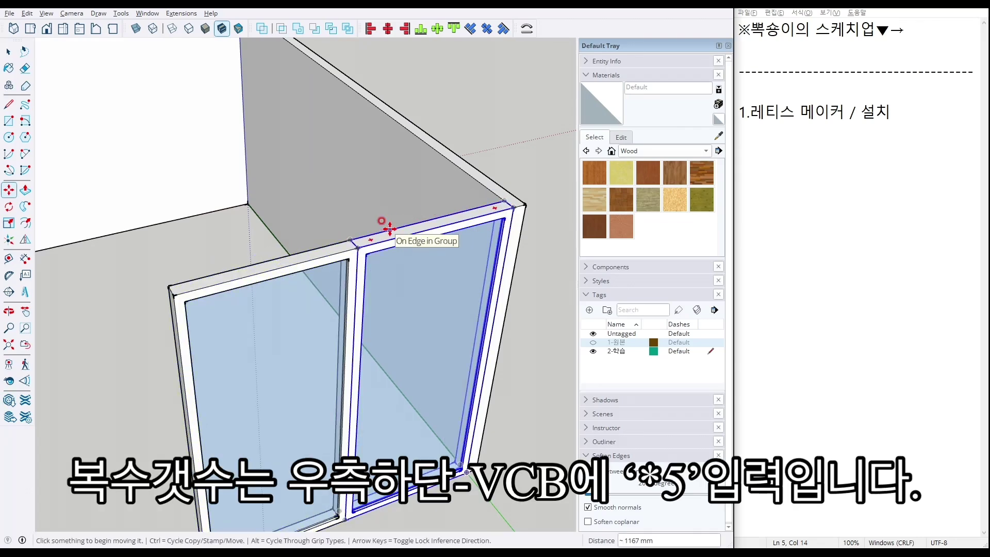
{"action": "type", "text": "*5"}
{"action": "key", "text": "Return"}
{"action": "scroll", "coordinate": [388, 225], "scroll_direction": "down", "scroll_amount": 6}
{"action": "key", "text": "space"}
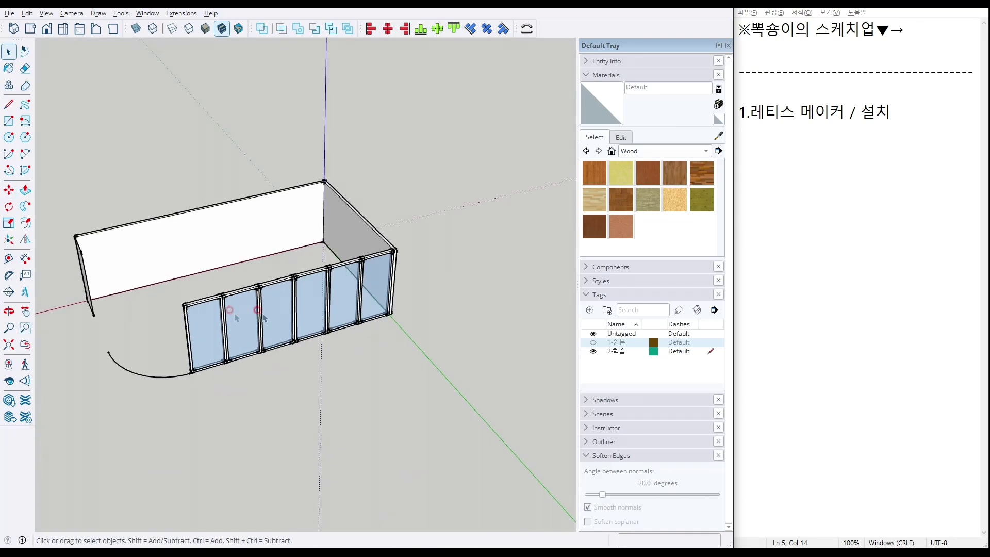
Convert the narrow wall face at the red-axis end into a glazed lattice panel, keeping the existing Lattice Maker settings
{"action": "middle_click_drag", "start_coordinate": [263, 317], "coordinate": [132, 354]}
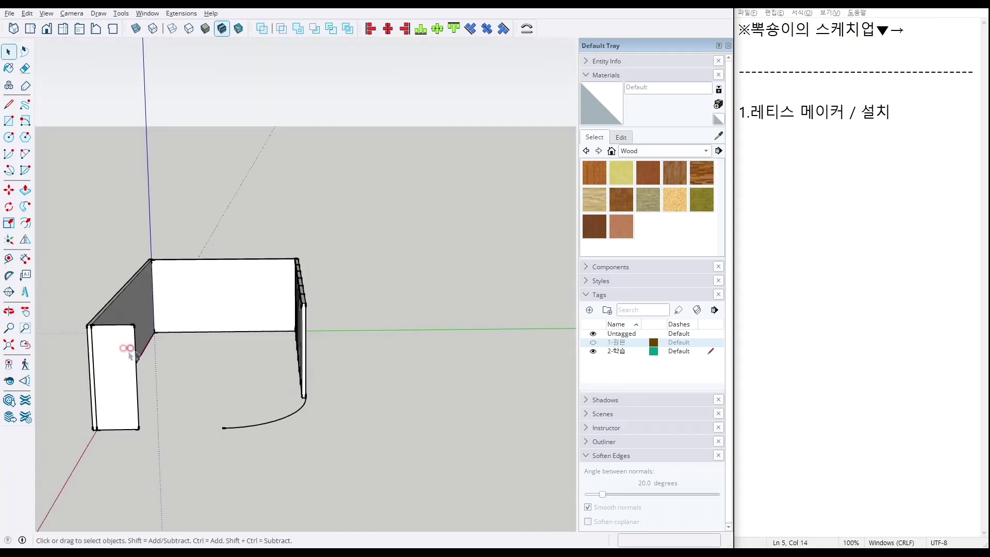
{"action": "left_click", "coordinate": [111, 348]}
{"action": "right_click", "coordinate": [117, 352]}
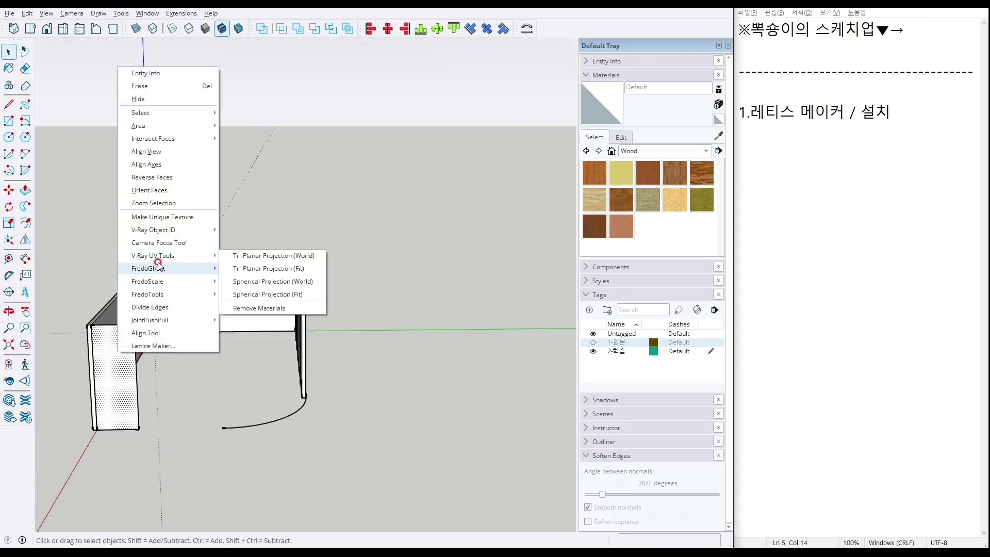
{"action": "left_click", "coordinate": [154, 345]}
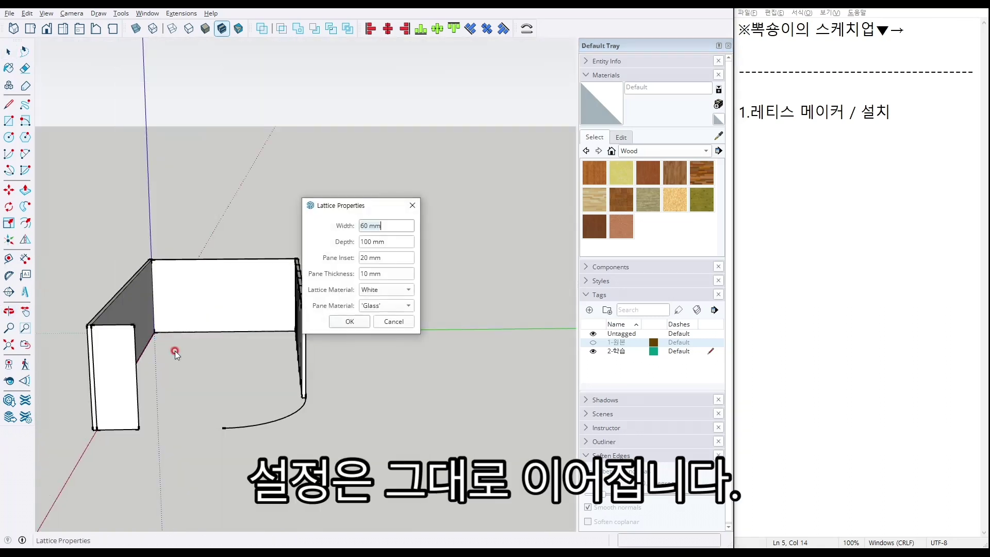
{"action": "key", "text": "Return"}
Copy the red-axis end's glazed panel edge to edge at 1000 mm spacing and repeat the copy with *2
{"action": "middle_click_drag", "start_coordinate": [144, 321], "coordinate": [66, 340]}
{"action": "scroll", "coordinate": [95, 343], "scroll_direction": "up", "scroll_amount": 6}
{"action": "left_click", "coordinate": [105, 340]}
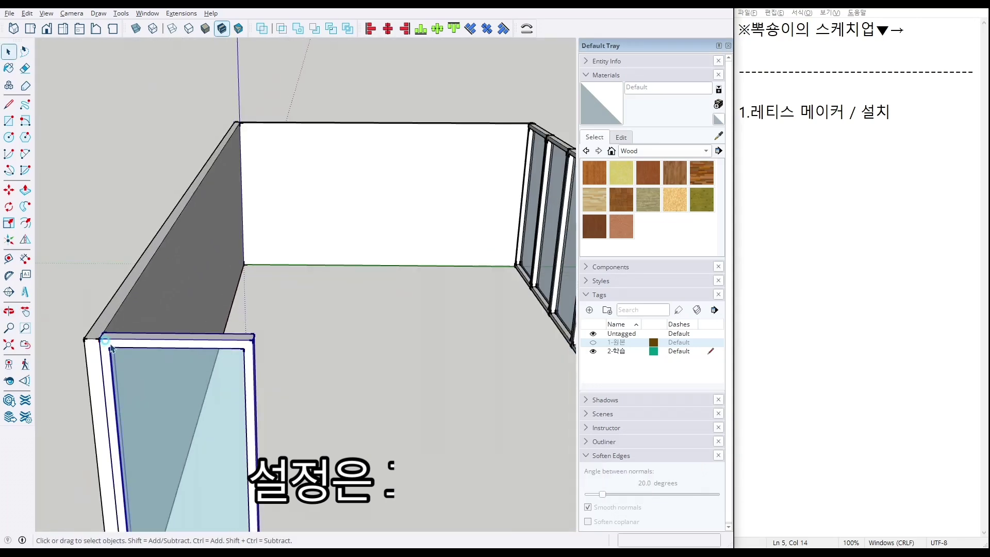
{"action": "key", "text": "m"}
{"action": "key", "text": "ctrl"}
{"action": "left_click", "coordinate": [100, 339]}
{"action": "left_click", "coordinate": [255, 340]}
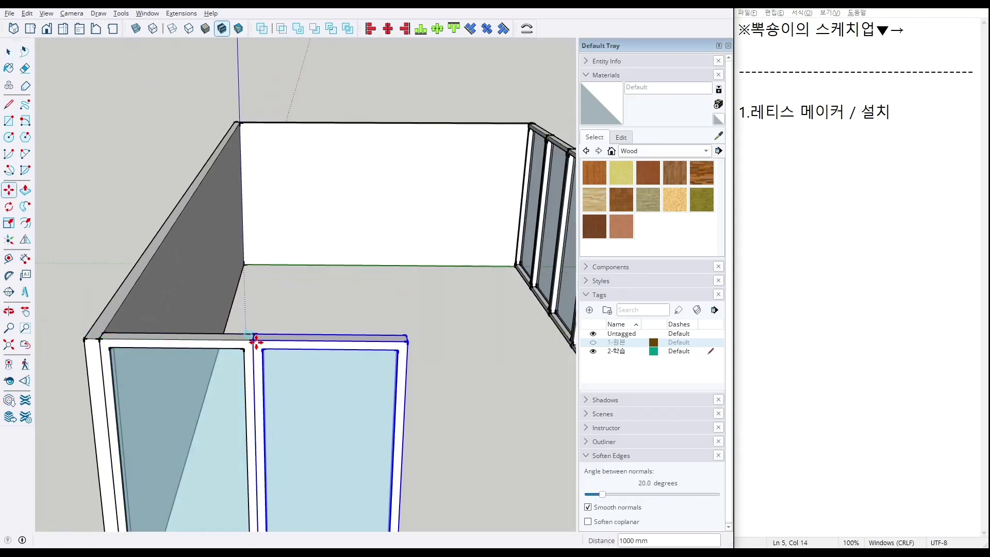
{"action": "type", "text": "*2"}
{"action": "key", "text": "Return"}
{"action": "key", "text": "space"}
{"action": "scroll", "coordinate": [370, 337], "scroll_direction": "down", "scroll_amount": 1}
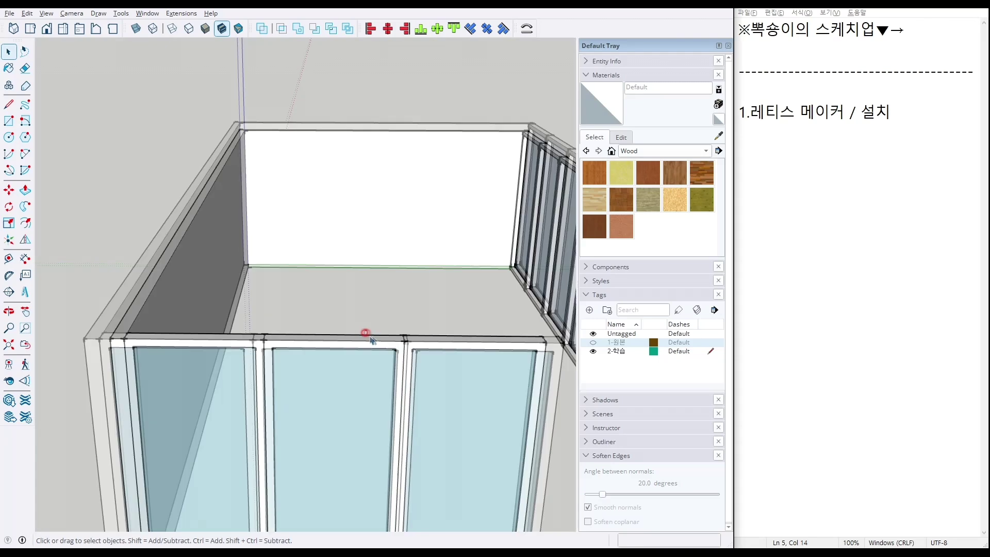
{"action": "scroll", "coordinate": [370, 337], "scroll_direction": "down", "scroll_amount": 4}
{"action": "middle_click_drag", "start_coordinate": [371, 354], "coordinate": [328, 399]}
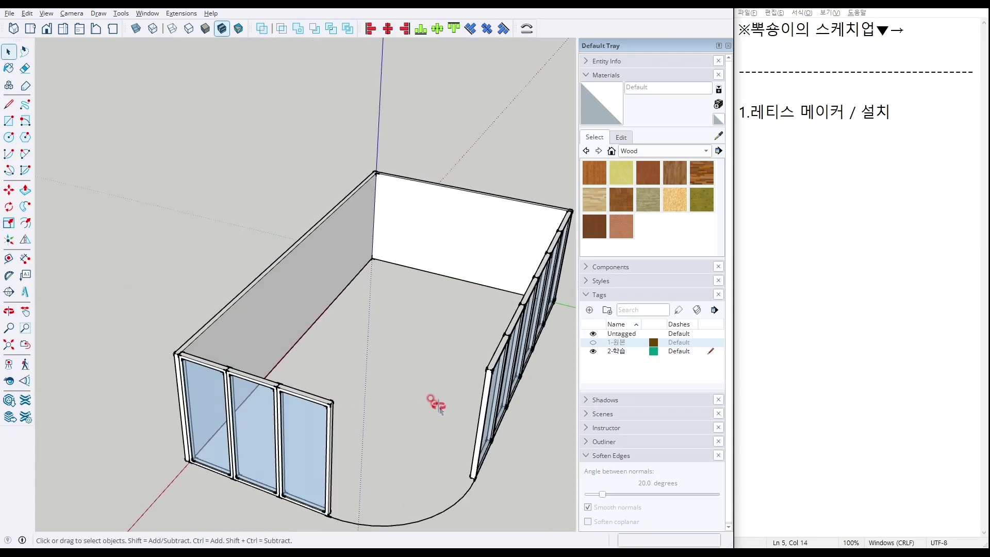
{"action": "middle_click_drag", "start_coordinate": [438, 406], "coordinate": [404, 425]}
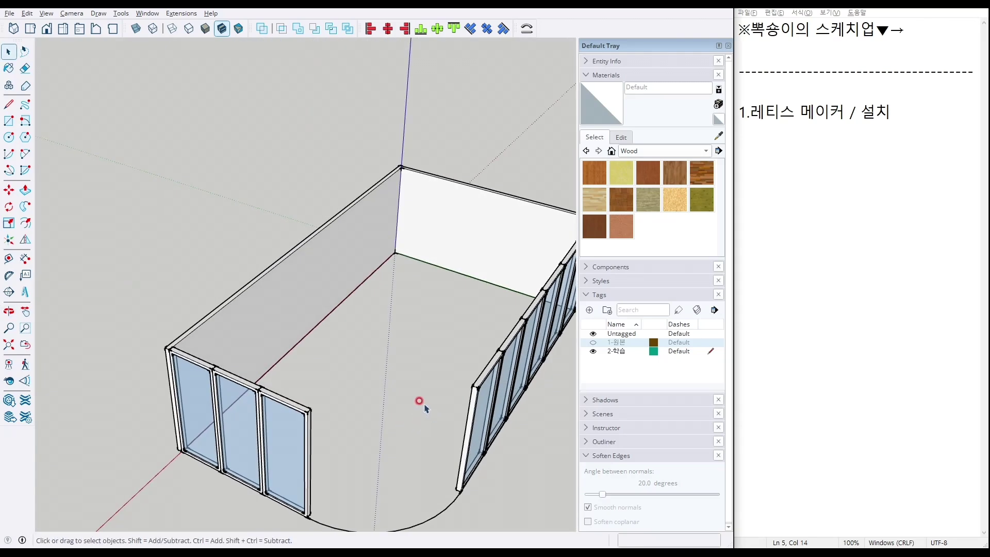
{"action": "middle_click_drag", "start_coordinate": [427, 407], "coordinate": [424, 297]}
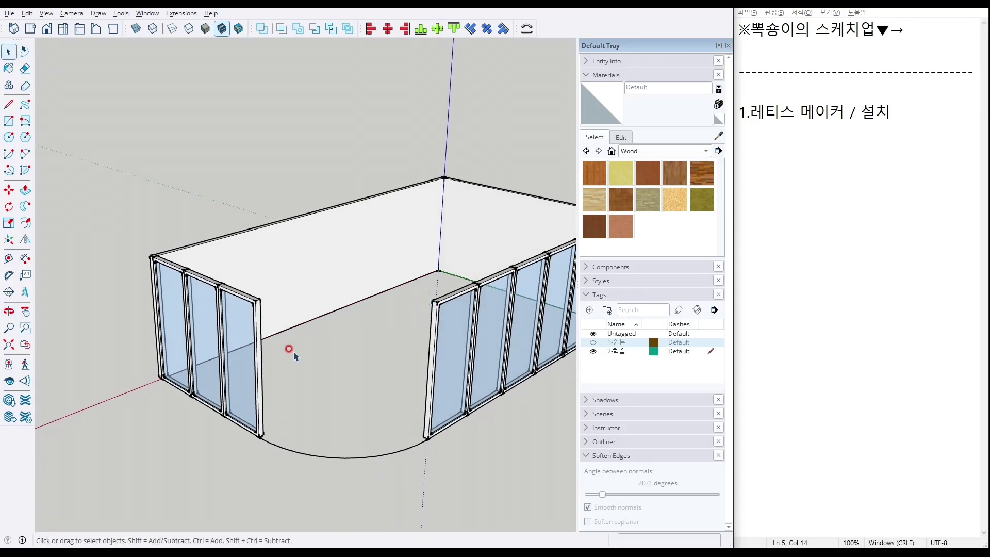
Copy the long side's three glazed panels nearest the curved corner to a free spot outside the room
{"action": "middle_click_drag", "start_coordinate": [415, 355], "coordinate": [354, 408]}
{"action": "key", "text": "ctrl+1"}
{"action": "left_click", "coordinate": [310, 460]}
{"action": "mouse_move", "coordinate": [404, 493]}
{"action": "left_mouse_down"}
{"action": "mouse_move", "coordinate": [289, 492]}
{"action": "mouse_move", "coordinate": [399, 486]}
{"action": "left_mouse_up"}
{"action": "key", "text": "Escape"}
{"action": "left_click", "coordinate": [482, 426]}
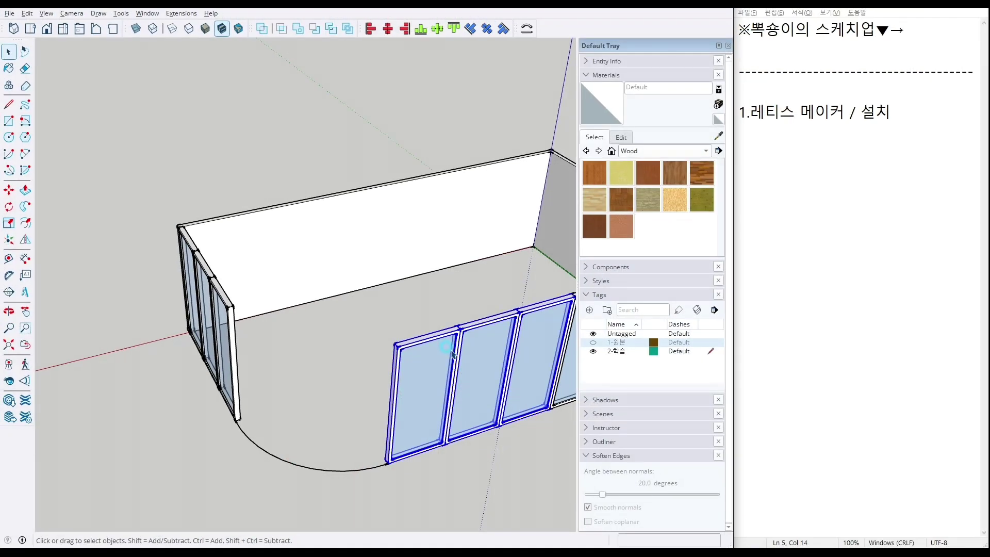
{"action": "key", "text": "m"}
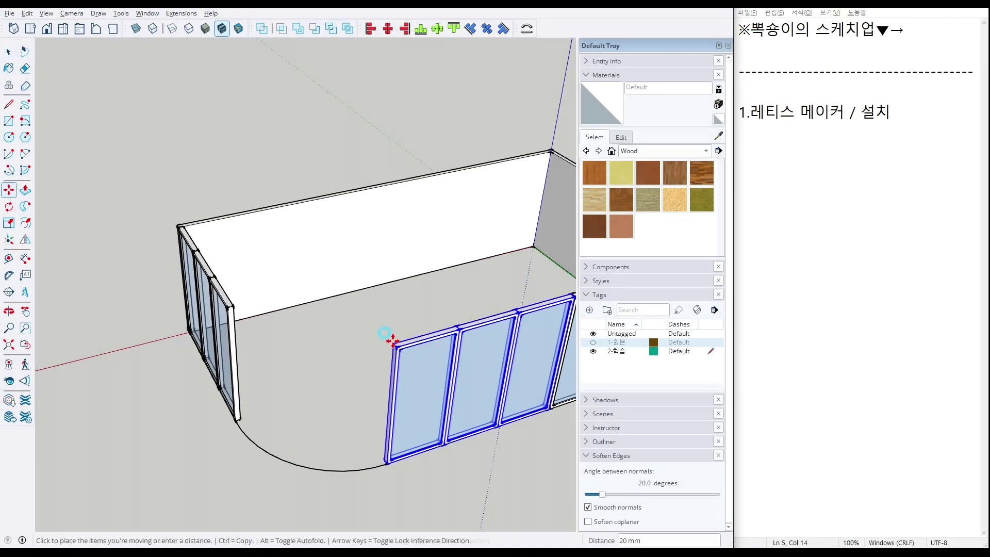
{"action": "scroll", "coordinate": [392, 342], "scroll_direction": "up", "scroll_amount": 3}
{"action": "key", "text": "ctrl"}
{"action": "left_click", "coordinate": [393, 340]}
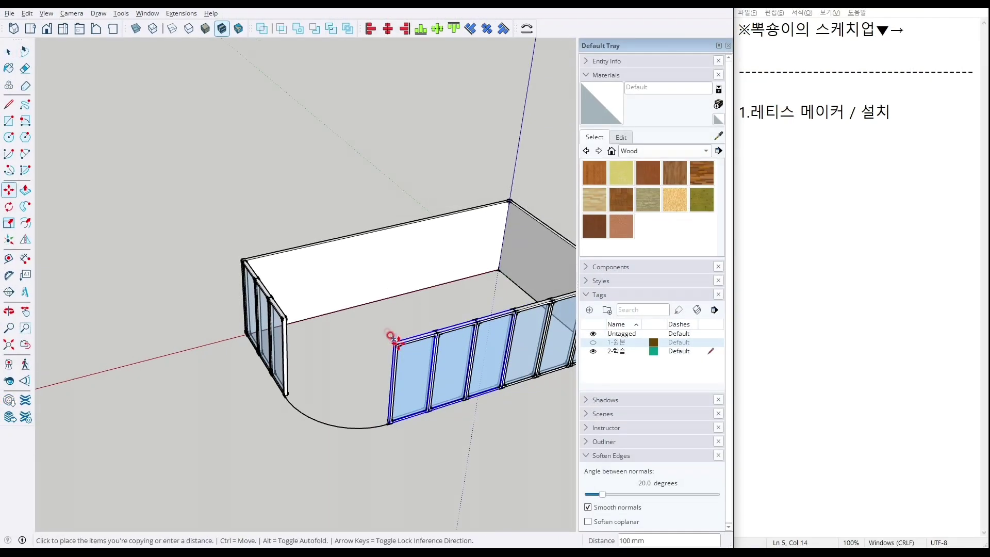
{"action": "left_click", "coordinate": [415, 375]}
Combine the three copied glazed panels into one group and clear the selection
{"action": "right_click", "coordinate": [458, 394]}
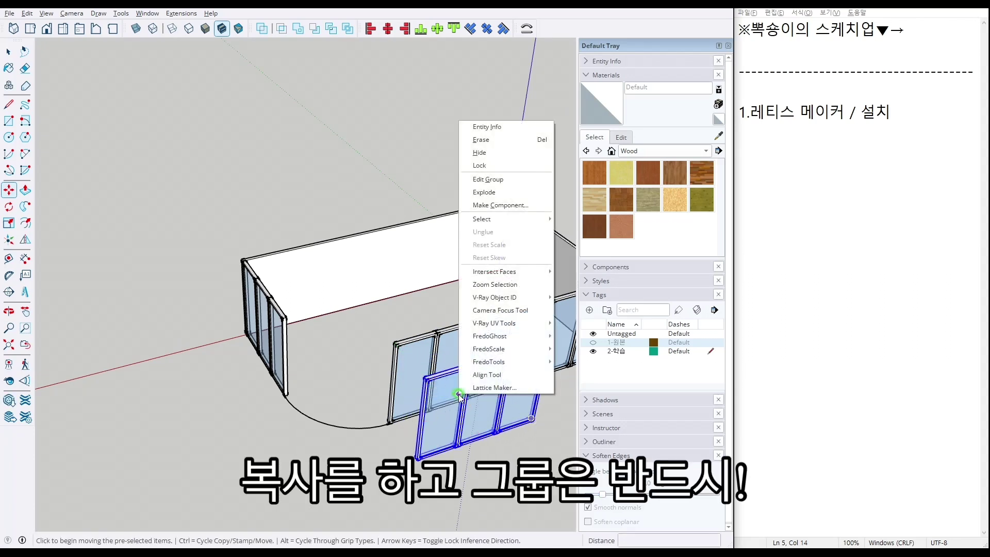
{"action": "left_click", "coordinate": [451, 475]}
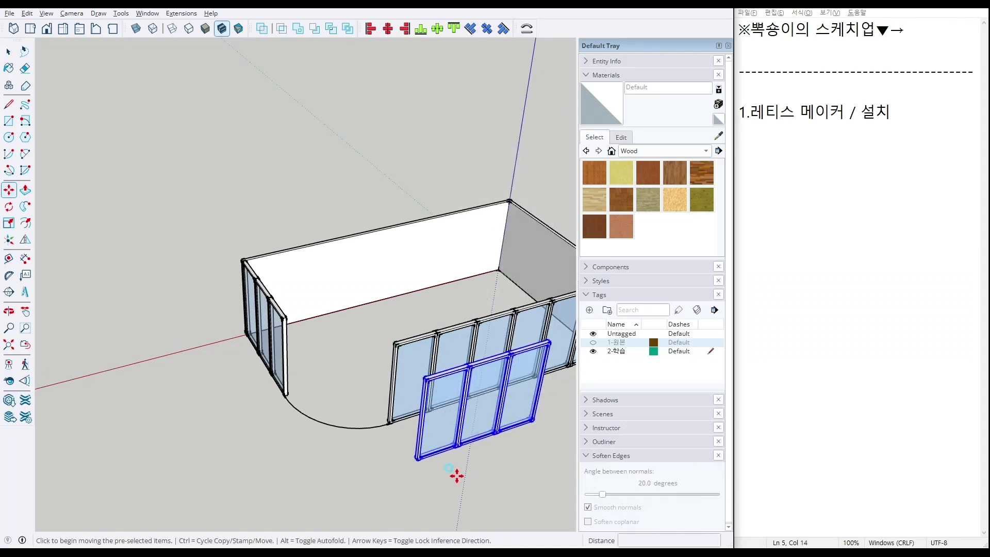
{"action": "key", "text": "space"}
{"action": "left_click", "coordinate": [456, 474]}
Draw a straight line along the full bottom edge of the copied panel group, on the side facing the room
{"action": "middle_click_drag", "start_coordinate": [365, 423], "coordinate": [618, 427]}
{"action": "scroll", "coordinate": [487, 347], "scroll_direction": "up", "scroll_amount": 4}
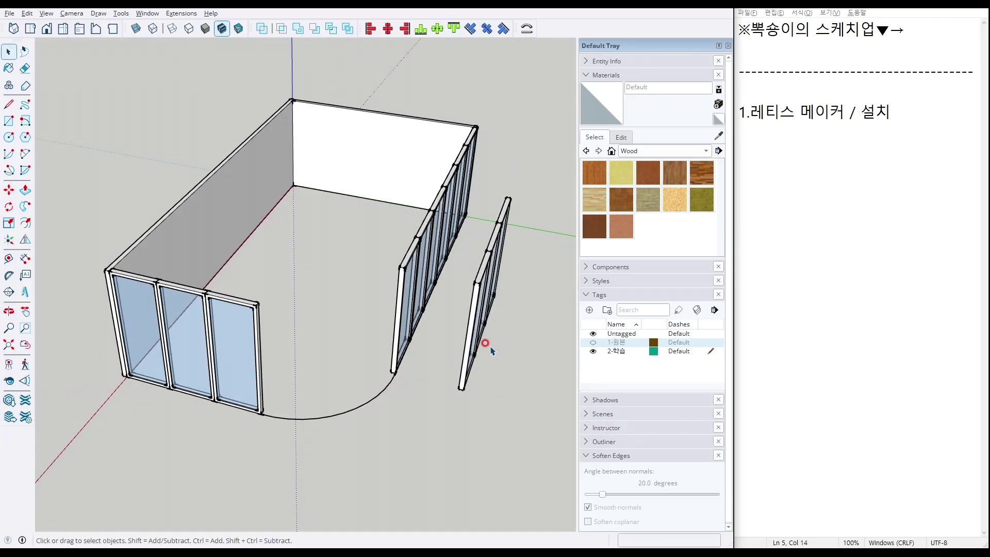
{"action": "middle_click_drag", "start_coordinate": [491, 349], "coordinate": [625, 349]}
{"action": "scroll", "coordinate": [487, 277], "scroll_direction": "up", "scroll_amount": 5}
{"action": "left_click", "coordinate": [433, 277]}
{"action": "key", "text": "m"}
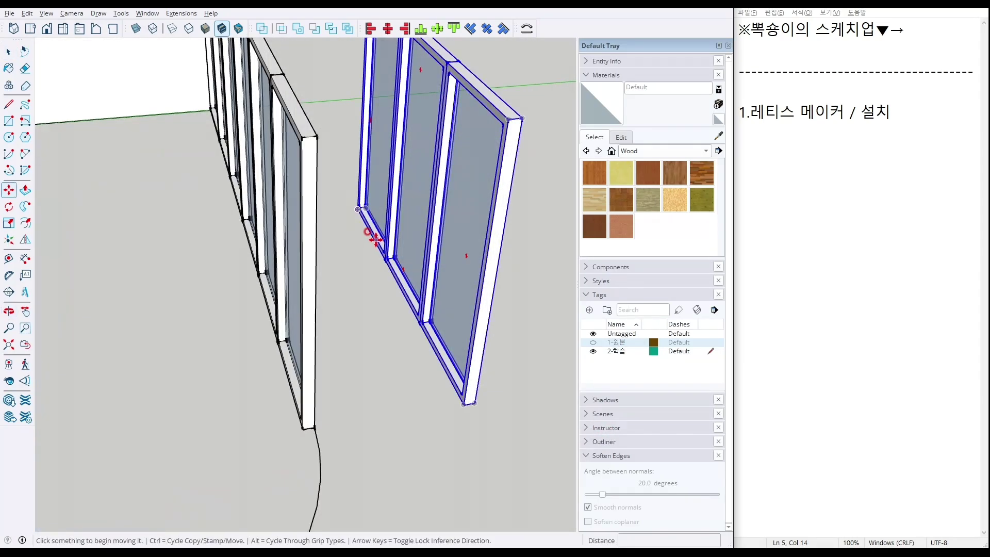
{"action": "key", "text": "l"}
{"action": "scroll", "coordinate": [353, 205], "scroll_direction": "up", "scroll_amount": 6}
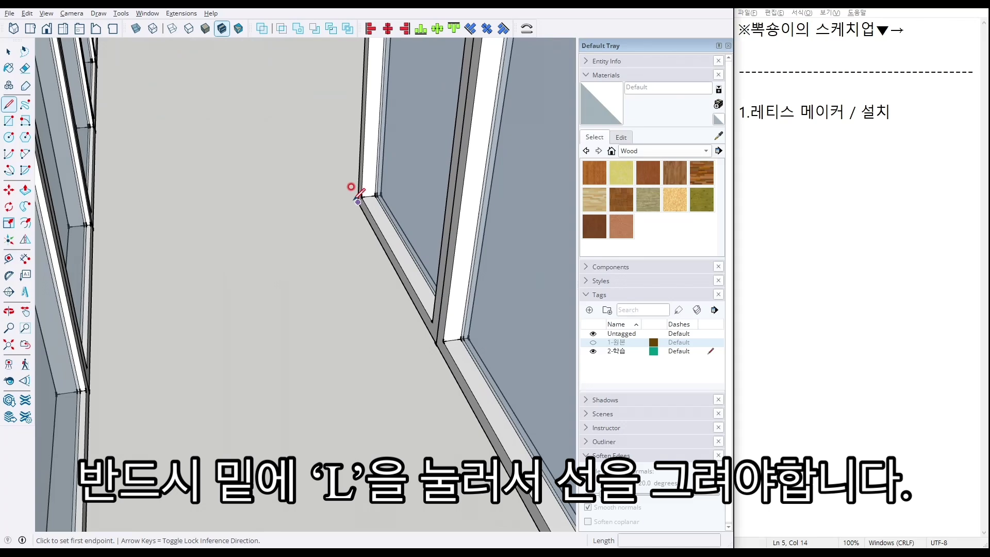
{"action": "left_click", "coordinate": [358, 201]}
{"action": "scroll", "coordinate": [358, 201], "scroll_direction": "down", "scroll_amount": 6}
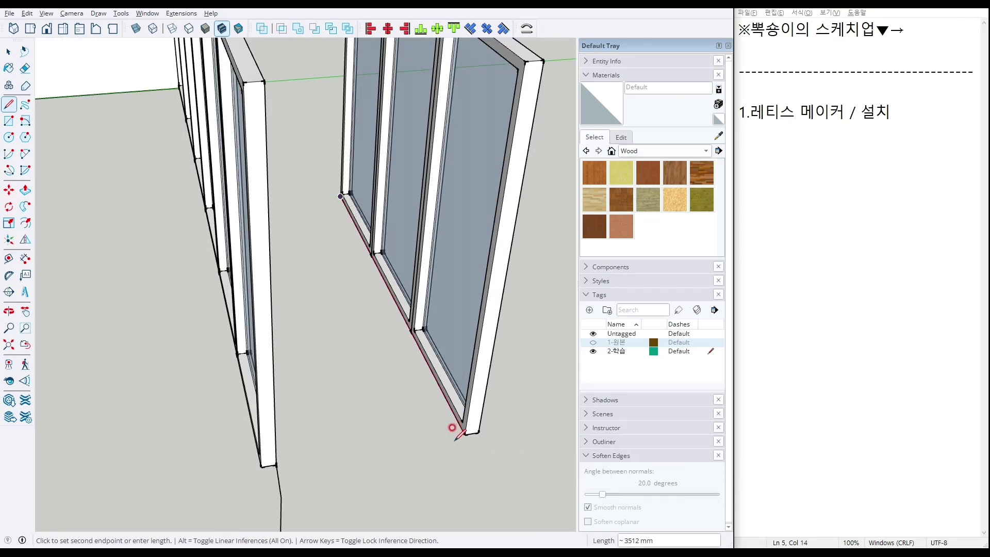
{"action": "key", "text": "space"}
{"action": "scroll", "coordinate": [470, 433], "scroll_direction": "down", "scroll_amount": 6}
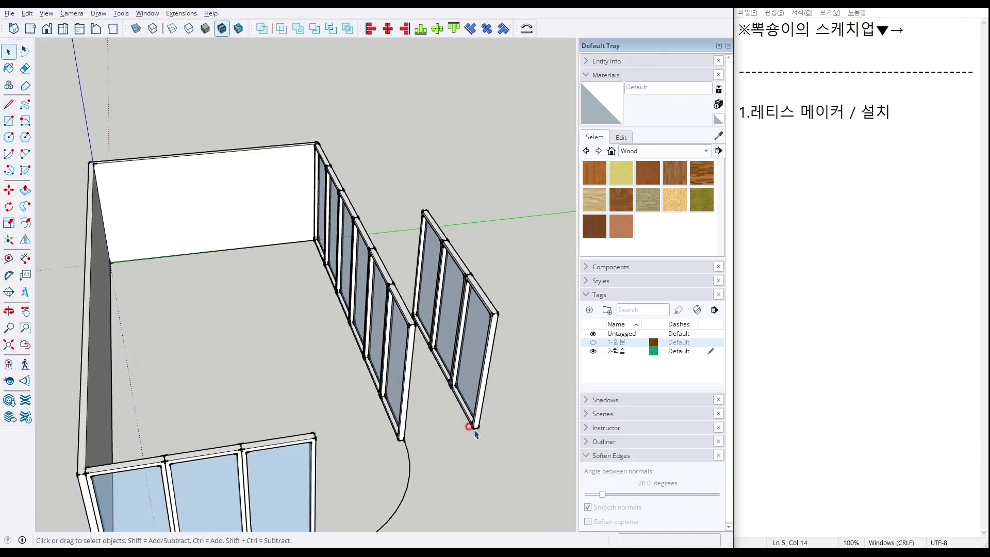
Start Shape Bender on the copied panel group, using its bottom line as the reference line and the corner arc as the bending curve
{"action": "middle_click_drag", "start_coordinate": [473, 432], "coordinate": [362, 432]}
{"action": "middle_click_drag", "start_coordinate": [400, 403], "coordinate": [386, 368], "text": "shift"}
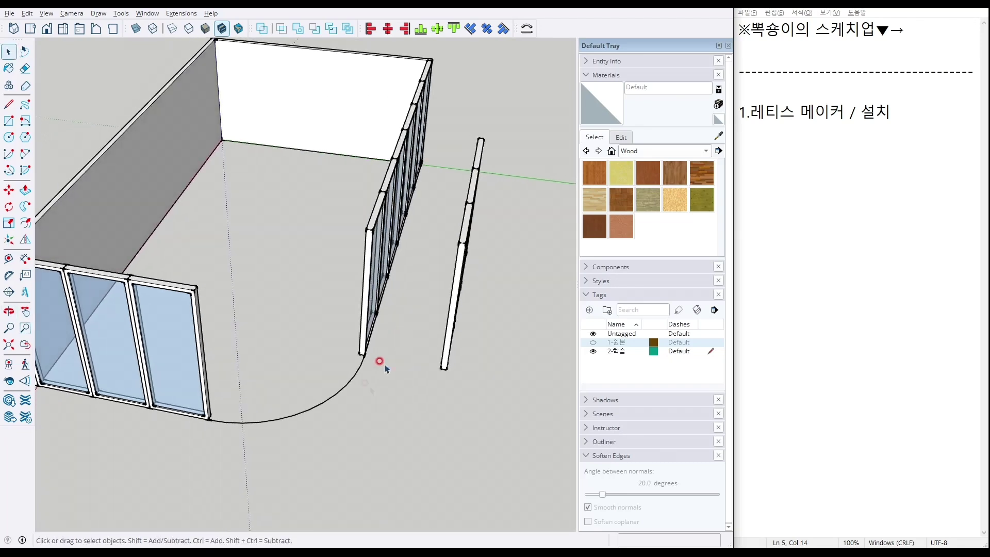
{"action": "left_click", "coordinate": [455, 284]}
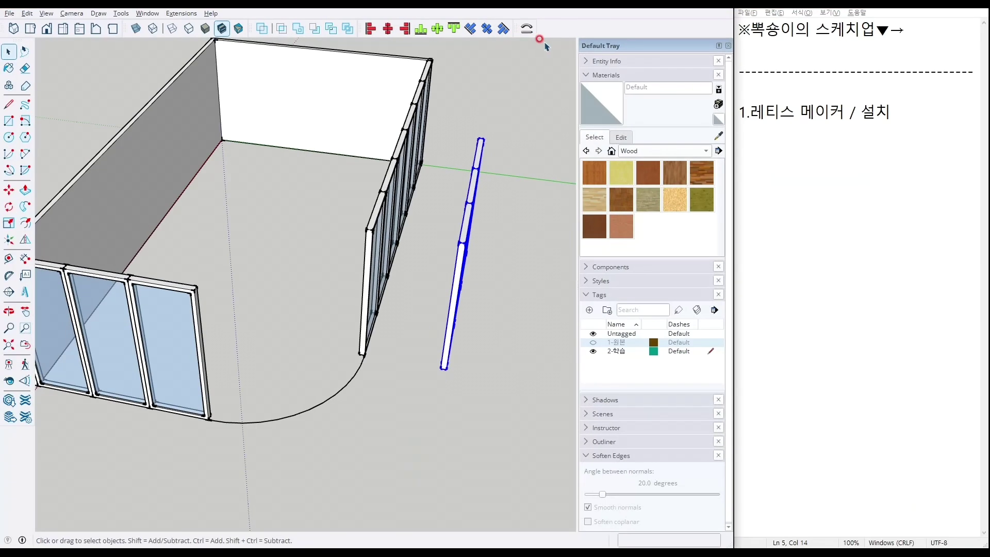
{"action": "left_click", "coordinate": [517, 64]}
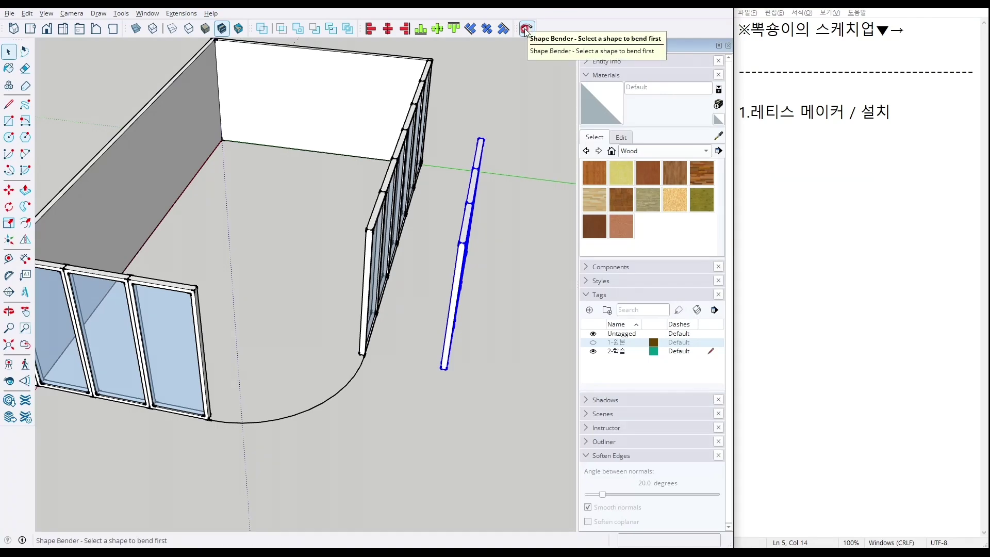
{"action": "left_click", "coordinate": [525, 30]}
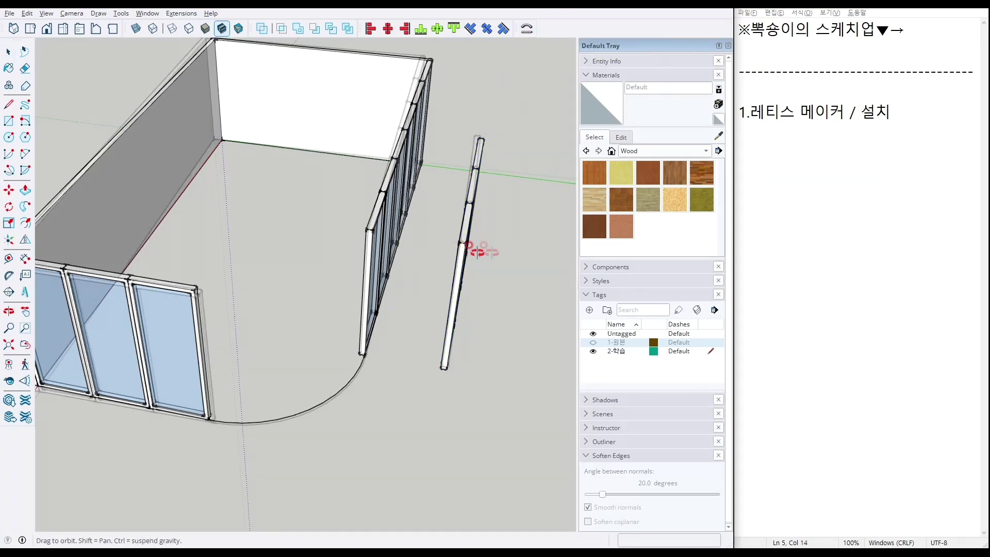
{"action": "middle_click_drag", "start_coordinate": [472, 247], "coordinate": [428, 314]}
{"action": "scroll", "coordinate": [423, 311], "scroll_direction": "up", "scroll_amount": 5}
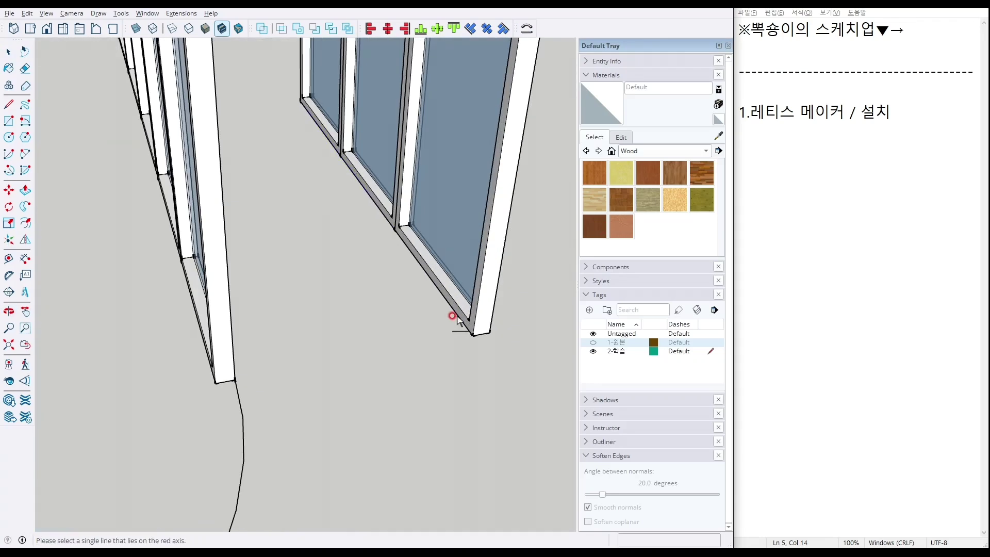
{"action": "mouse_move", "coordinate": [455, 324]}
{"action": "middle_mouse_down"}
{"action": "mouse_move", "coordinate": [453, 187]}
{"action": "mouse_move", "coordinate": [440, 218]}
{"action": "mouse_move", "coordinate": [447, 229]}
{"action": "mouse_move", "coordinate": [361, 235]}
{"action": "middle_mouse_up"}
{"action": "left_click", "coordinate": [455, 233]}
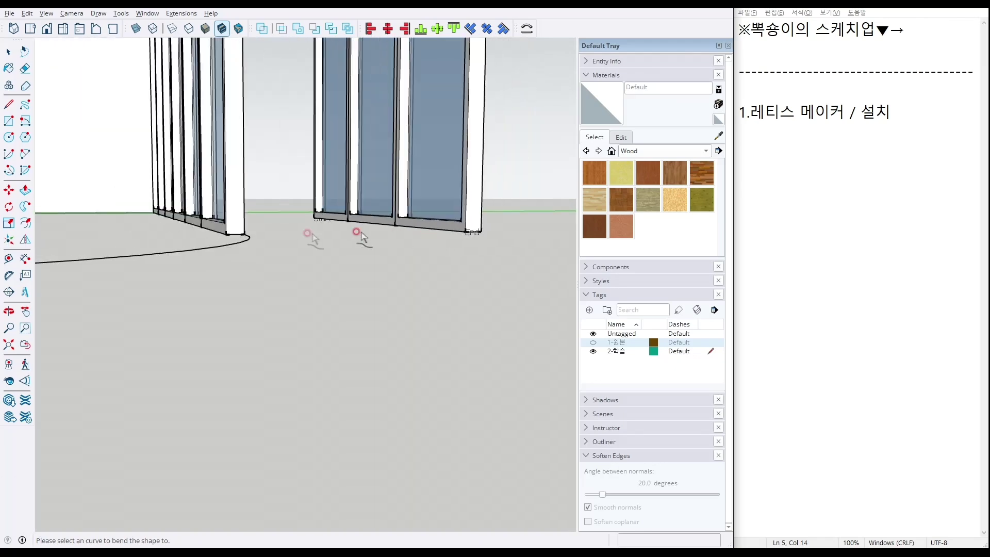
{"action": "left_click", "coordinate": [236, 246]}
{"action": "middle_click_drag", "start_coordinate": [235, 247], "coordinate": [116, 270]}
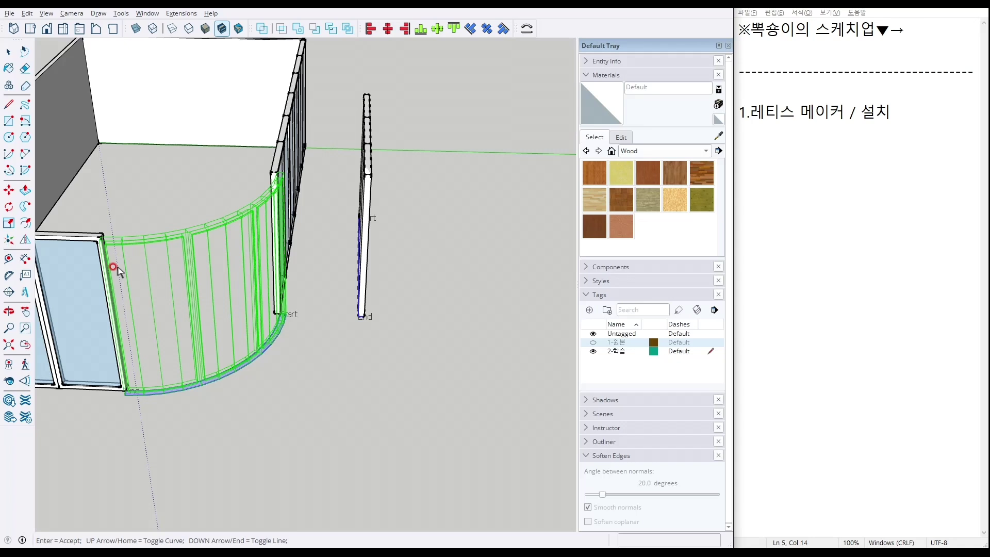
Toggle the Shape Bender curve and line directions until the bent panels line up with both adjoining window walls, and accept the bend
{"action": "key", "text": "Up"}
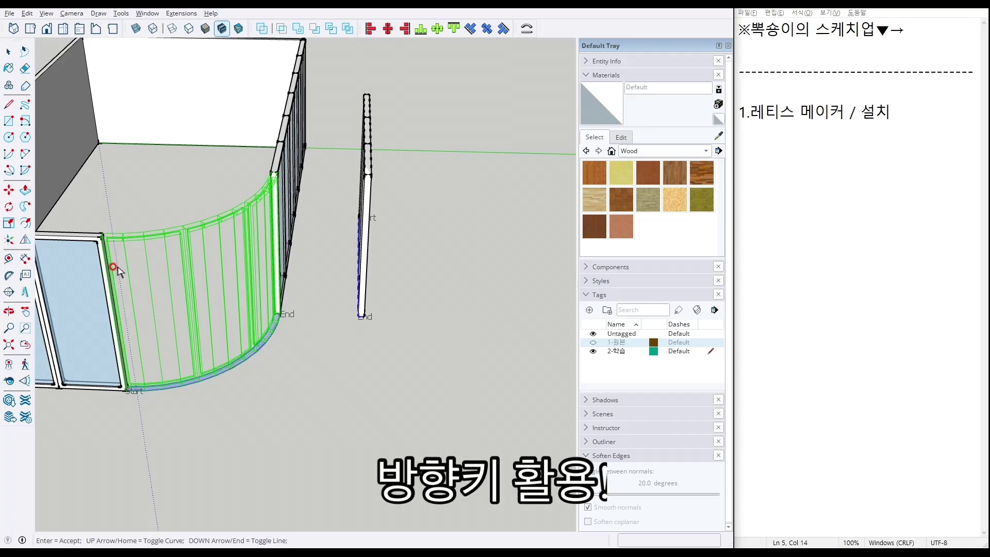
{"action": "key", "text": "Down"}
{"action": "key", "text": "Up"}
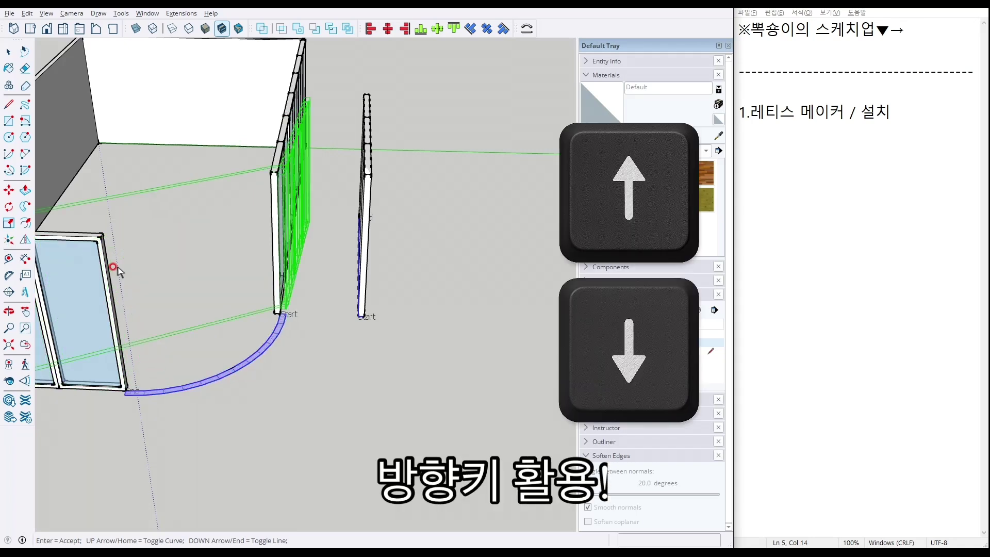
{"action": "key", "text": "Up"}
{"action": "key", "text": "Down"}
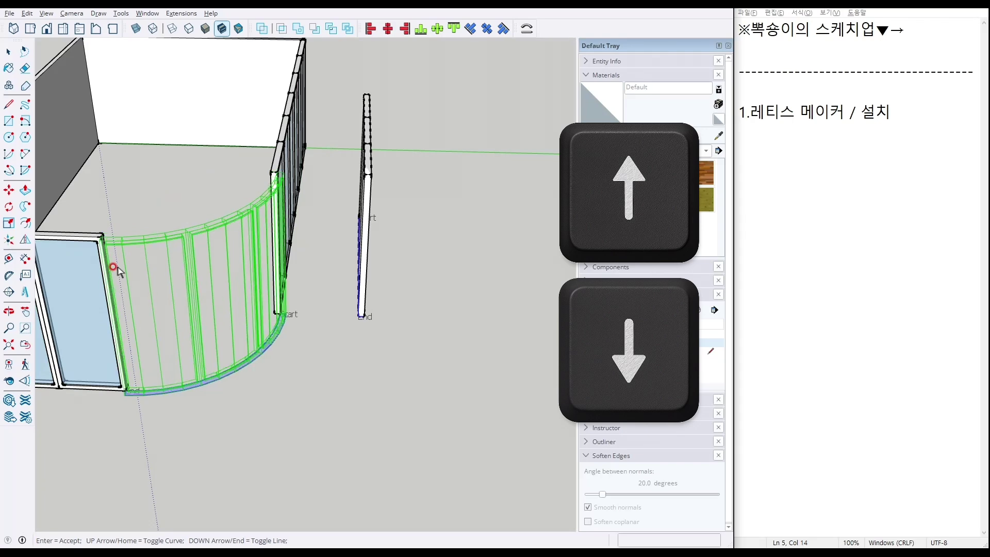
{"action": "key", "text": "Return"}
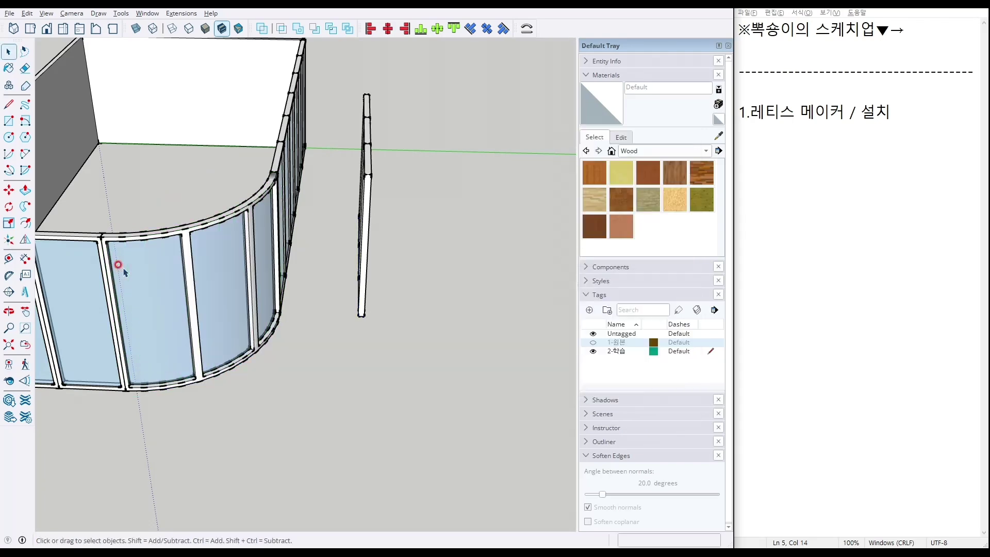
Delete the leftover flat panel group outside the room
{"action": "key", "text": "shift+z"}
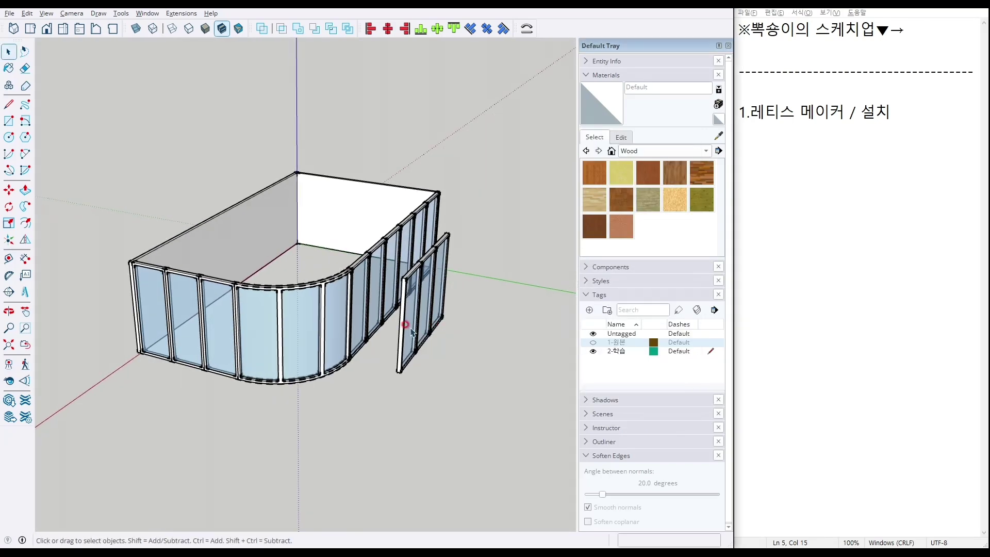
{"action": "left_click", "coordinate": [410, 331]}
{"action": "key", "text": "Delete"}
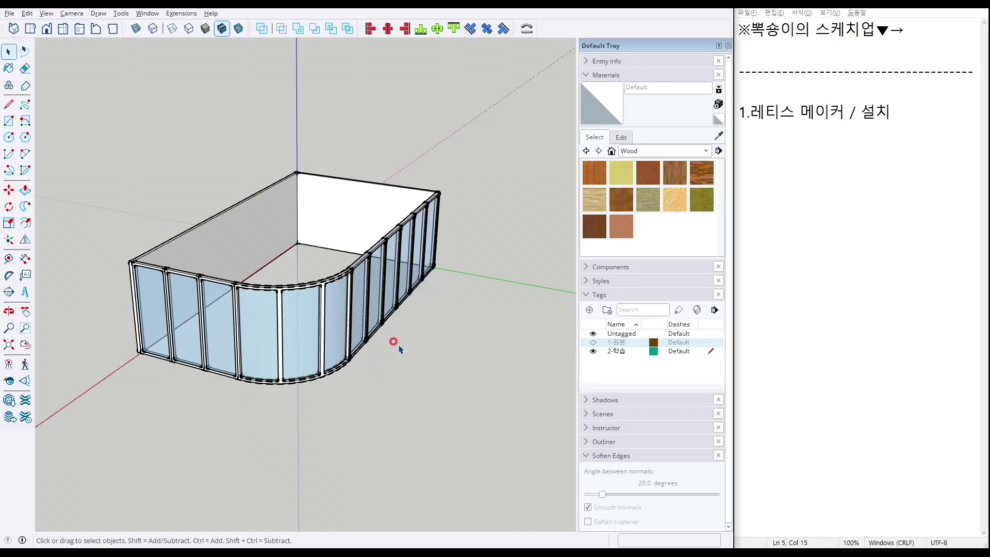
Examine the curved glazed corner from several sides and compare it with the reference photo of the curved window wall
{"action": "middle_click_drag", "start_coordinate": [378, 338], "coordinate": [426, 338]}
{"action": "key", "text": "space"}
{"action": "scroll", "coordinate": [371, 311], "scroll_direction": "up", "scroll_amount": 5}
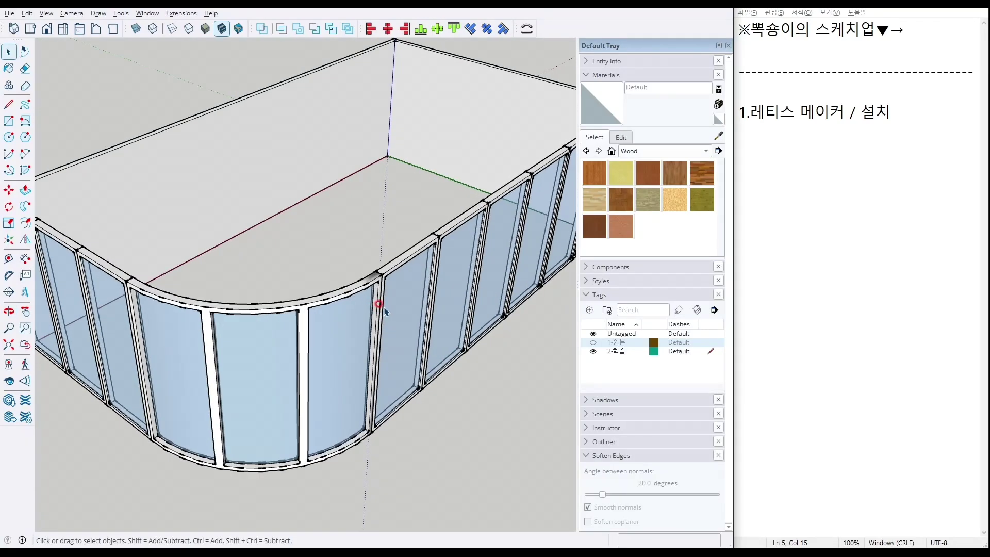
{"action": "scroll", "coordinate": [411, 307], "scroll_direction": "down", "scroll_amount": 5}
{"action": "middle_click_drag", "start_coordinate": [420, 298], "coordinate": [563, 316]}
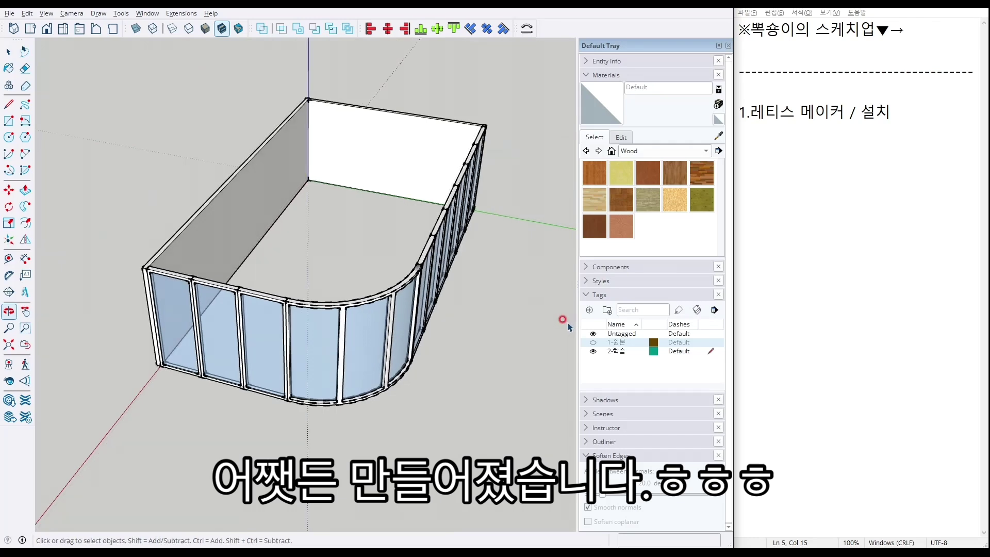
{"action": "key", "text": "alt+Tab"}
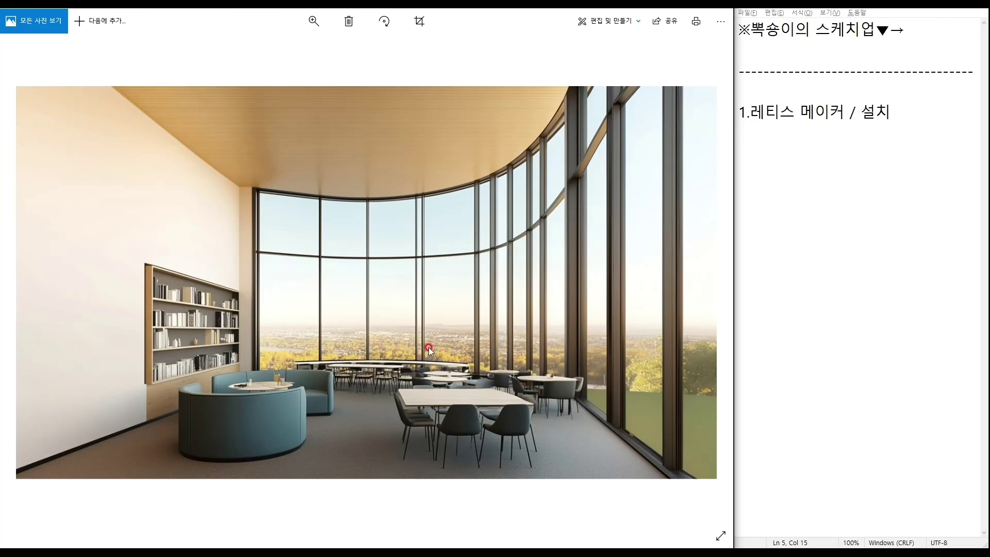
{"action": "key", "text": "alt+Tab"}
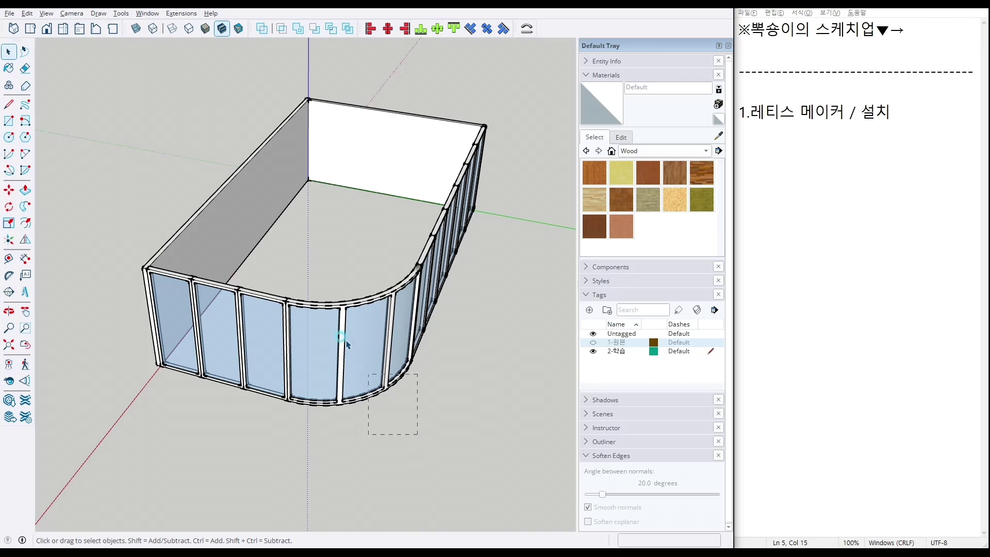
Show the 1-원본 tag, make it the current tag, and delete the 2-학습 tag together with its entities
{"action": "left_click", "coordinate": [282, 285]}
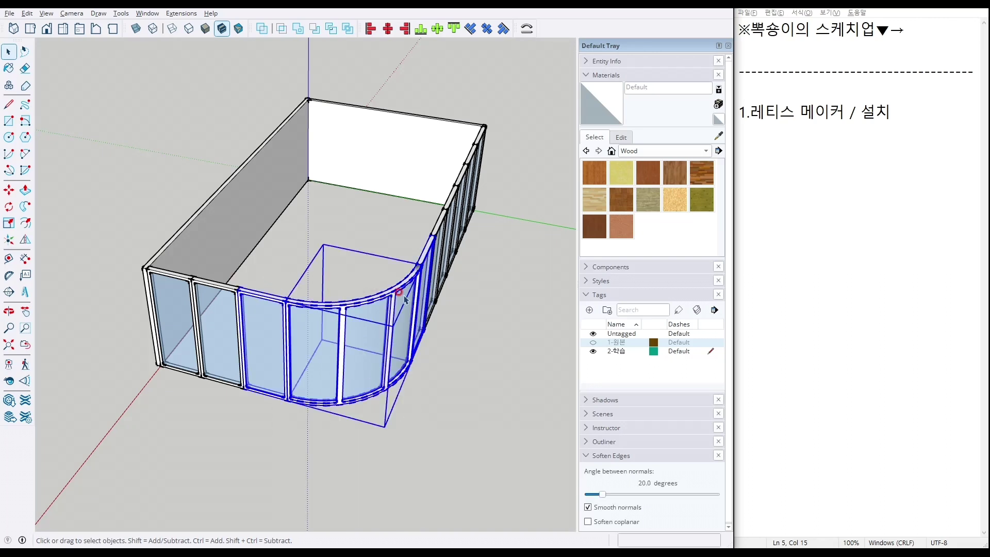
{"action": "left_click", "coordinate": [591, 343]}
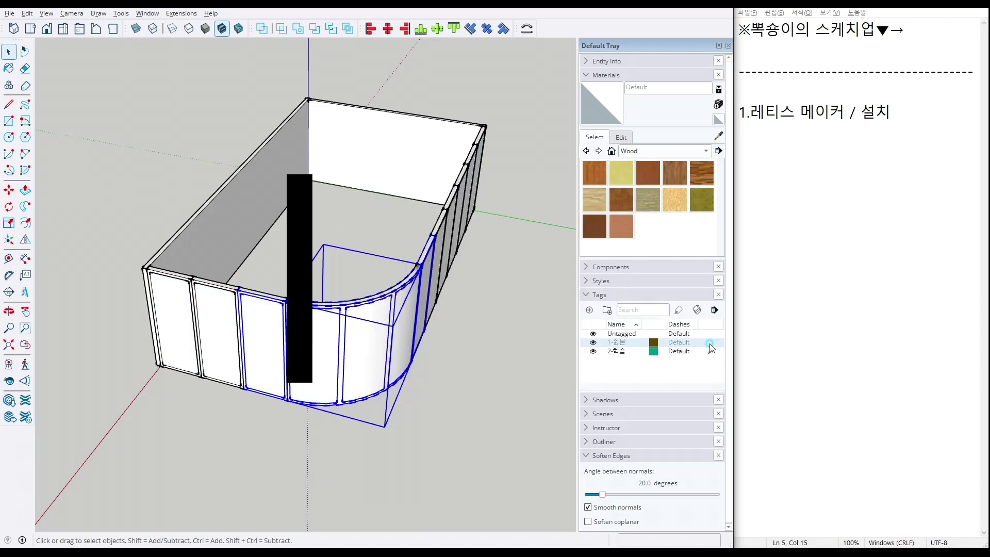
{"action": "right_click", "coordinate": [620, 355]}
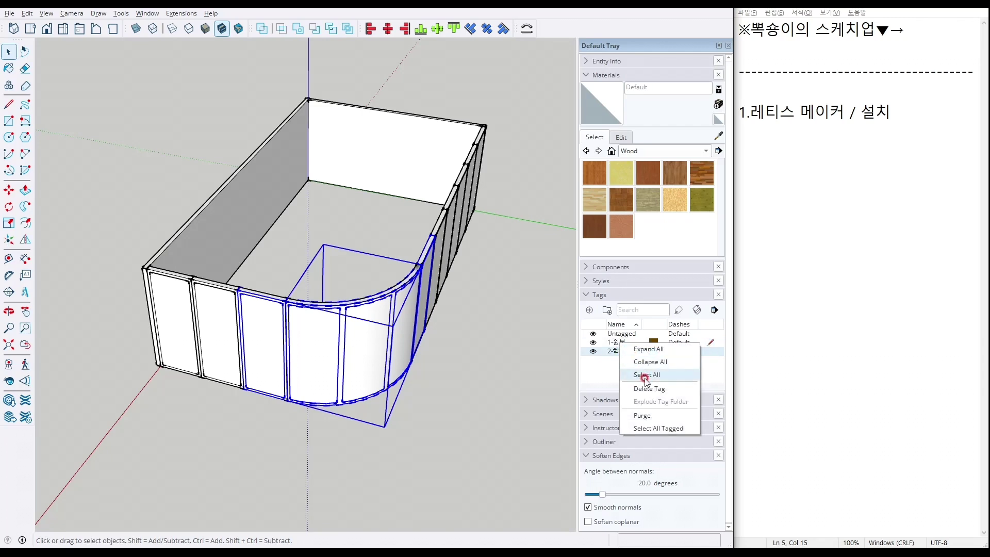
{"action": "left_click", "coordinate": [651, 388]}
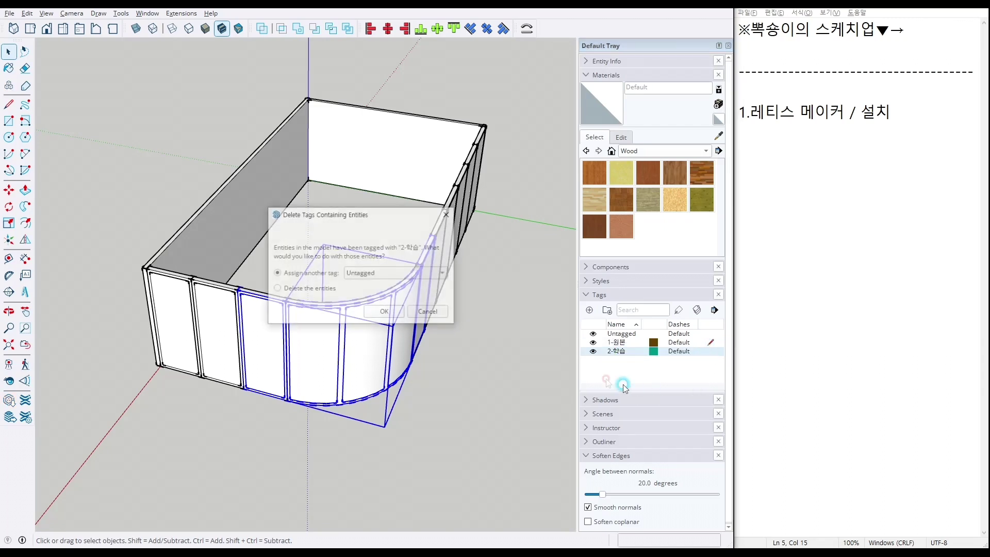
{"action": "left_click", "coordinate": [390, 312]}
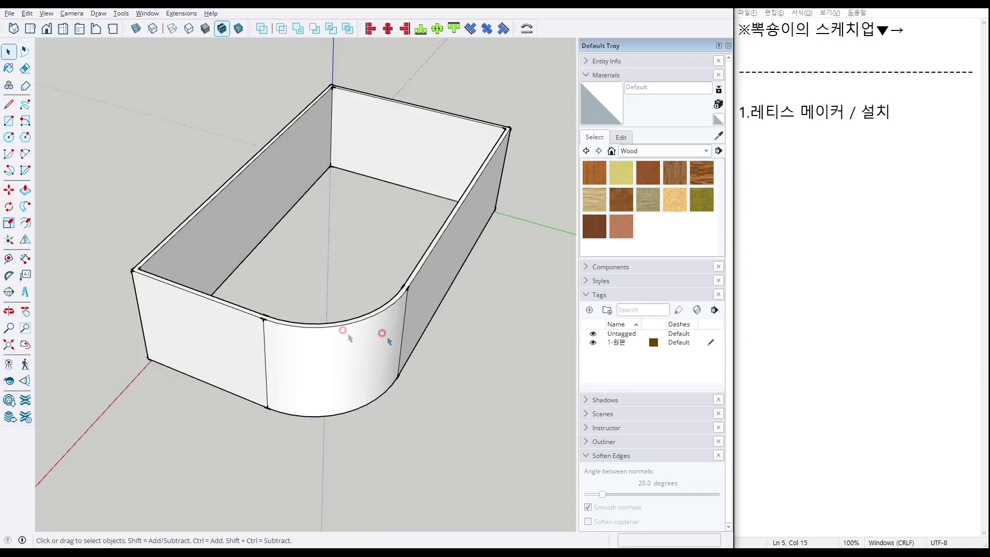
{"action": "middle_click_drag", "start_coordinate": [453, 279], "coordinate": [392, 281]}
Switch to the Notepad notes and add the line "2.쉐입밴더 / 설치" below the Lattice Maker entry
{"action": "left_click", "coordinate": [805, 173]}
{"action": "left_click", "coordinate": [912, 135]}
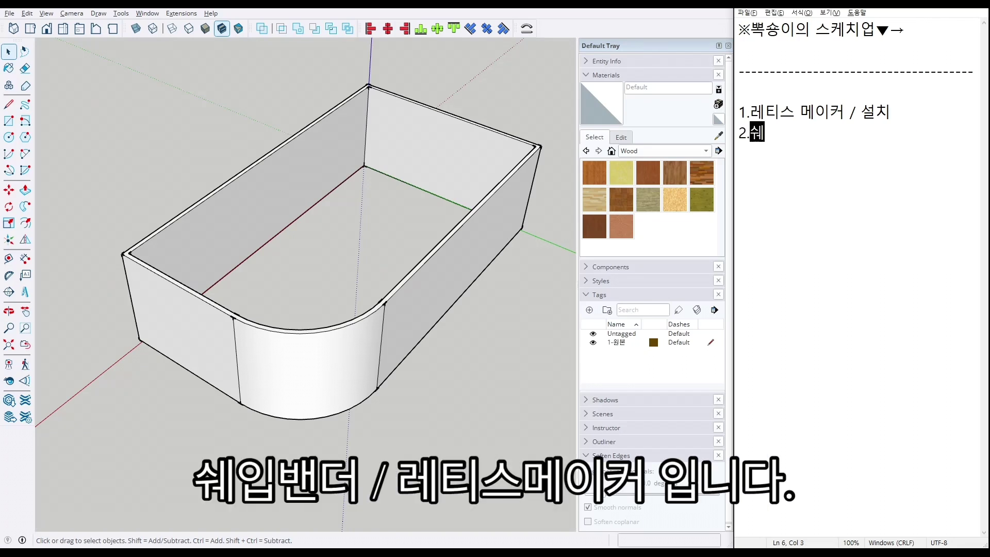
{"action": "type", "text": "입밴더 / 설치"}
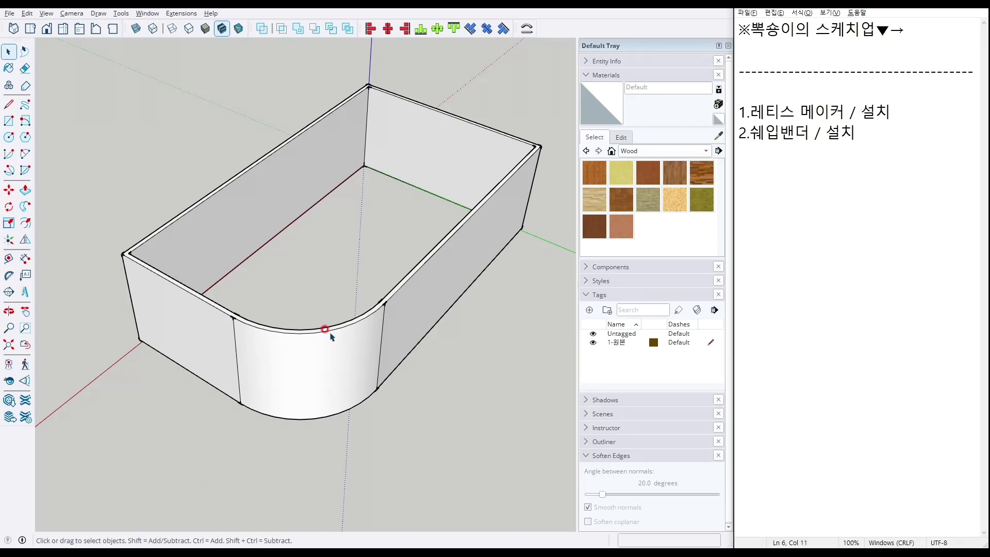
Switch to the photo viewer to look at the reference image of the curved window wall again
{"action": "middle_click_drag", "start_coordinate": [332, 336], "coordinate": [536, 319]}
{"action": "key", "text": "alt+Tab"}
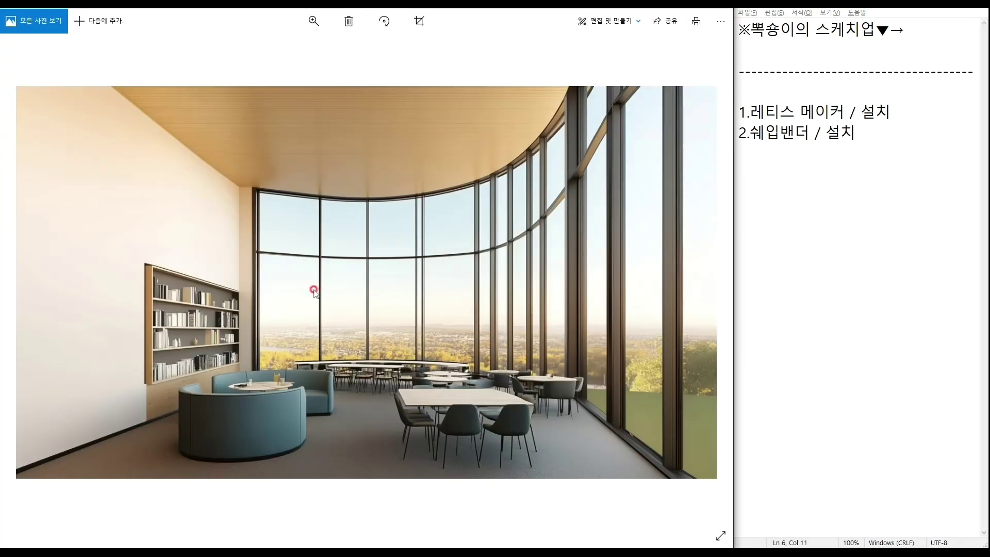
Switch back to SketchUp and remove the long straight wall adjoining the curved corner by pushing its inner face through the 100 mm thickness
{"action": "key", "text": "alt+Tab"}
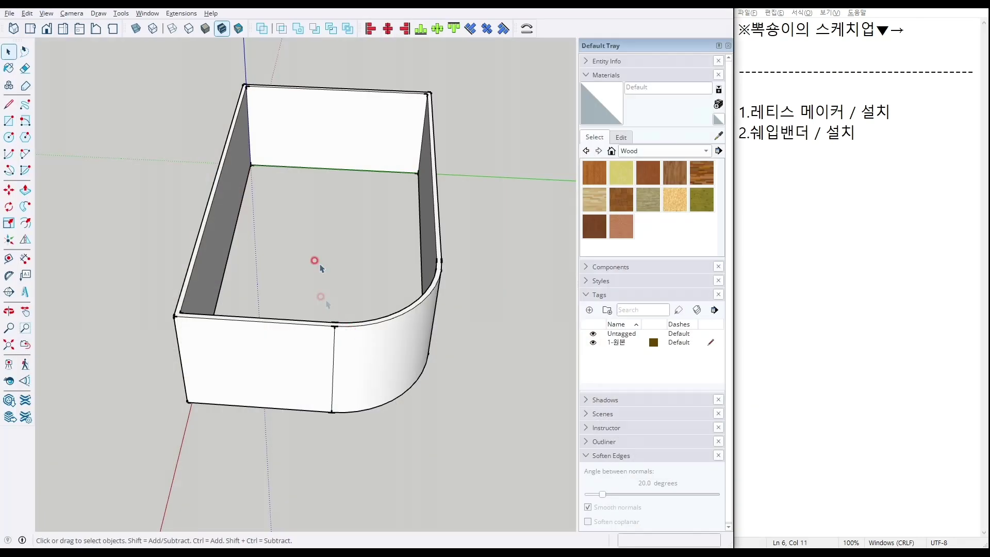
{"action": "mouse_move", "coordinate": [416, 287]}
{"action": "middle_mouse_down"}
{"action": "mouse_move", "coordinate": [5, 271]}
{"action": "mouse_move", "coordinate": [342, 254]}
{"action": "mouse_move", "coordinate": [301, 308]}
{"action": "middle_mouse_up"}
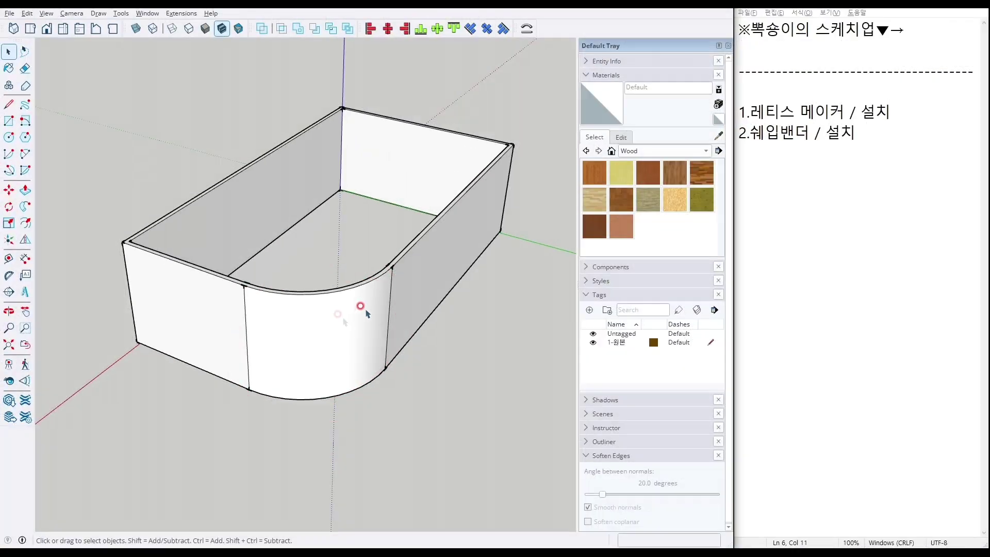
{"action": "middle_click_drag", "start_coordinate": [367, 313], "coordinate": [400, 177]}
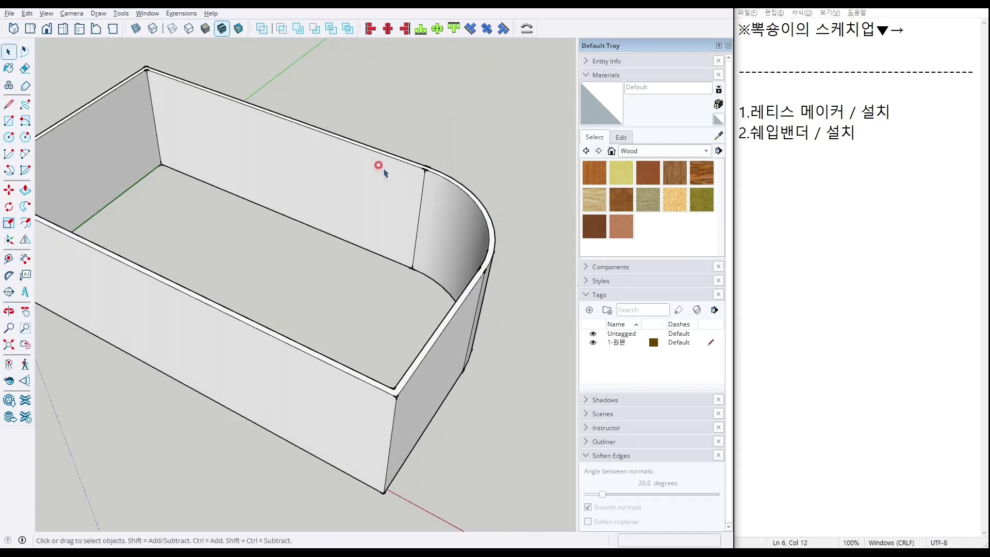
{"action": "scroll", "coordinate": [361, 191], "scroll_direction": "up", "scroll_amount": 2}
{"action": "key", "text": "p"}
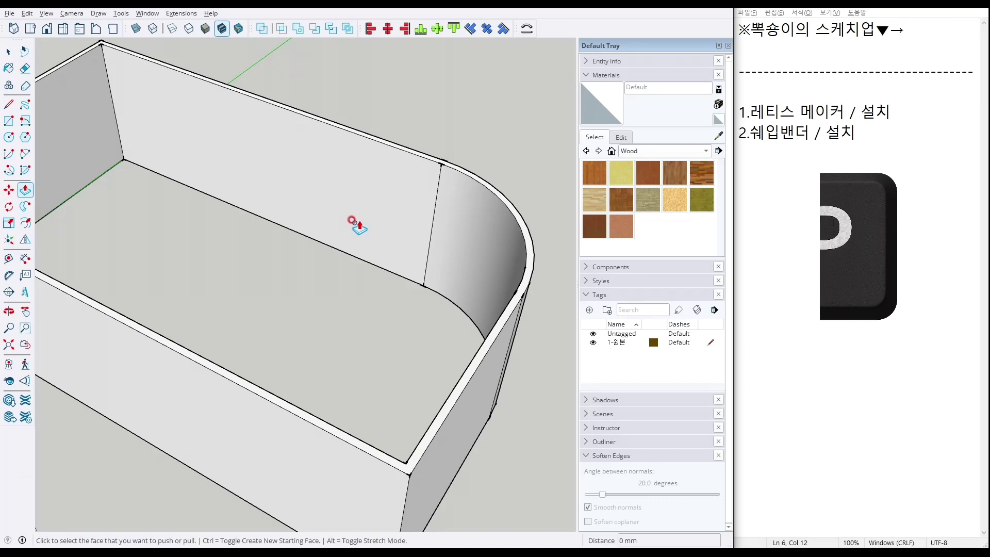
{"action": "key", "text": "space"}
{"action": "left_click", "coordinate": [359, 208]}
{"action": "key", "text": "x"}
{"action": "left_click", "coordinate": [457, 126]}
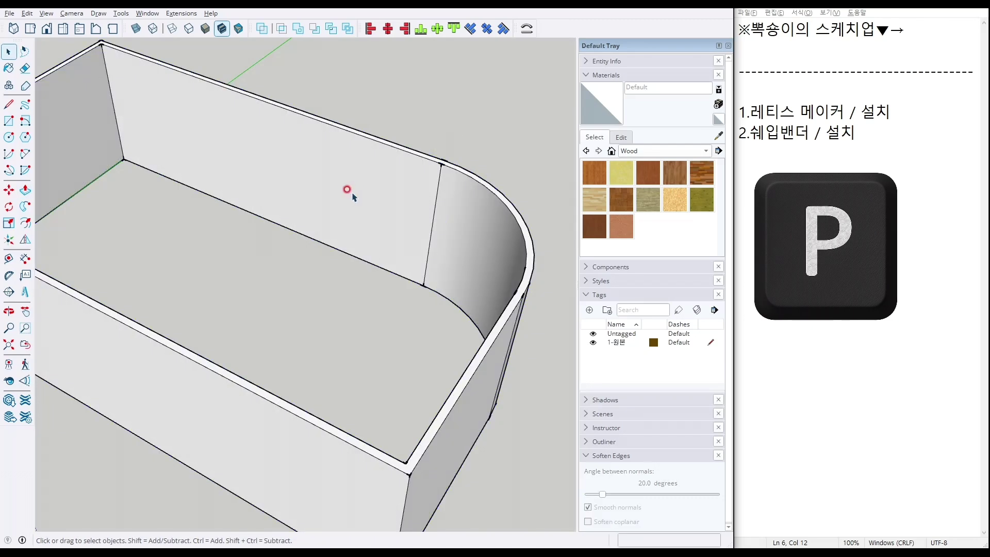
{"action": "key", "text": "p"}
{"action": "left_click_drag", "start_coordinate": [350, 204], "coordinate": [361, 188]}
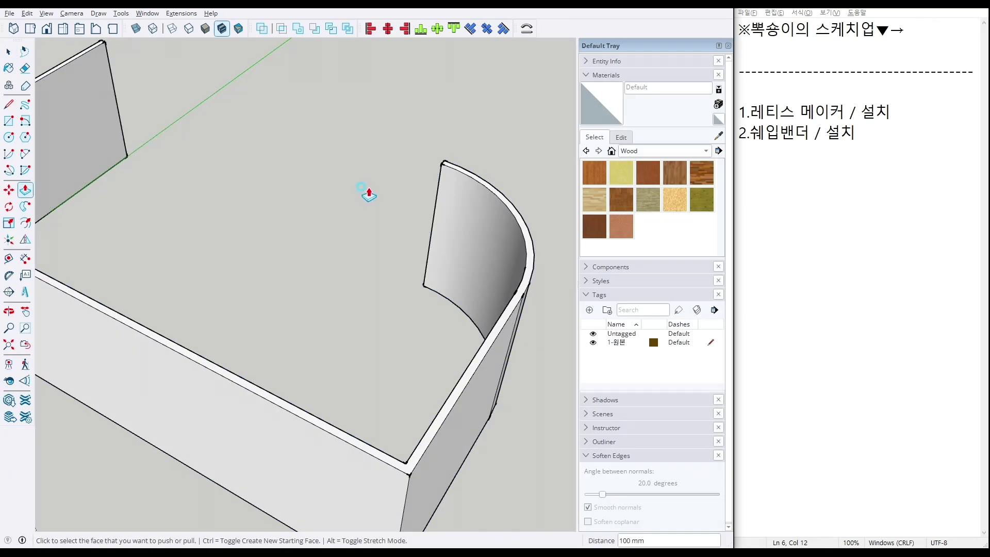
Push the inner face of the short straight wall beside the curve through its 100 mm thickness to remove that wall
{"action": "middle_click_drag", "start_coordinate": [449, 219], "coordinate": [526, 214]}
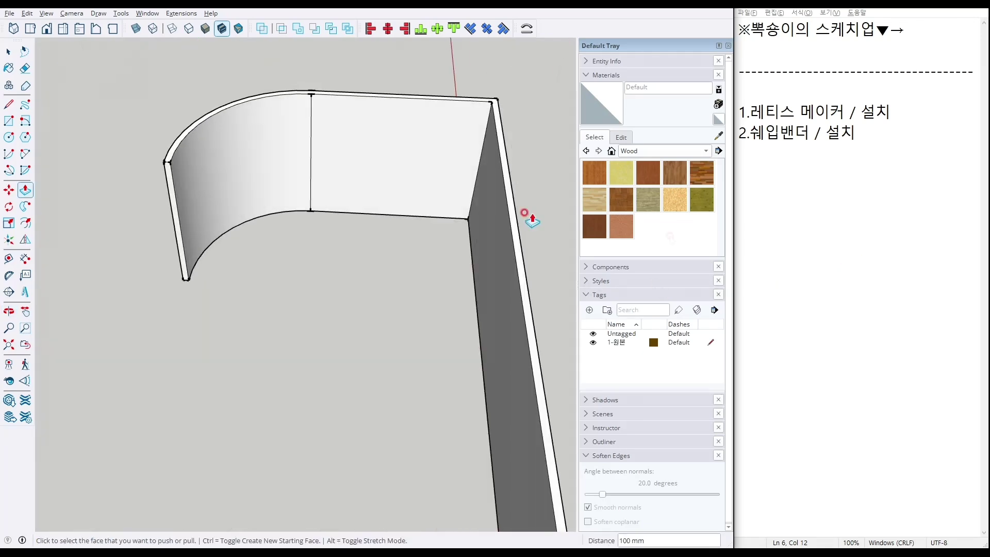
{"action": "key", "text": "p"}
{"action": "left_click", "coordinate": [369, 175]}
{"action": "left_click", "coordinate": [368, 173]}
{"action": "middle_click_drag", "start_coordinate": [444, 164], "coordinate": [47, 239]}
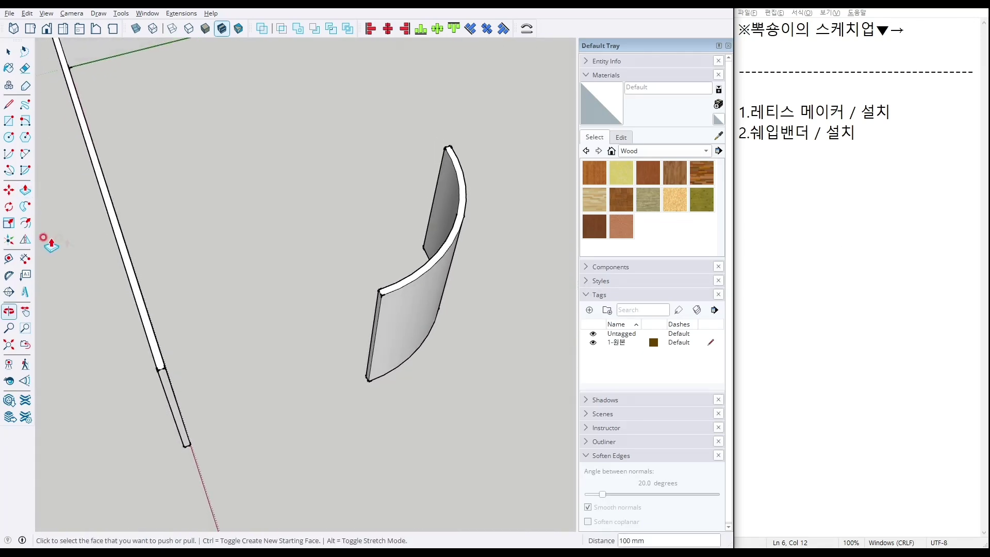
Make the whole curved corner wall a group, and make the two remaining straight walls a separate group
{"action": "middle_click_drag", "start_coordinate": [429, 342], "coordinate": [281, 346]}
{"action": "key", "text": "space"}
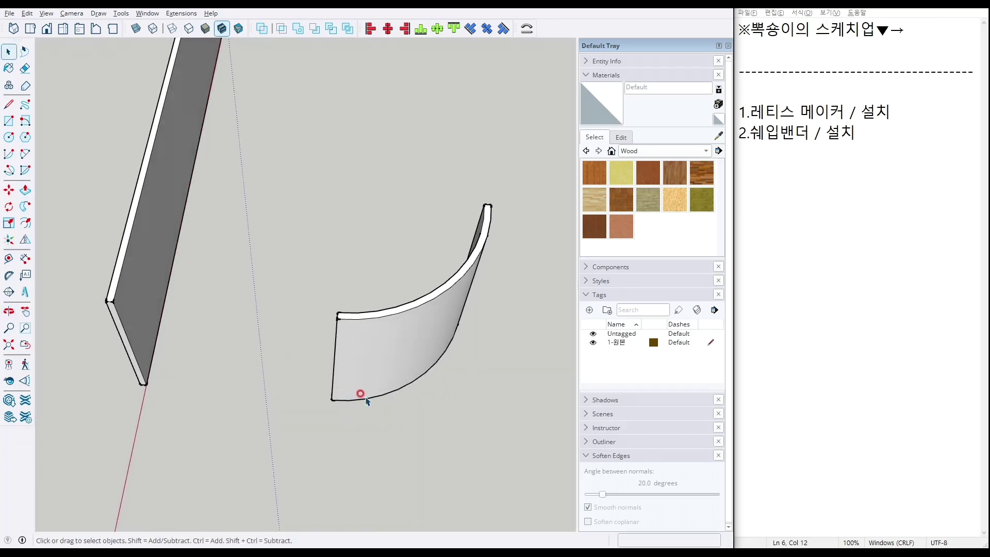
{"action": "left_click", "coordinate": [496, 391]}
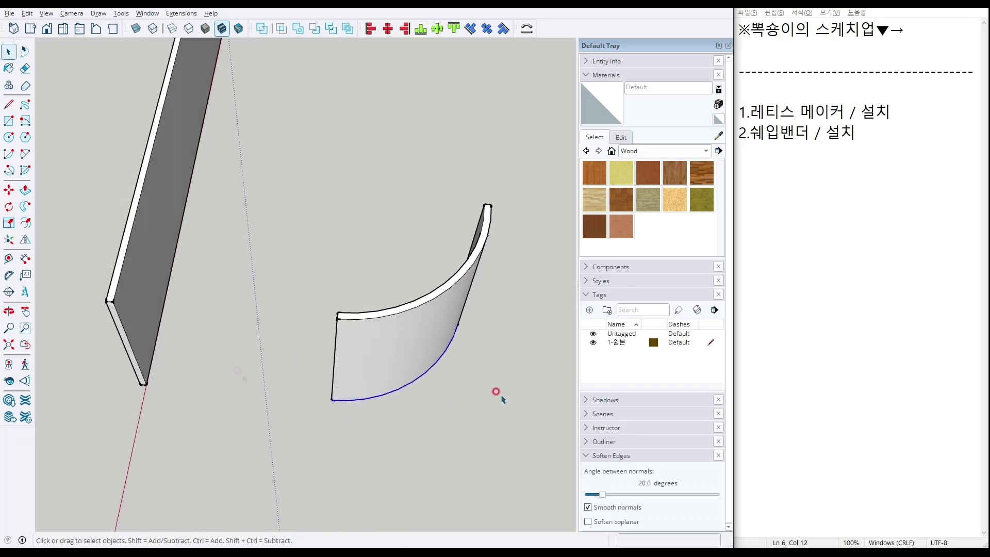
{"action": "middle_click_drag", "start_coordinate": [360, 356], "coordinate": [408, 359]}
{"action": "middle_click_drag", "start_coordinate": [290, 219], "coordinate": [365, 310]}
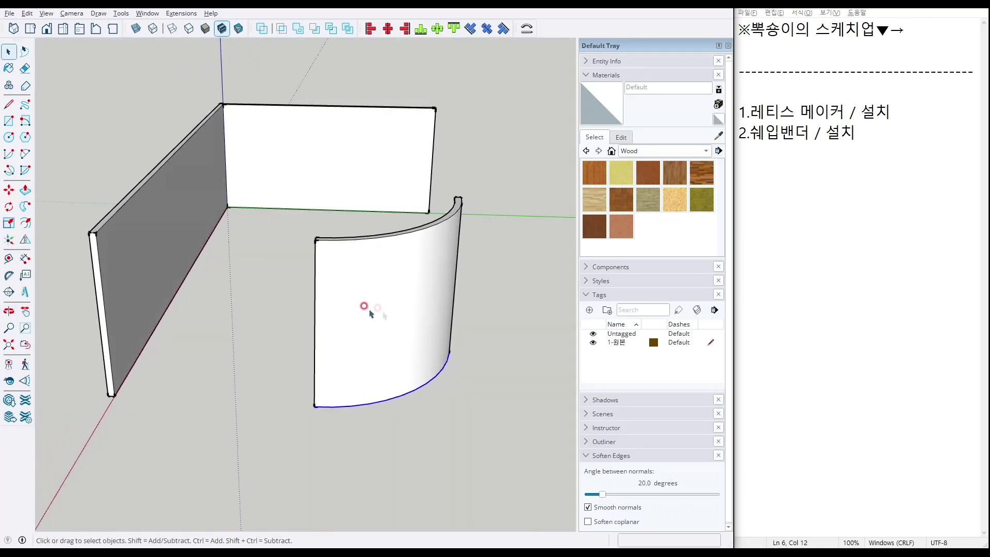
{"action": "left_click", "coordinate": [382, 308]}
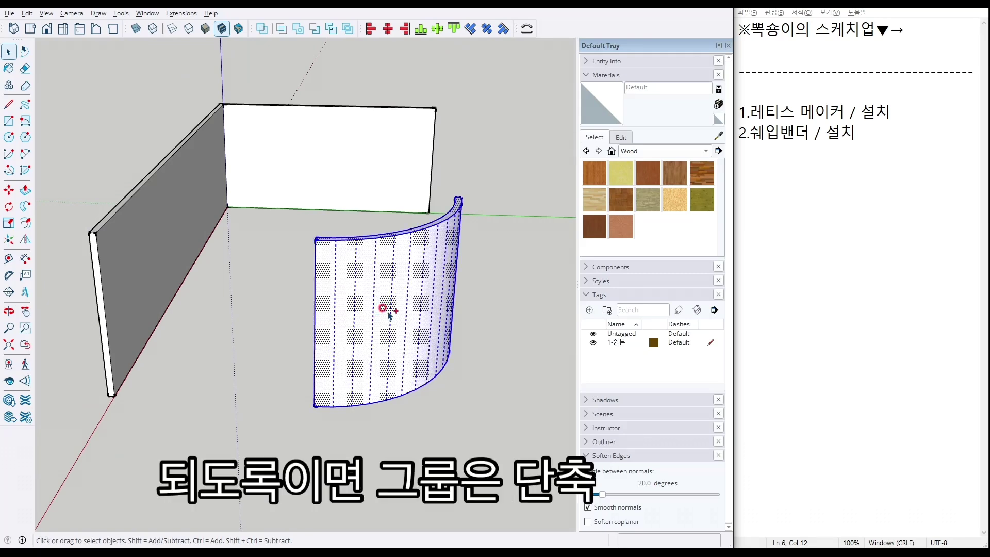
{"action": "key", "text": "ctrl+g"}
{"action": "triple_click", "coordinate": [329, 124]}
{"action": "key", "text": "ctrl+g"}
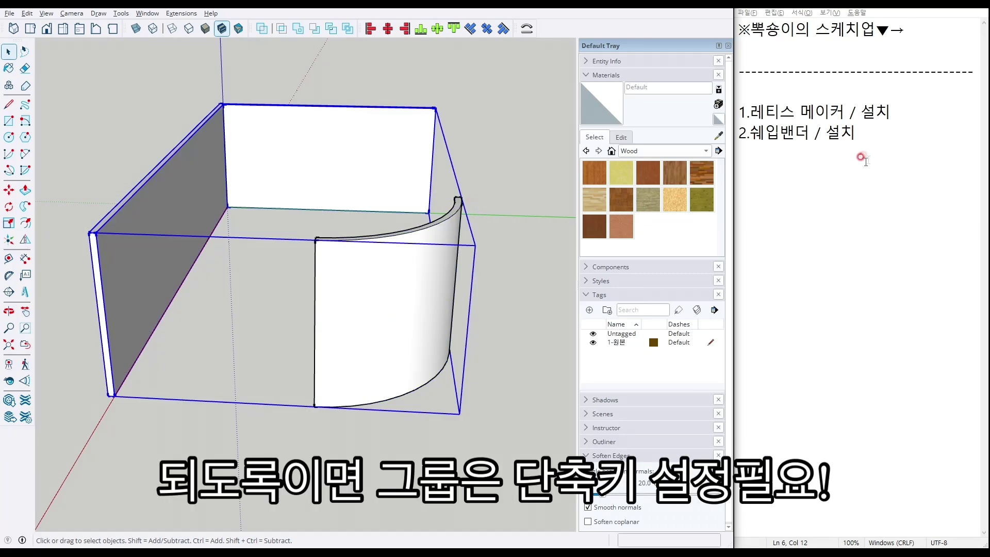
Switch to the Notepad notes and add the line "3.그룹을 잘 해놔야 작업 X" below the second entry
{"action": "left_click", "coordinate": [886, 143]}
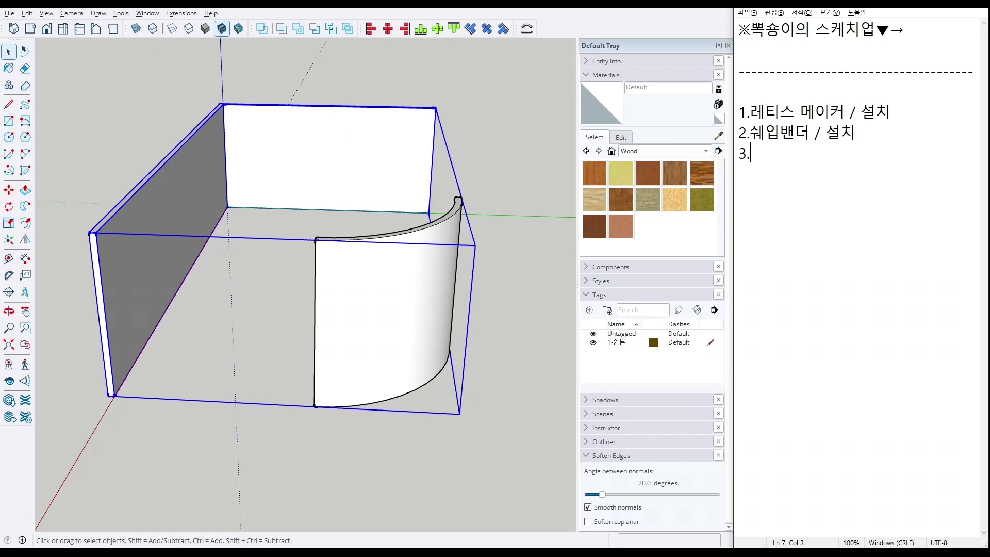
{"action": "type", "text": "그룹을 "}
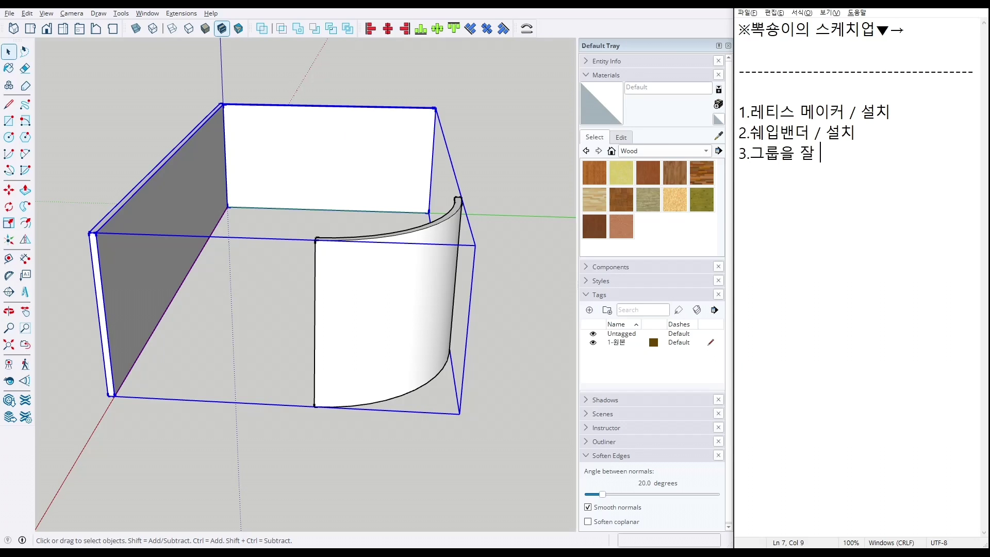
{"action": "type", "text": "잘 해놔야"}
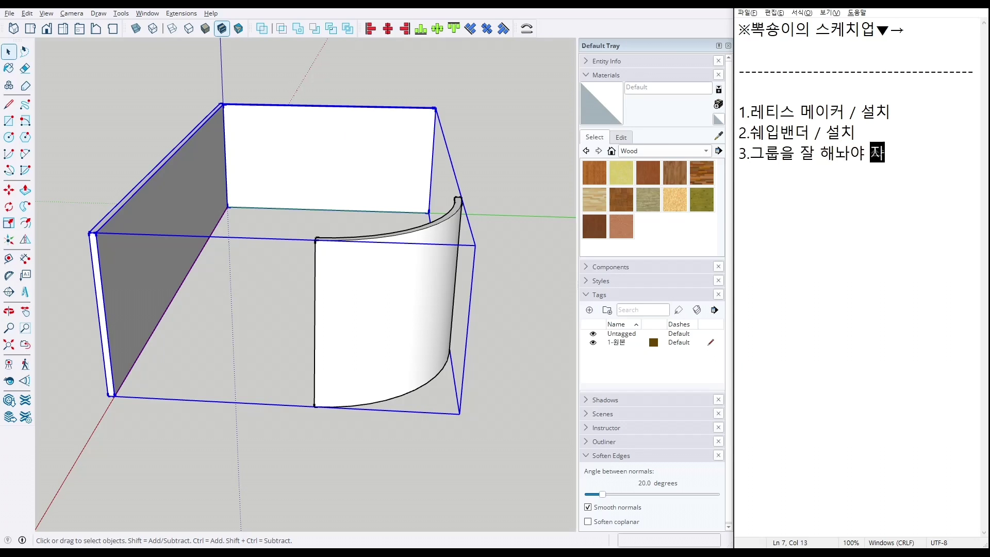
{"action": "type", "text": " 작업 x"}
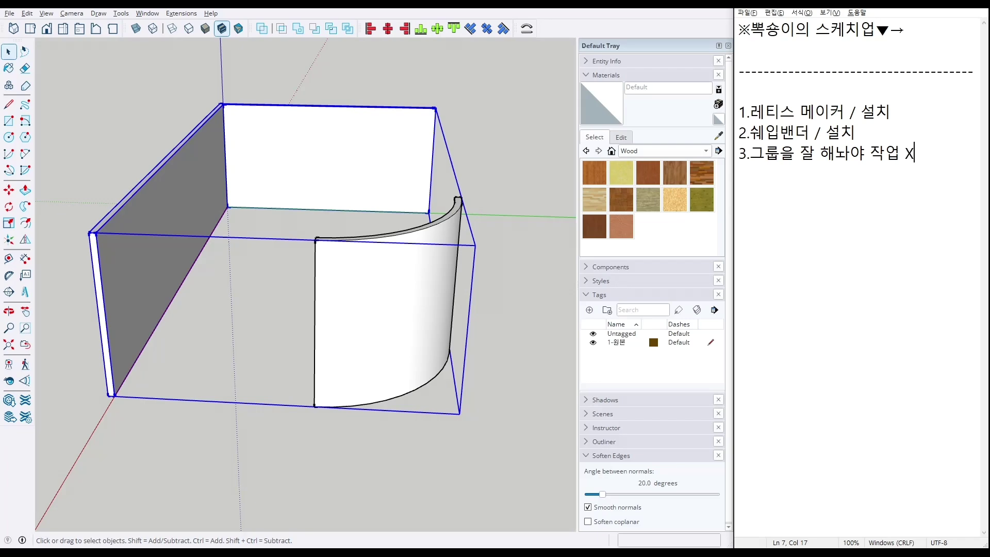
Check the reference photo, return to SketchUp and draw a 2600 by 3000 mm upright rectangle closing the gap between the straight wall's end and the curve
{"action": "left_click", "coordinate": [327, 429]}
{"action": "middle_click_drag", "start_coordinate": [327, 428], "coordinate": [264, 258]}
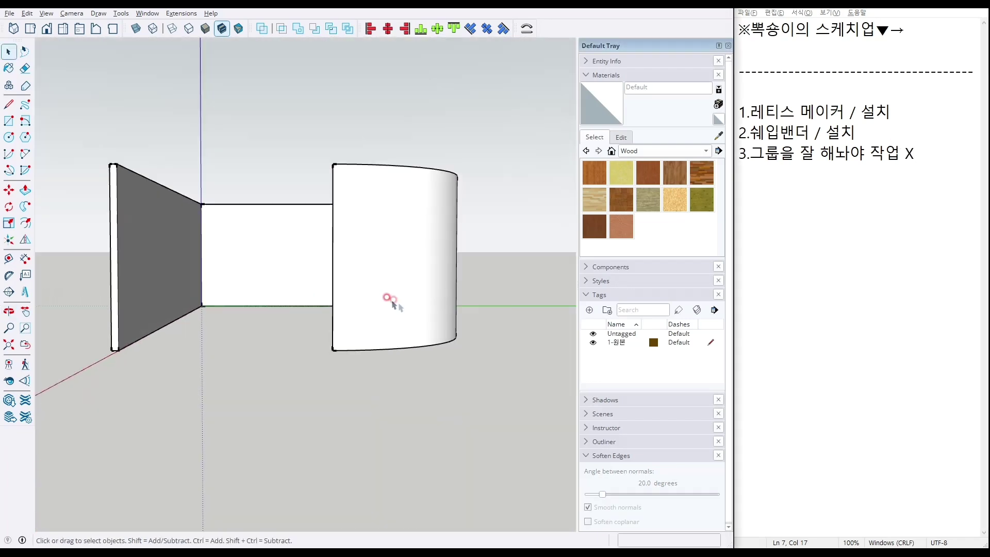
{"action": "key", "text": "alt+Tab"}
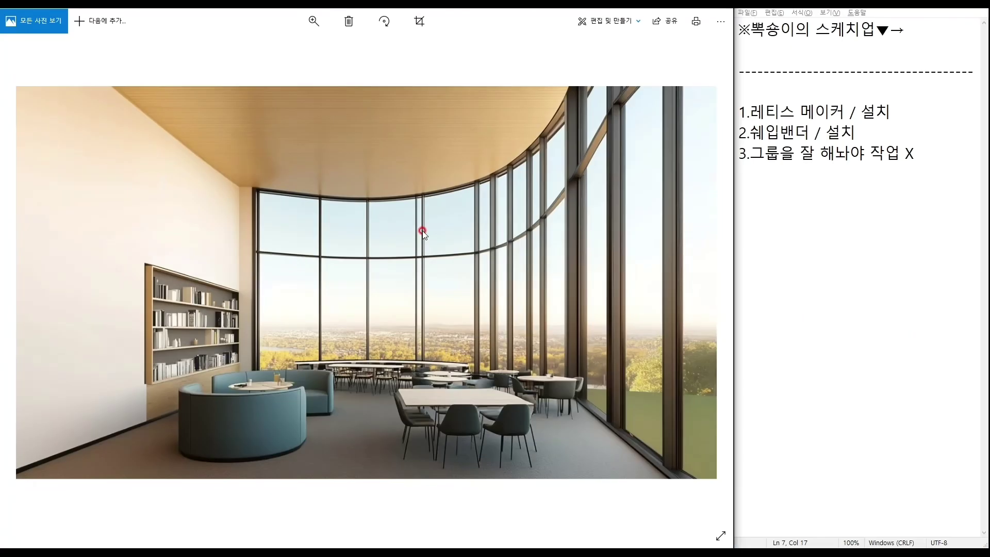
{"action": "key", "text": "alt+Tab"}
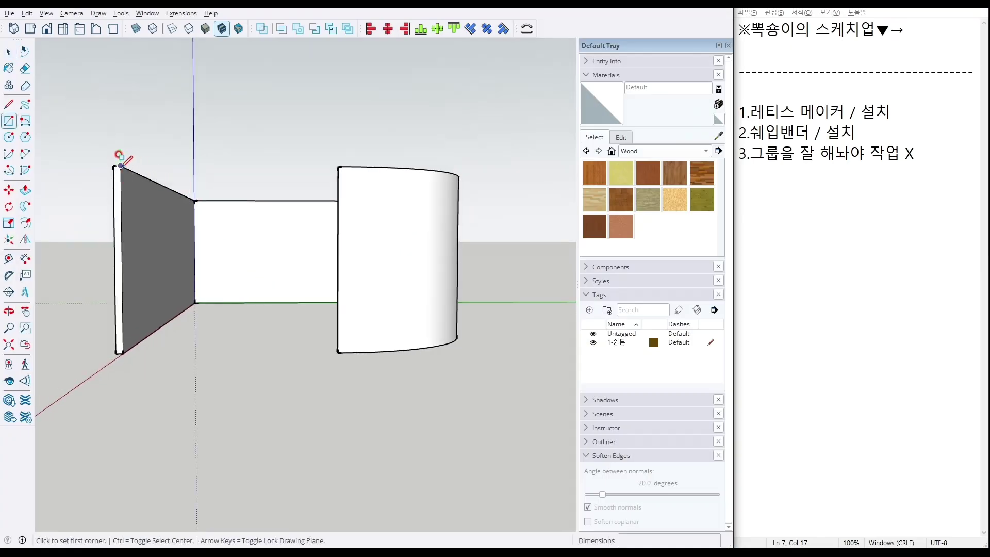
{"action": "left_click", "coordinate": [120, 166]}
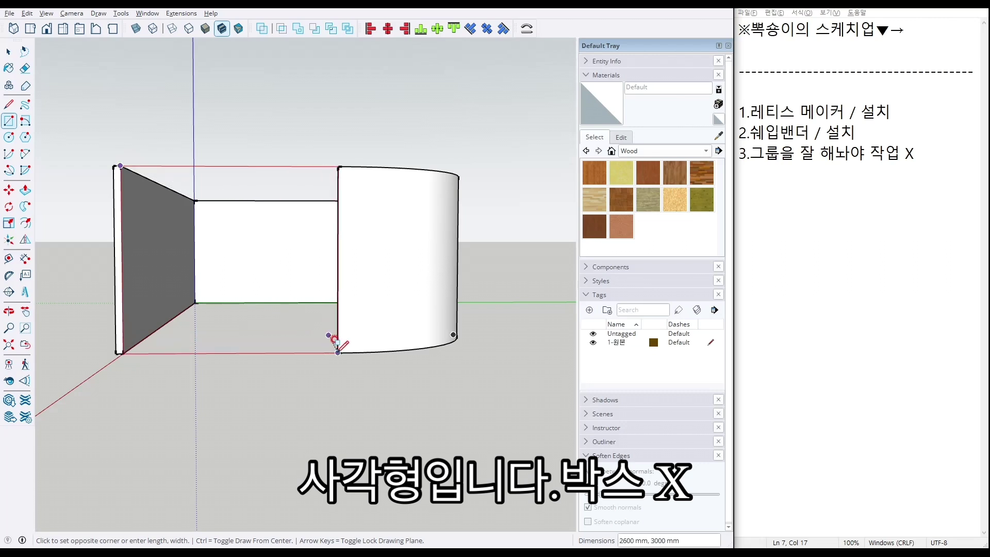
{"action": "left_click", "coordinate": [338, 352]}
Divide the top edge of the new rectangle into three equal segments
{"action": "scroll", "coordinate": [333, 343], "scroll_direction": "up", "scroll_amount": 8}
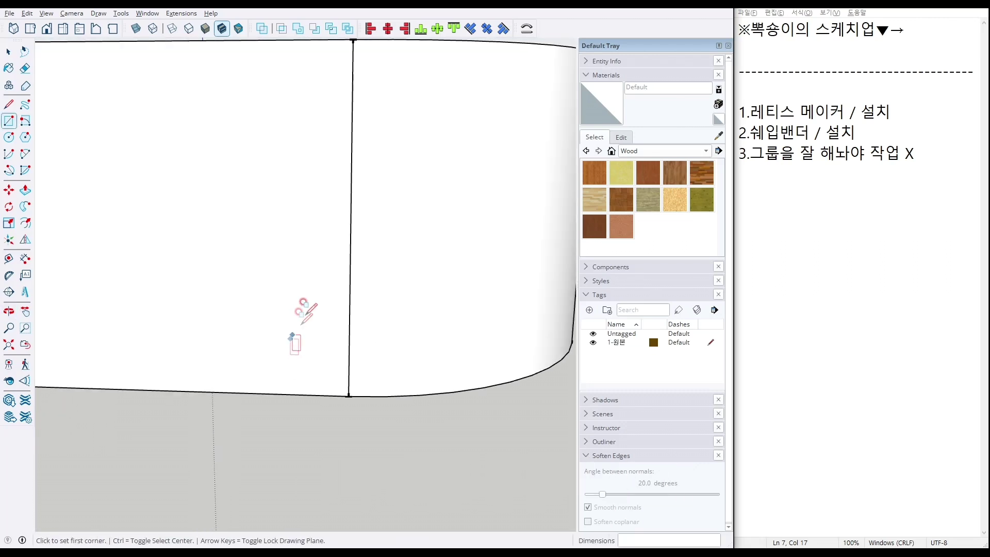
{"action": "scroll", "coordinate": [268, 350], "scroll_direction": "down", "scroll_amount": 8}
{"action": "key", "text": "space"}
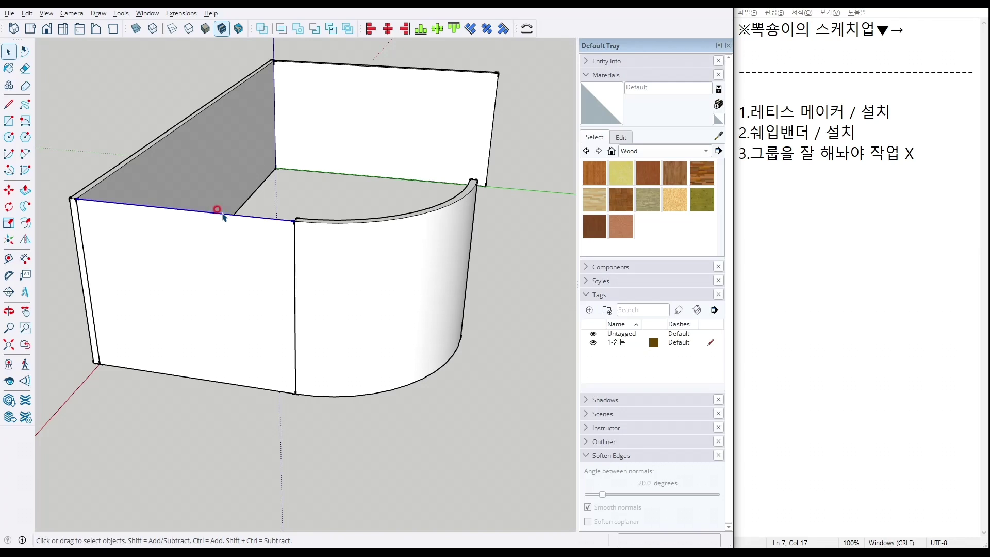
{"action": "right_click", "coordinate": [224, 216]}
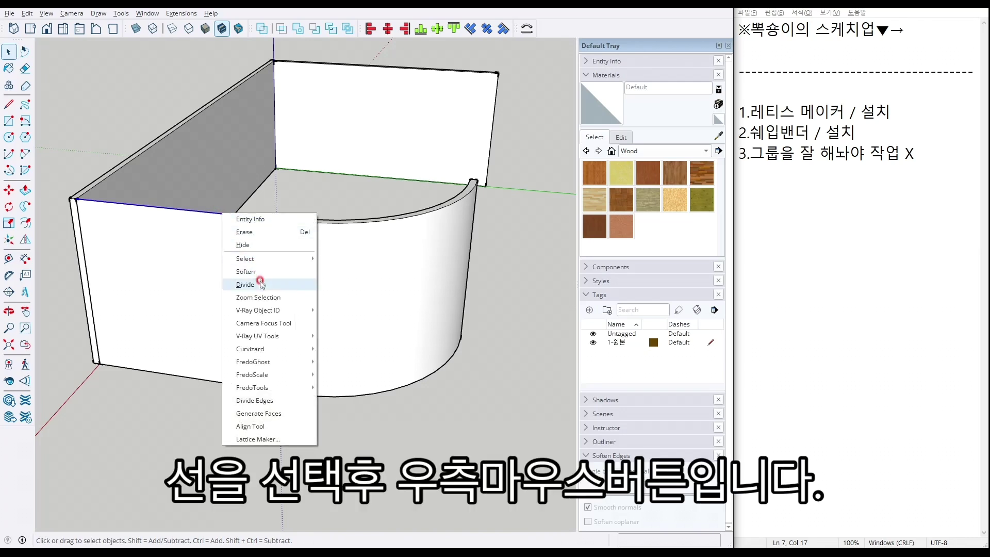
{"action": "left_click", "coordinate": [245, 284]}
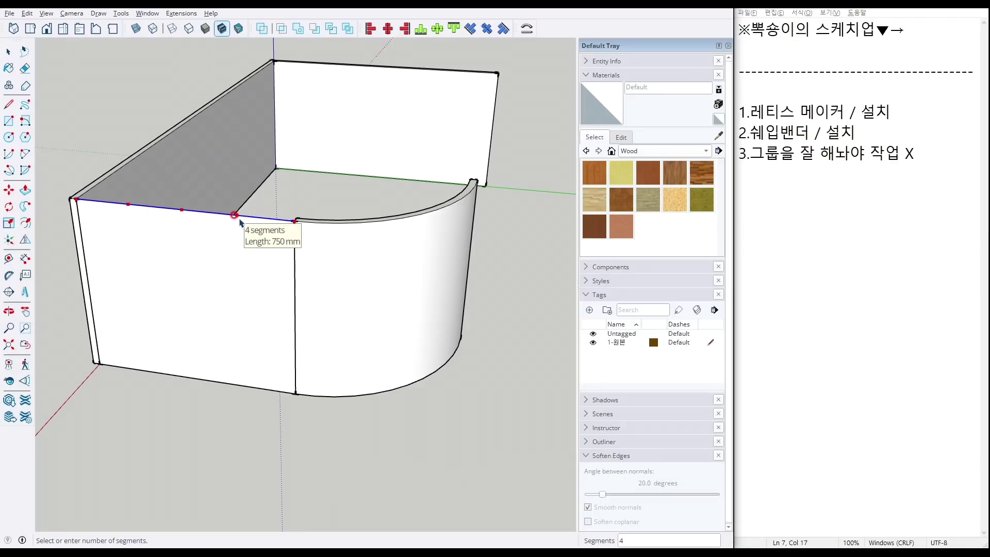
{"action": "left_click", "coordinate": [240, 221]}
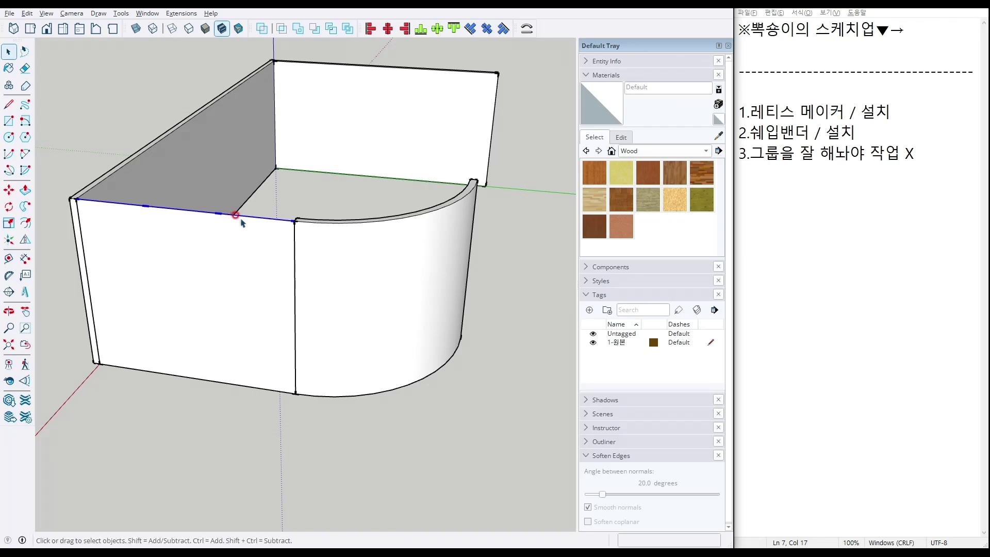
Open the edge settings of the current style to examine the Endpoints option
{"action": "middle_click_drag", "start_coordinate": [236, 216], "coordinate": [160, 185]}
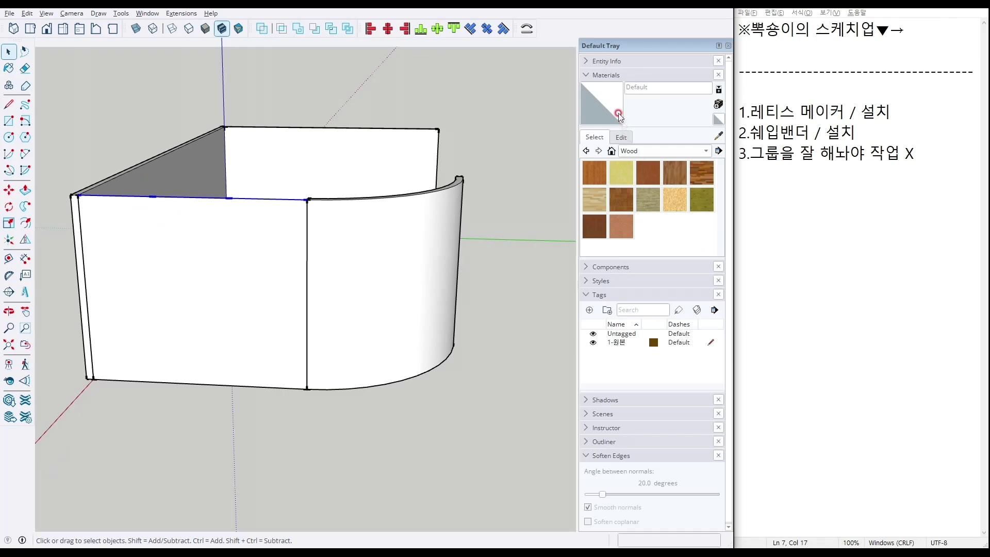
{"action": "left_click", "coordinate": [604, 75]}
{"action": "left_click", "coordinate": [606, 103]}
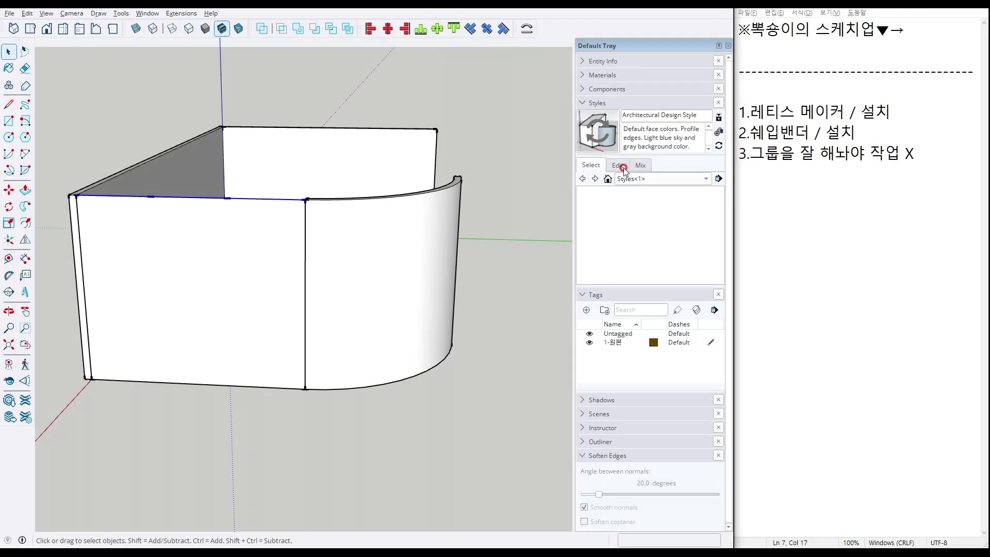
{"action": "left_click", "coordinate": [578, 221]}
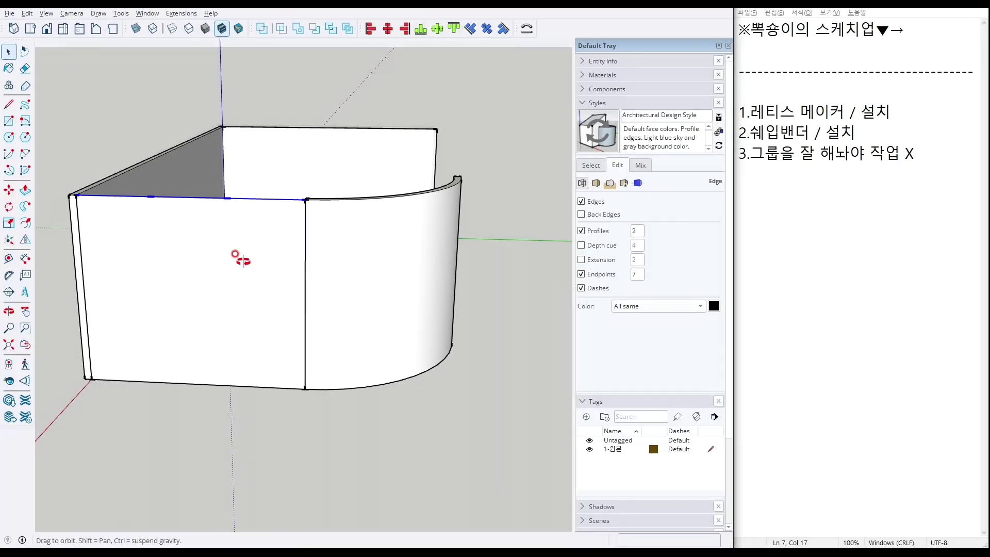
Draw a vertical line on the rectangle from the first division point of its top edge down to the bottom edge
{"action": "left_click_drag", "start_coordinate": [240, 260], "coordinate": [243, 261]}
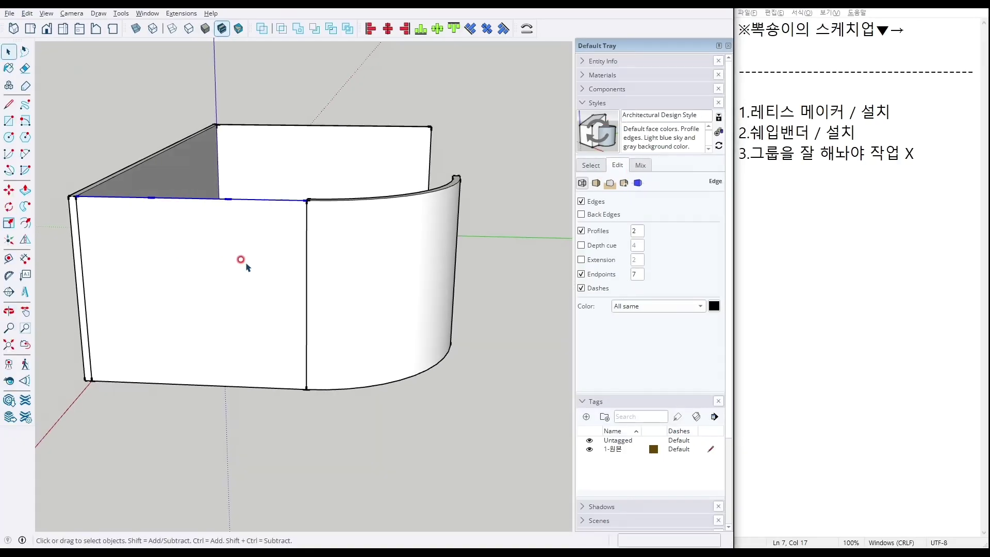
{"action": "key", "text": "l"}
{"action": "left_click", "coordinate": [151, 197]}
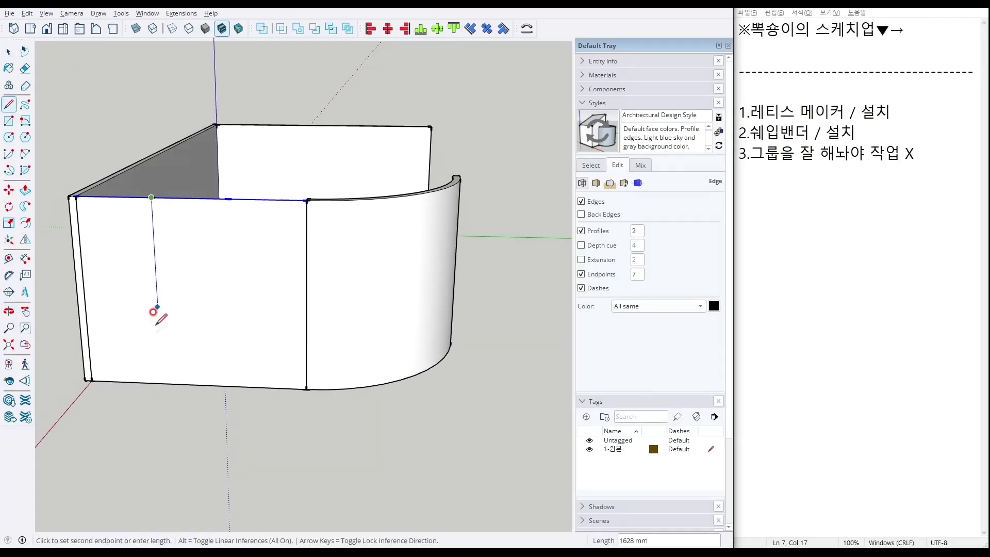
{"action": "left_click", "coordinate": [162, 383]}
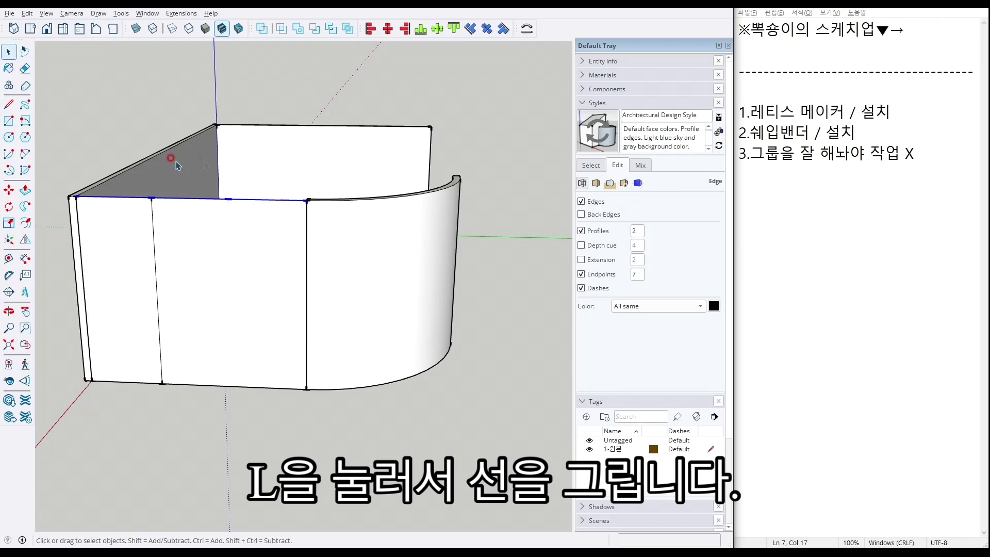
{"action": "key", "text": "space"}
Hide the curved wall group and the straight wall group so only the divided rectangle remains in view
{"action": "middle_click_drag", "start_coordinate": [270, 266], "coordinate": [257, 328]}
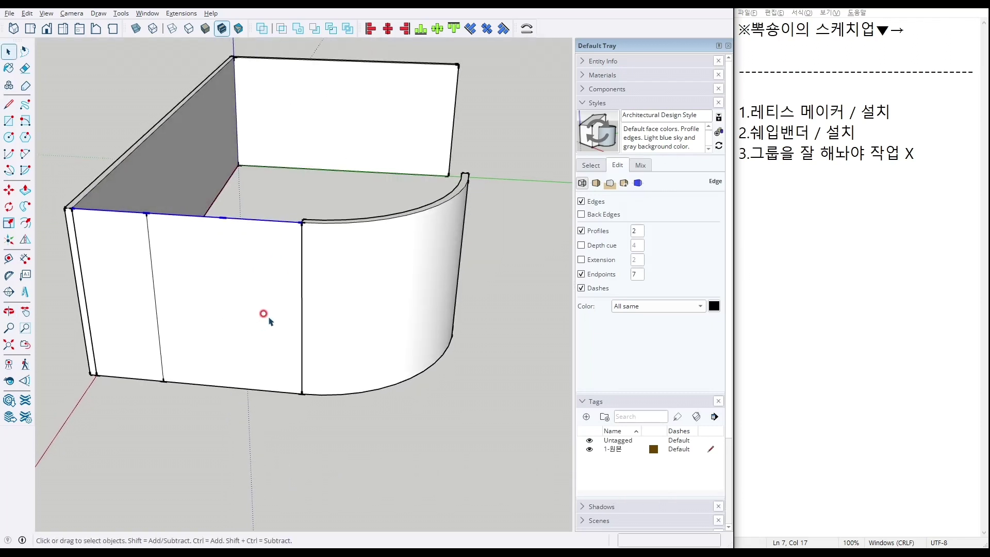
{"action": "left_click", "coordinate": [390, 336]}
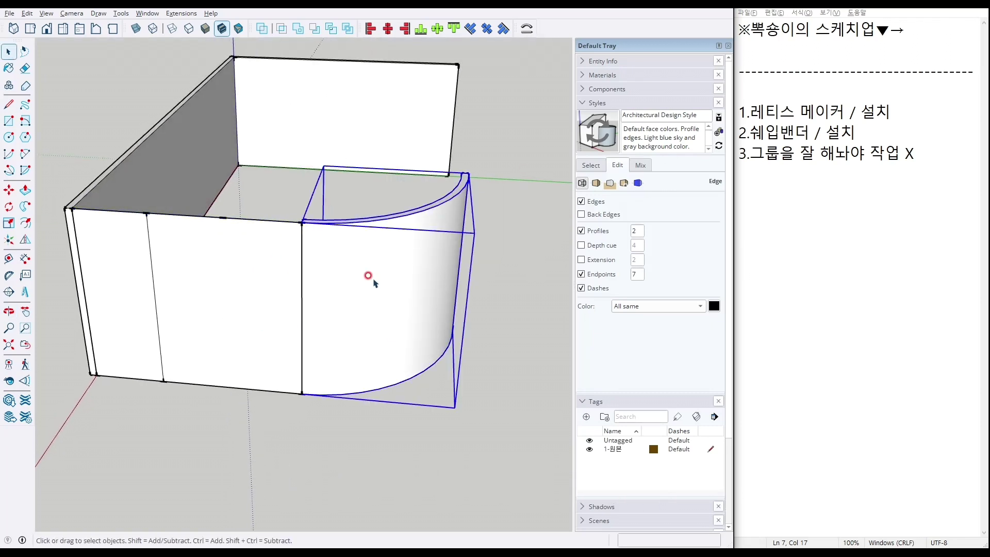
{"action": "right_click", "coordinate": [372, 282]}
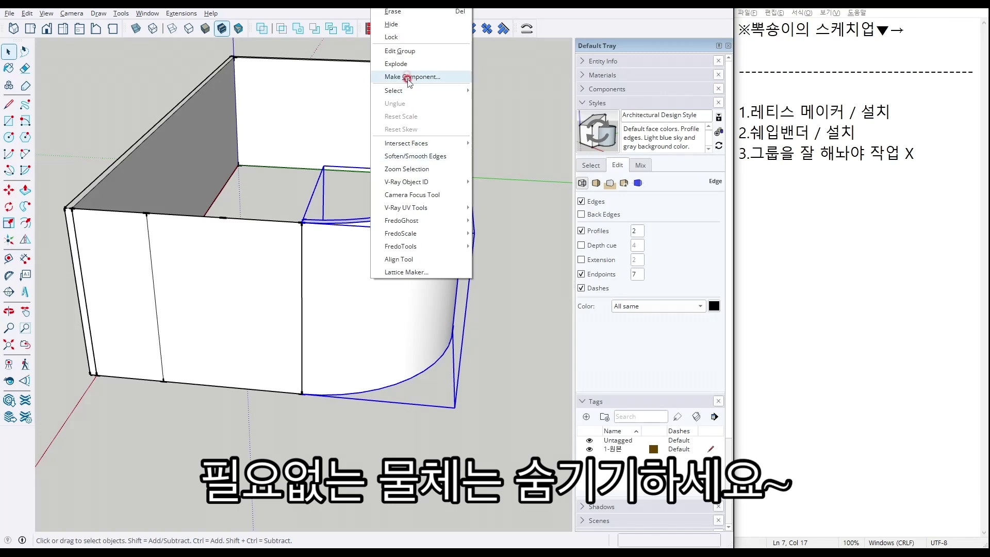
{"action": "left_click", "coordinate": [397, 24]}
{"action": "right_click", "coordinate": [299, 99]}
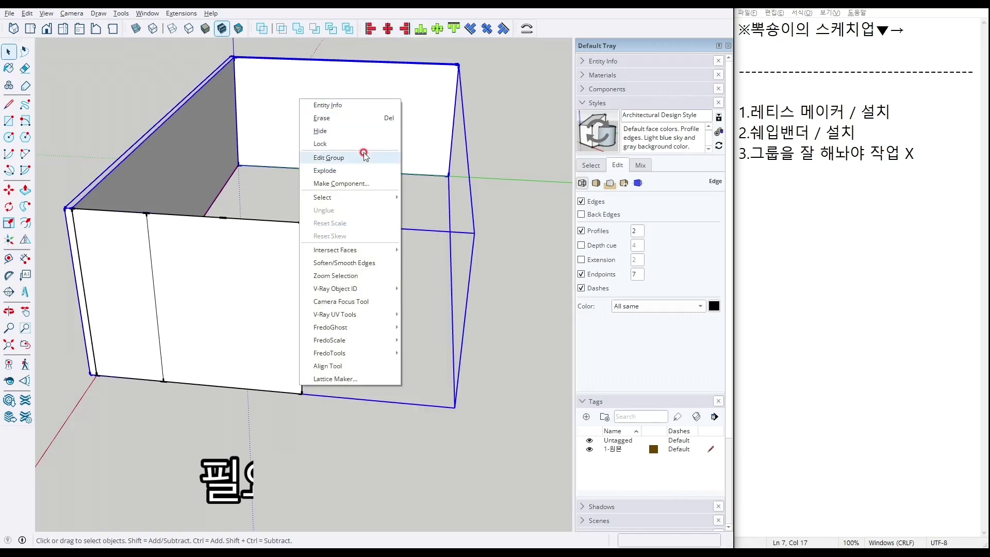
{"action": "left_click", "coordinate": [330, 131]}
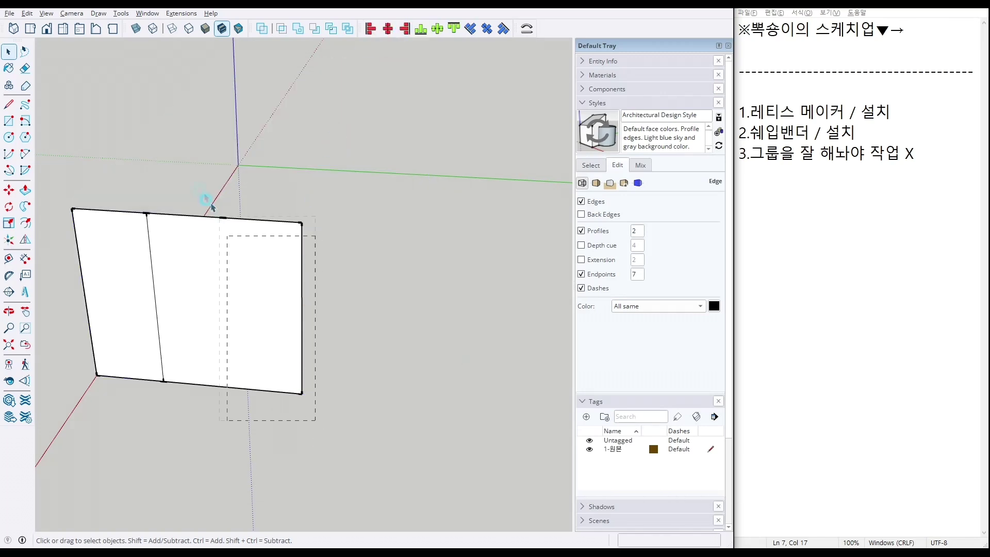
Delete the rectangle's undivided remainder beyond the drawn vertical line, keeping only the first one-third-width panel
{"action": "left_click_drag", "start_coordinate": [211, 203], "coordinate": [195, 182]}
{"action": "key", "text": "Delete"}
{"action": "middle_click_drag", "start_coordinate": [203, 221], "coordinate": [269, 147]}
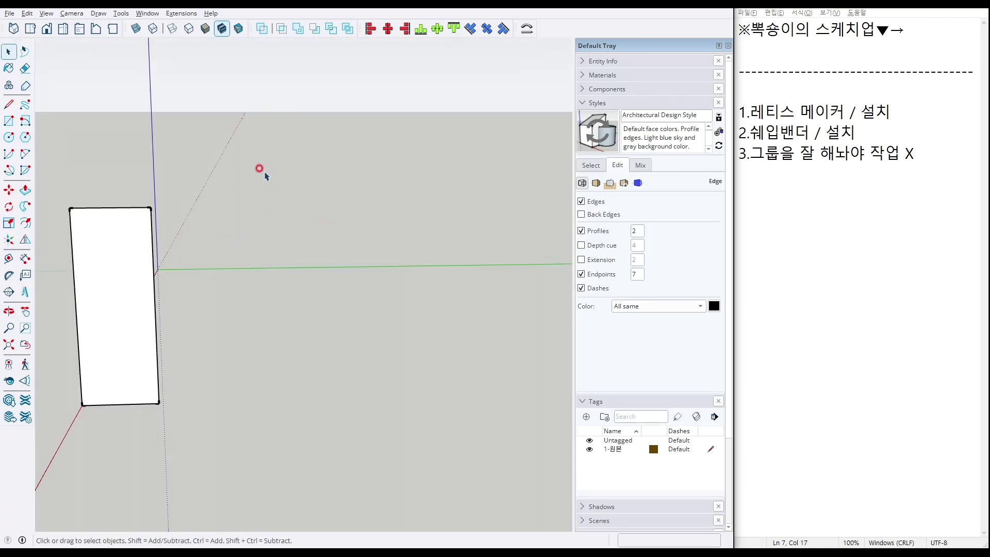
{"action": "middle_click_drag", "start_coordinate": [257, 201], "coordinate": [226, 268]}
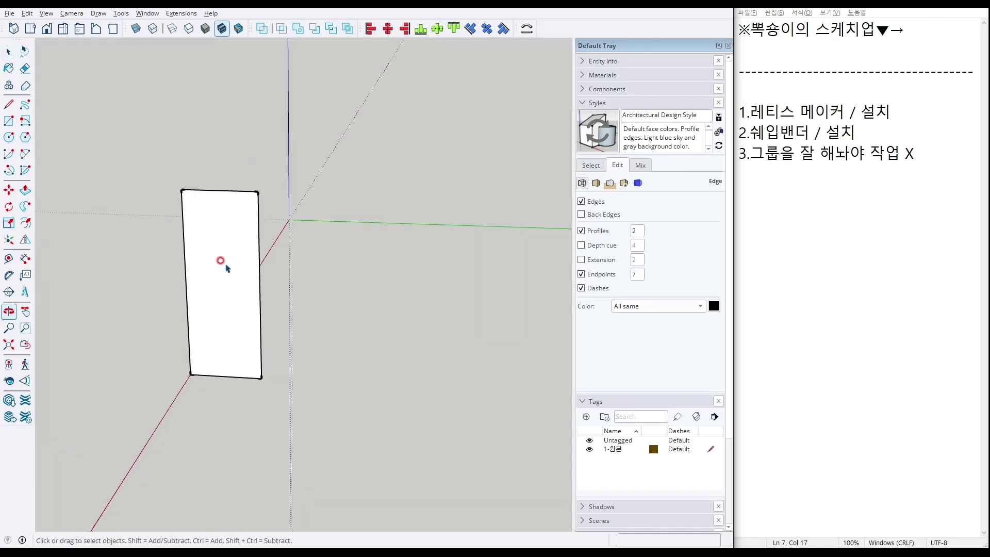
Run Lattice Maker on the panel with width 60 mm, depth 100 mm, pane inset 45, pane thickness 10 mm, White lattice and Glass pane
{"action": "left_click", "coordinate": [225, 266]}
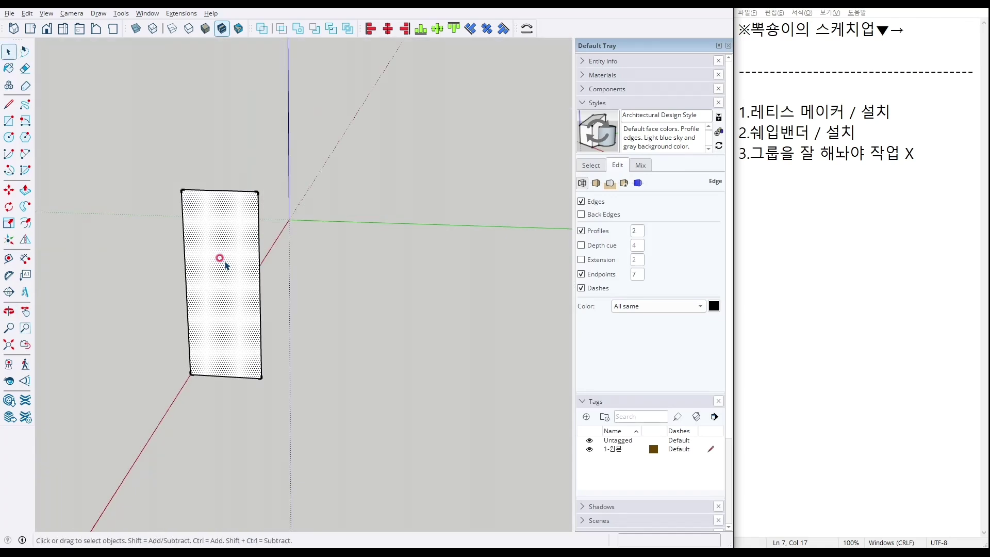
{"action": "right_click", "coordinate": [225, 264]}
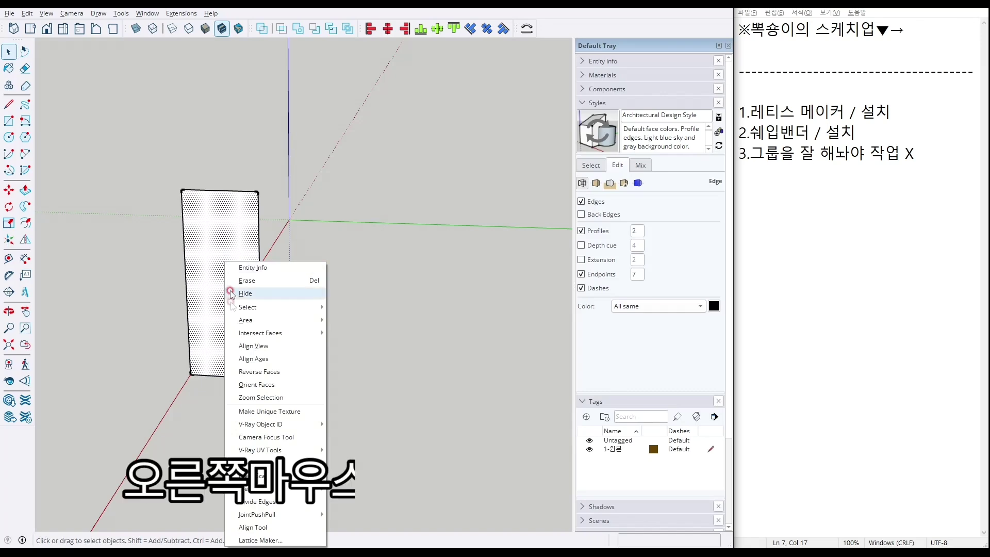
{"action": "left_click", "coordinate": [273, 539]}
{"action": "left_click_drag", "start_coordinate": [346, 211], "coordinate": [323, 197]}
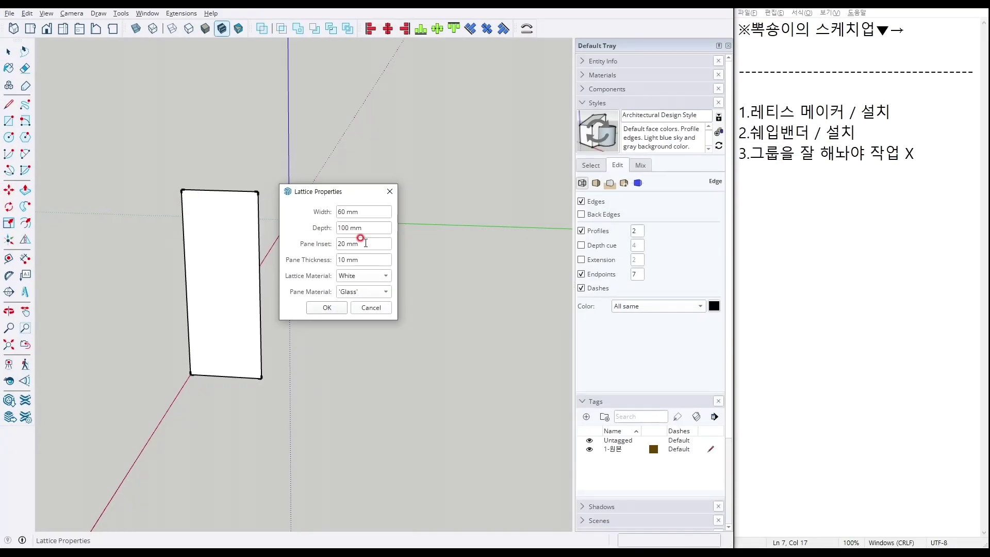
{"action": "left_click_drag", "start_coordinate": [367, 245], "coordinate": [375, 228]}
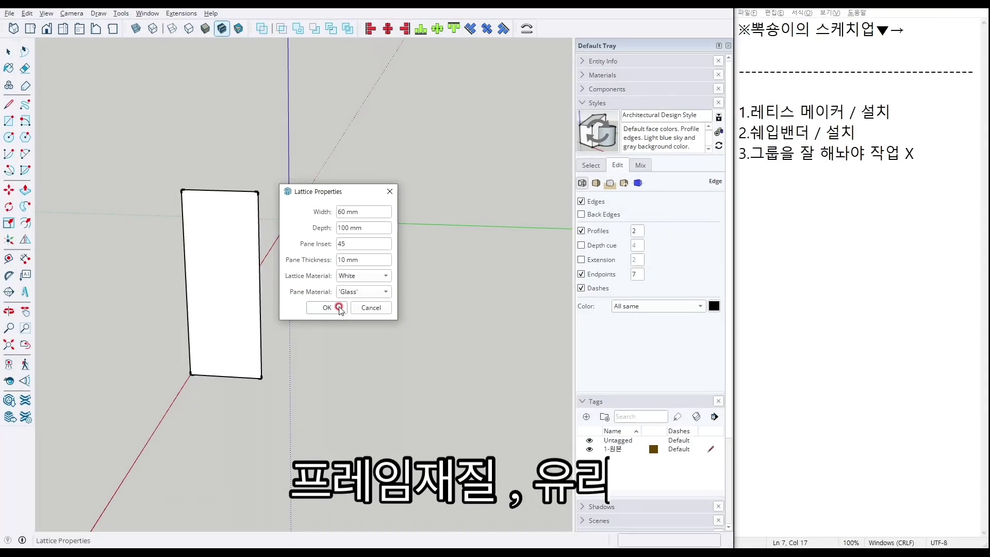
{"action": "left_click", "coordinate": [382, 388]}
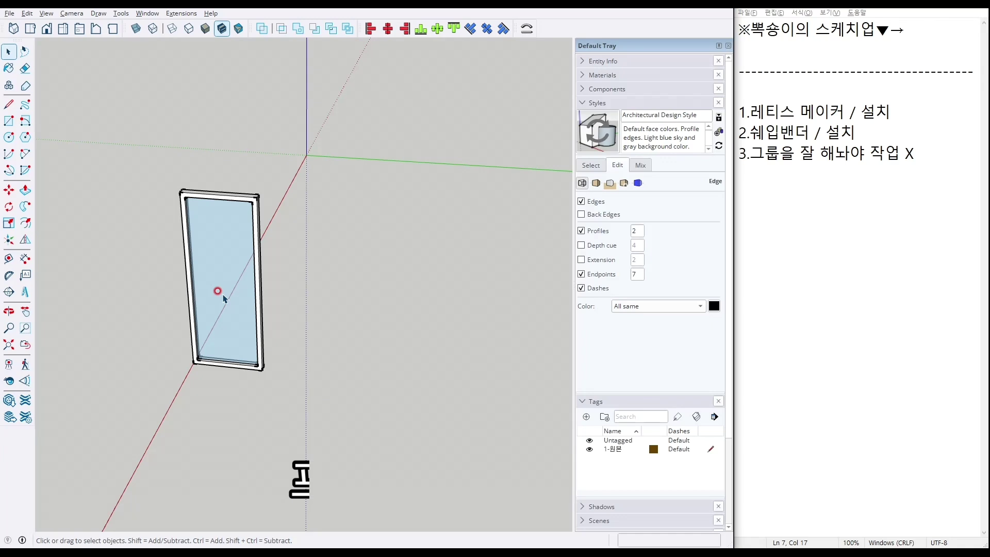
Make the glazed window frame a component, keeping the default definition settings
{"action": "scroll", "coordinate": [192, 201], "scroll_direction": "up", "scroll_amount": 3}
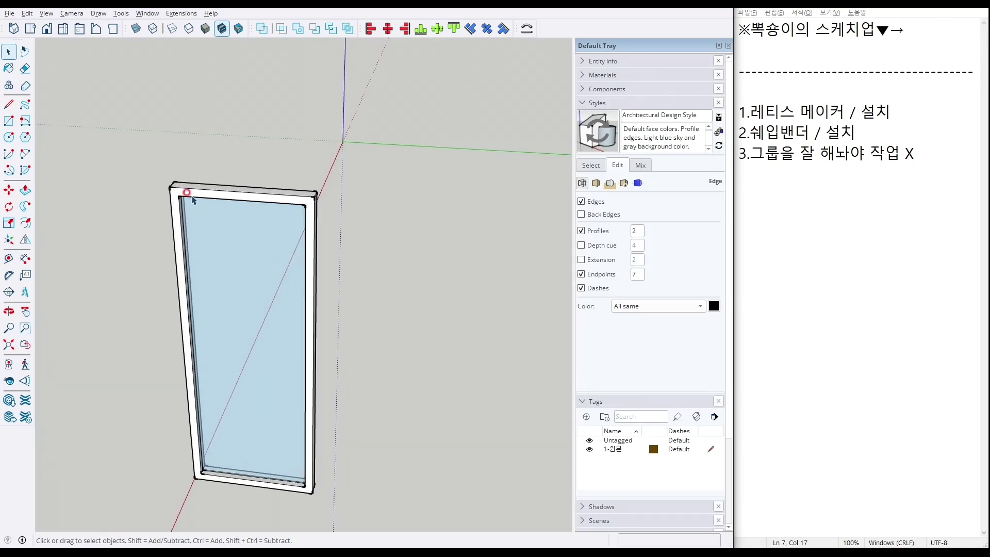
{"action": "left_click", "coordinate": [189, 187]}
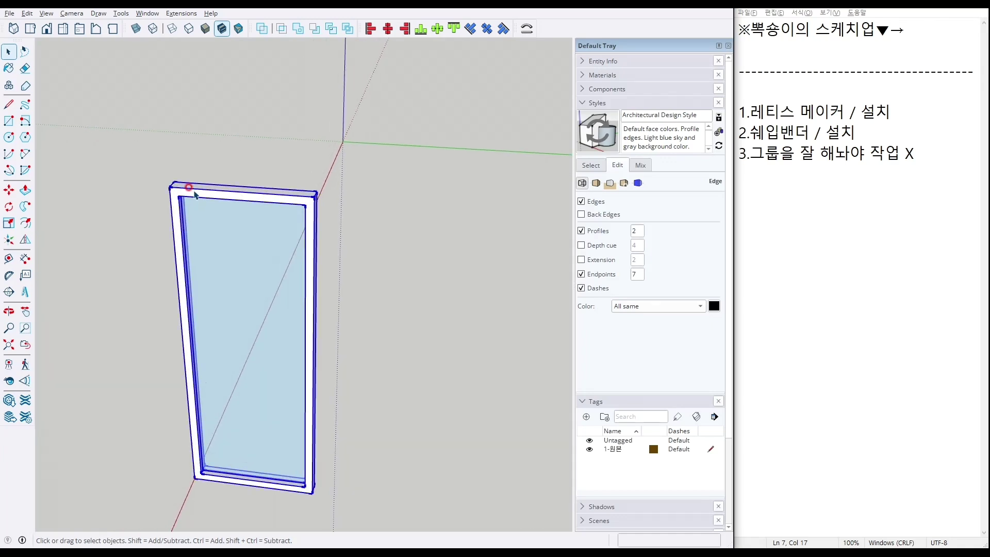
{"action": "key", "text": "g"}
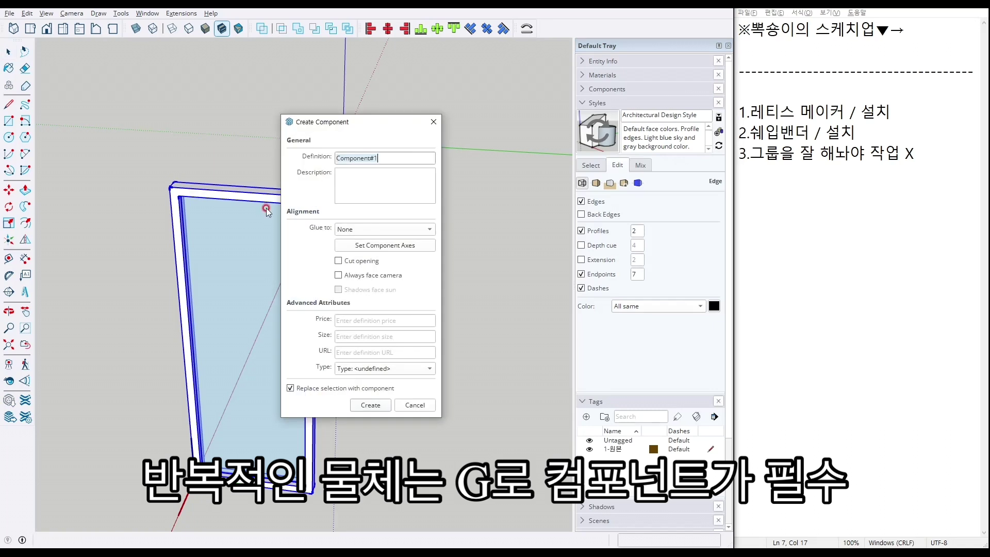
{"action": "left_click", "coordinate": [367, 406]}
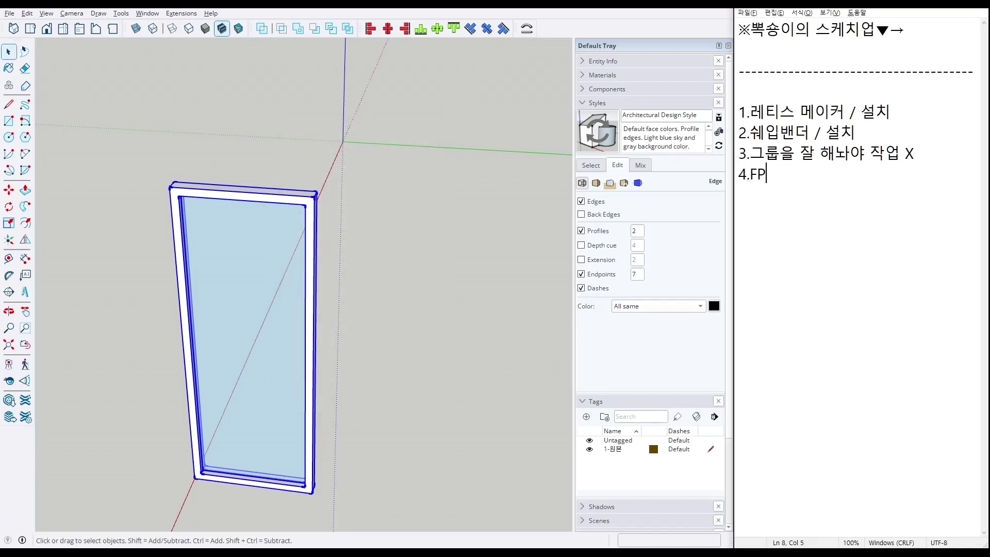
Switch to Notepad and add note "4.레티스 메이커를 한다" with sub-points "-프레임/유리/재질" and "-G 를눌러서 컴포넌트"
{"action": "type", "text": "팃스 메이커를 "}
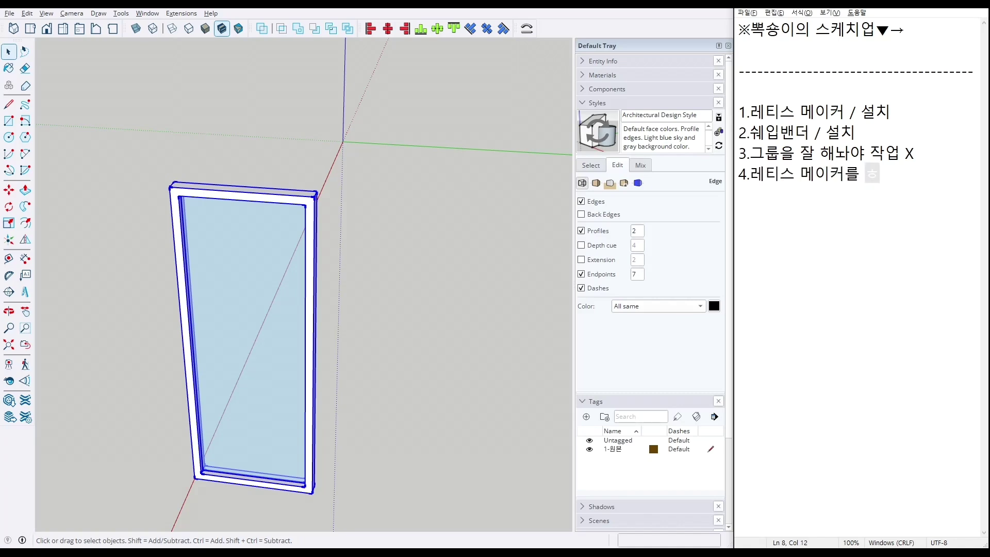
{"action": "type", "text": "한다 -프레임/"}
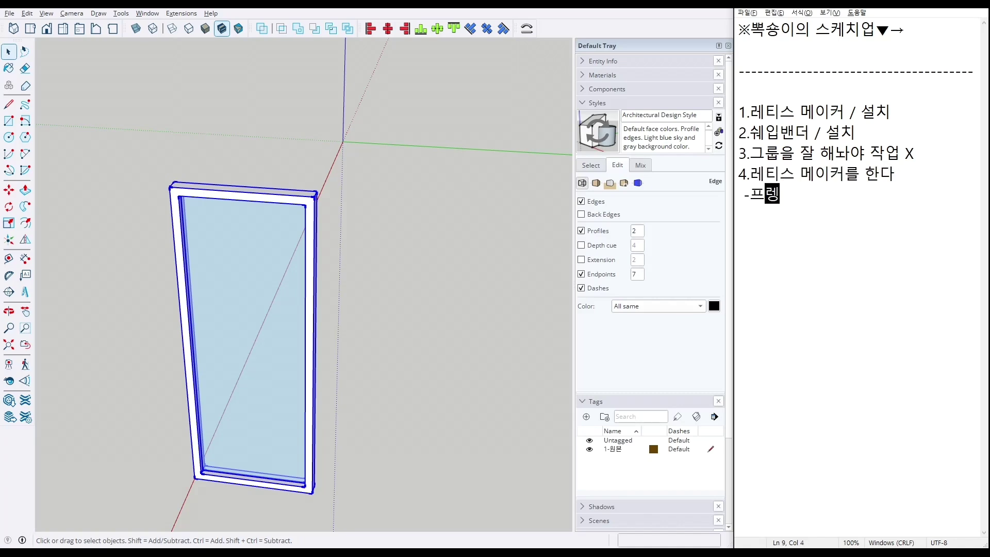
{"action": "type", "text": "유리"}
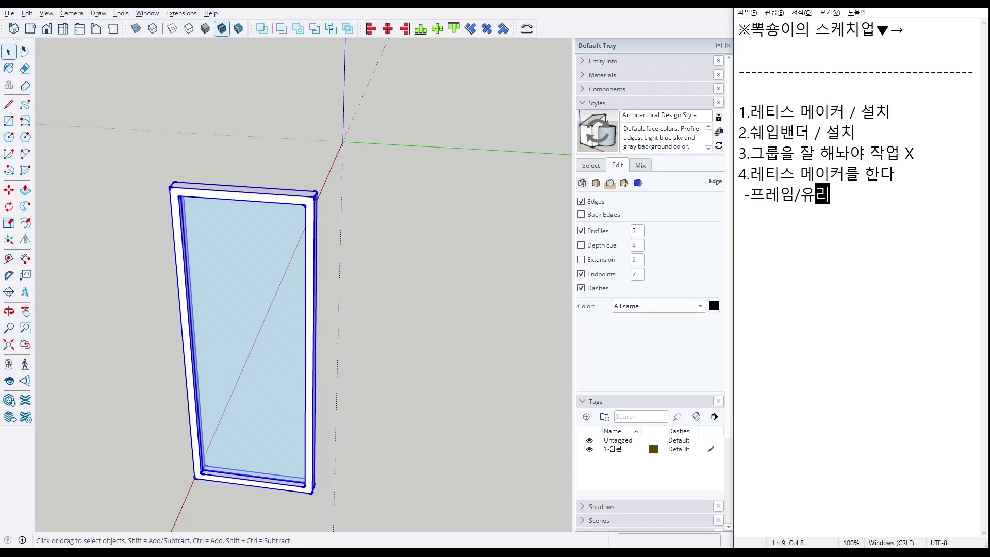
{"action": "type", "text": "/재질"}
{"action": "key", "text": "Return"}
{"action": "type", "text": "-"}
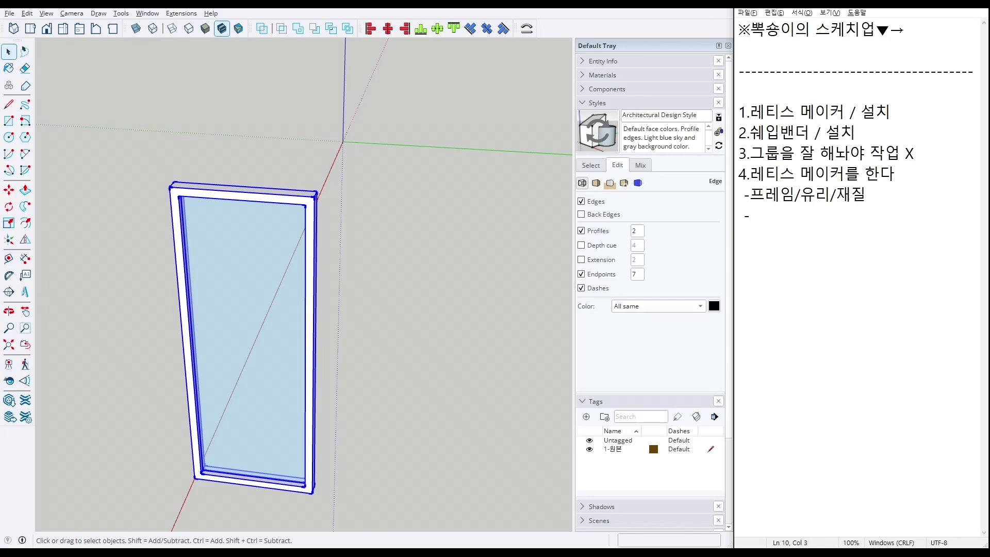
{"action": "type", "text": "G 를눌러서 컴포"}
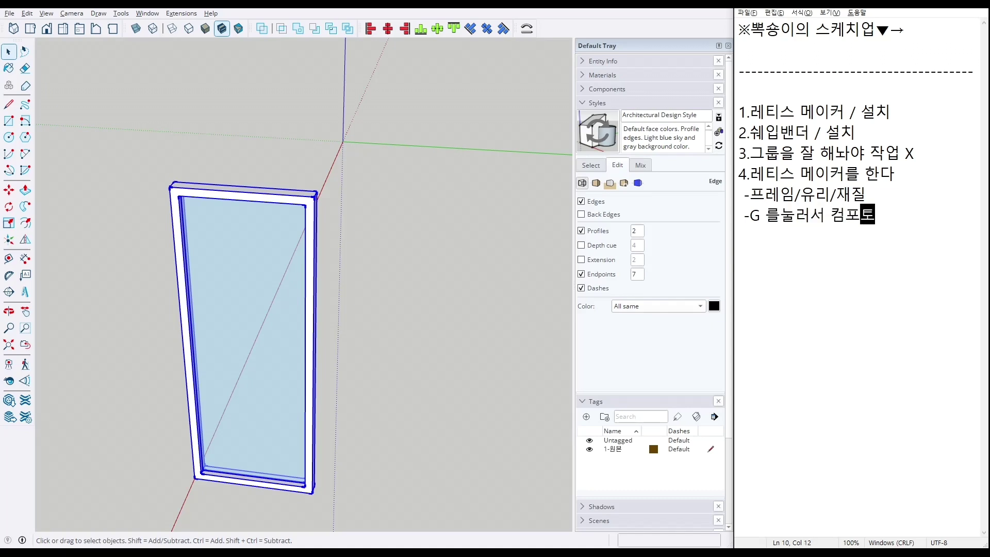
{"action": "type", "text": "넌트"}
Return to SketchUp and copy the window component end to end from its top corner, arraying two copies (*2) into a row
{"action": "left_click_drag", "start_coordinate": [397, 283], "coordinate": [243, 150]}
{"action": "key", "text": "m"}
{"action": "left_click", "coordinate": [170, 188]}
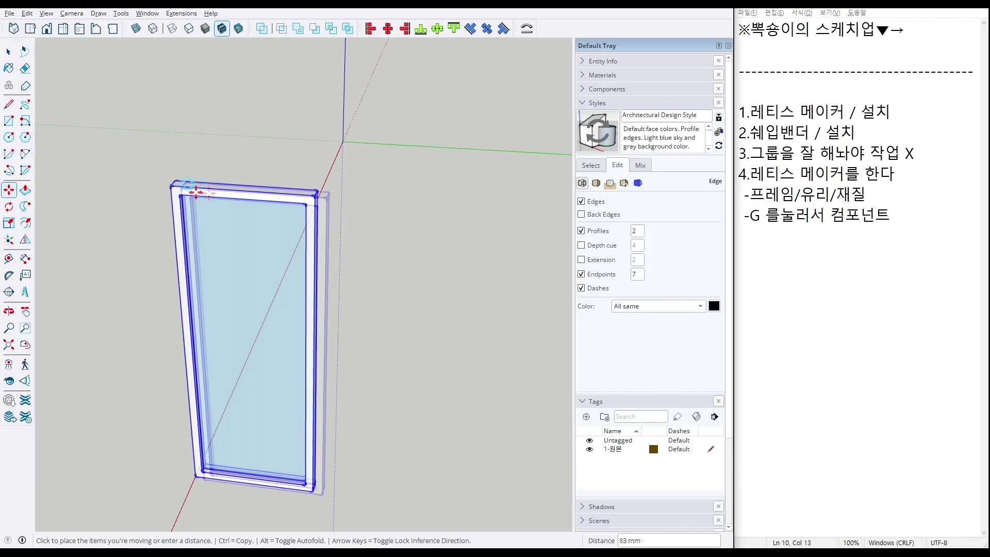
{"action": "key", "text": "ctrl"}
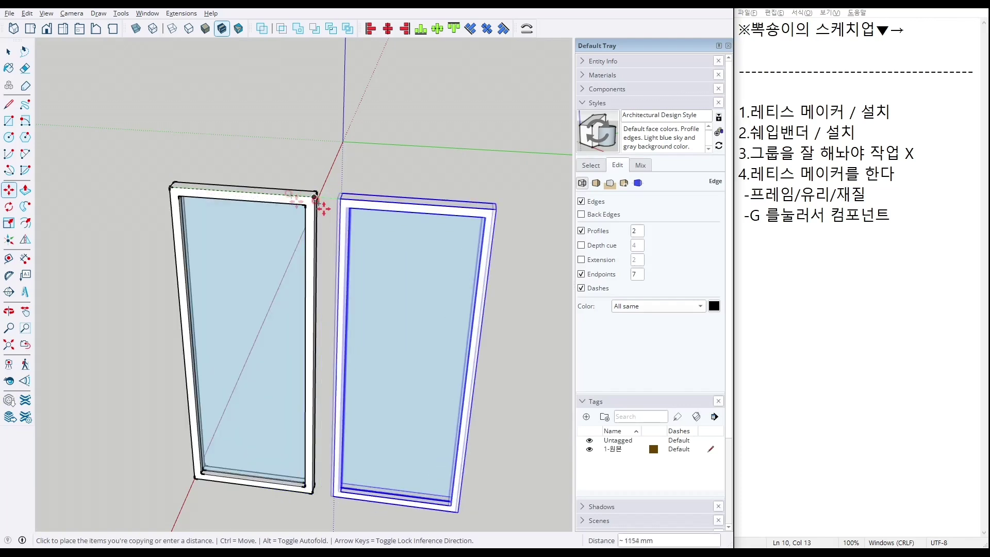
{"action": "left_click", "coordinate": [313, 196]}
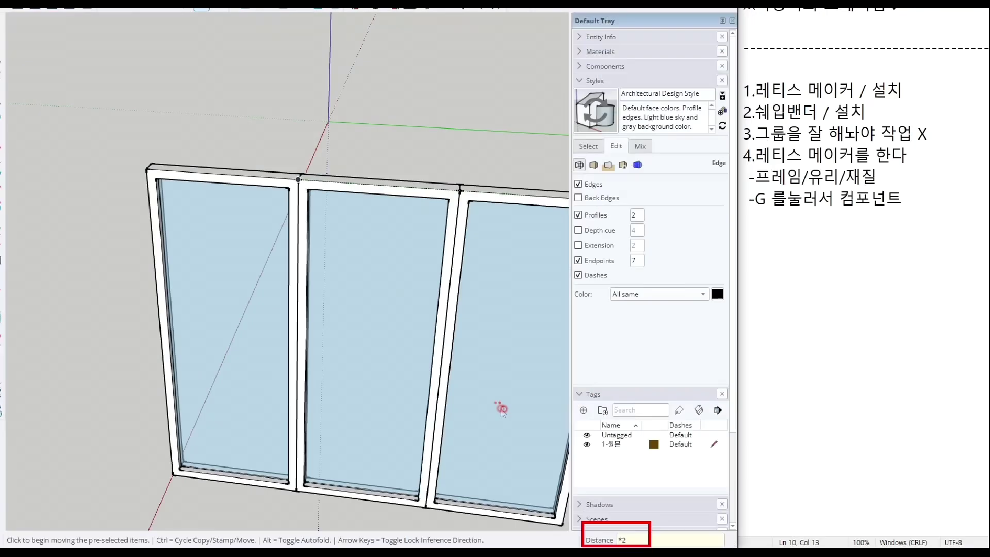
{"action": "key", "text": "space"}
{"action": "left_click", "coordinate": [430, 142]}
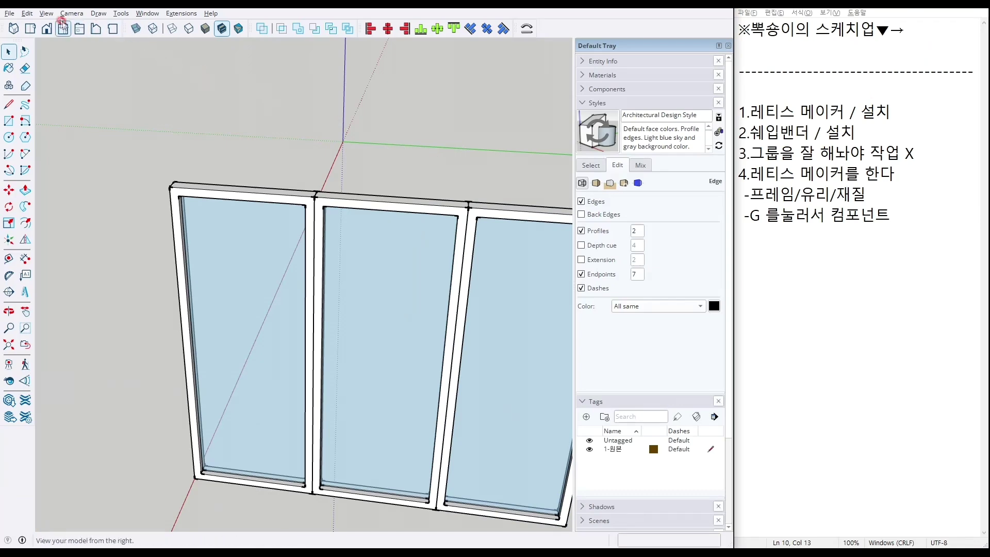
Unhide all hidden walls to check the three-window row against the straight and curved walls
{"action": "right_click", "coordinate": [162, 107]}
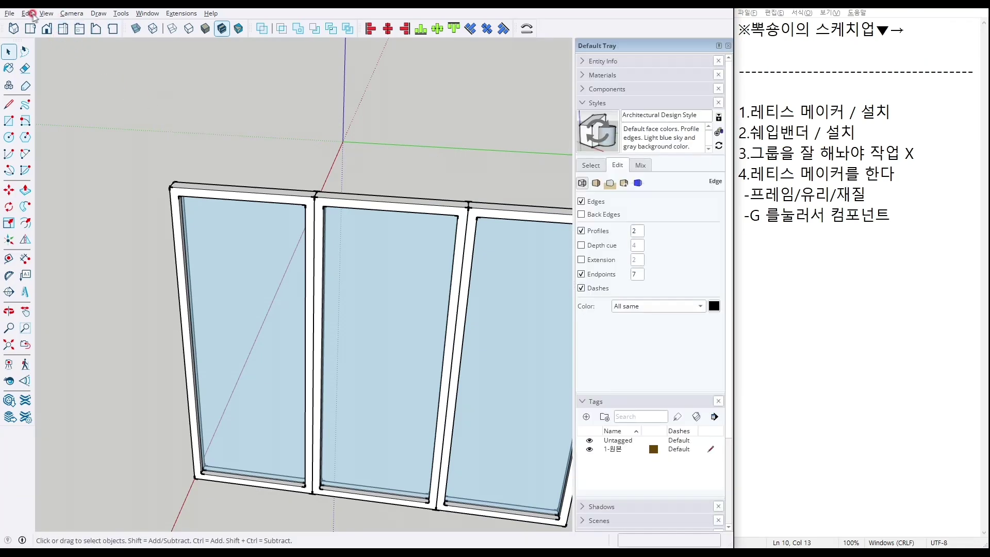
{"action": "left_click", "coordinate": [32, 13]}
{"action": "mouse_move", "coordinate": [126, 183]}
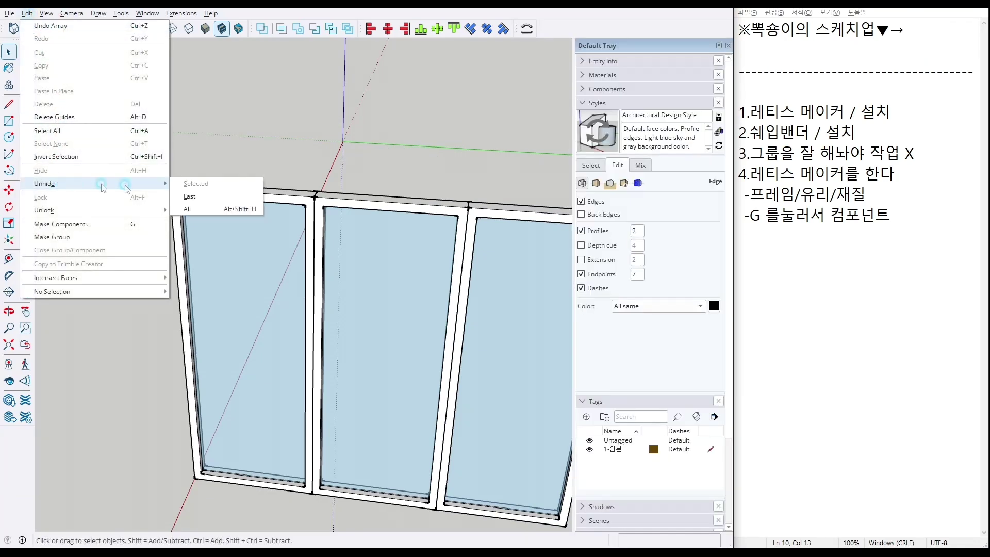
{"action": "left_click", "coordinate": [185, 208]}
{"action": "key", "text": "shift+z"}
{"action": "middle_click_drag", "start_coordinate": [444, 227], "coordinate": [186, 268]}
{"action": "scroll", "coordinate": [186, 268], "scroll_direction": "up", "scroll_amount": 2}
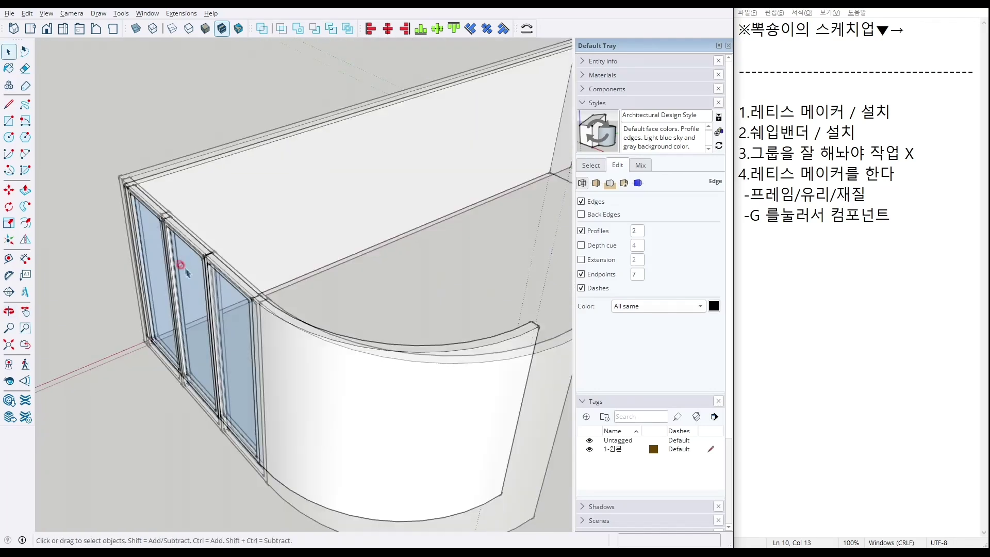
Draw a 7000 by 2600 mm upright rectangle from the curved wall's free top corner to the far straight wall's bottom end
{"action": "scroll", "coordinate": [186, 271], "scroll_direction": "down", "scroll_amount": 5}
{"action": "middle_click_drag", "start_coordinate": [343, 320], "coordinate": [491, 259]}
{"action": "key", "text": "r"}
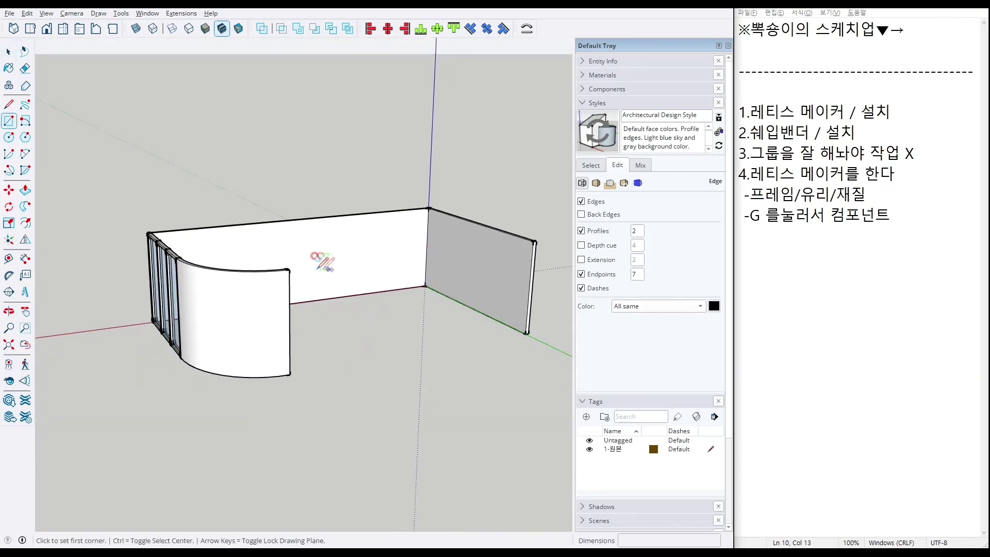
{"action": "left_click", "coordinate": [289, 269]}
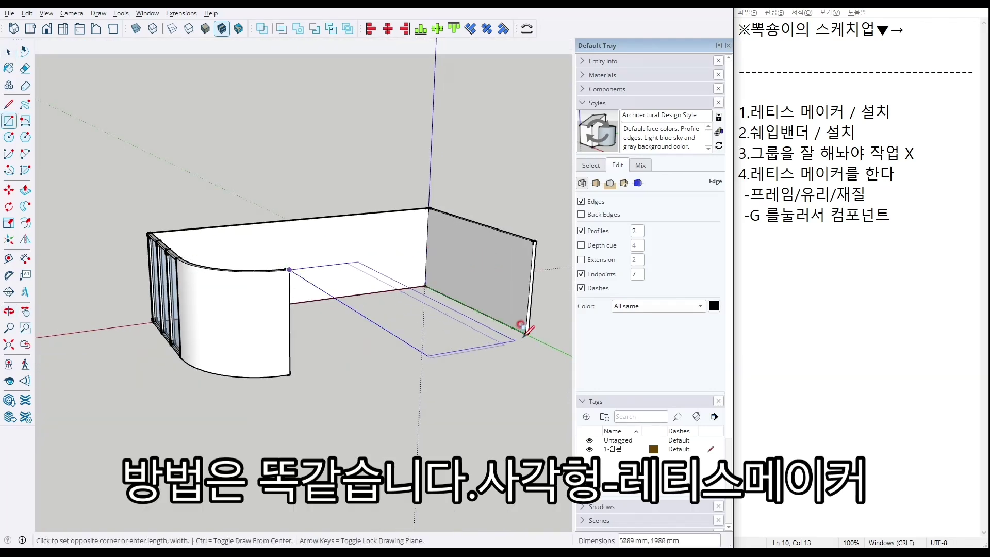
{"action": "scroll", "coordinate": [522, 326], "scroll_direction": "up", "scroll_amount": 4}
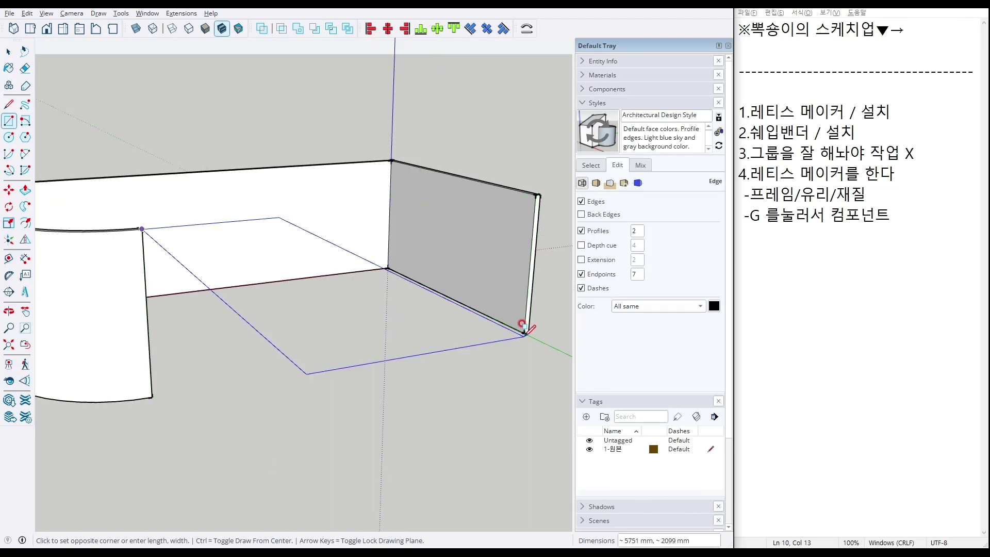
{"action": "left_click", "coordinate": [524, 333]}
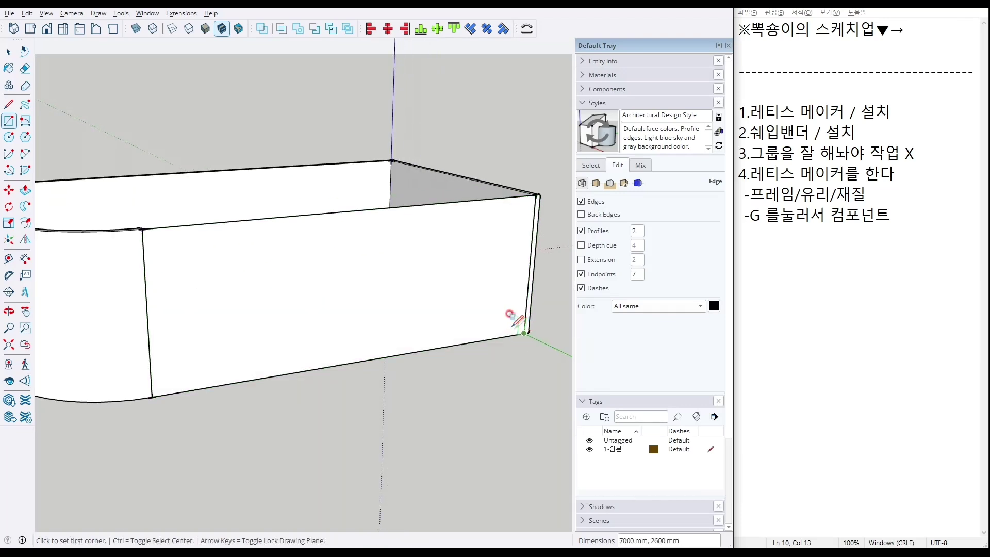
Hide the straight walls and the curved corner wall so the new rectangle stands clear
{"action": "scroll", "coordinate": [509, 314], "scroll_direction": "down", "scroll_amount": 6}
{"action": "scroll", "coordinate": [405, 298], "scroll_direction": "up", "scroll_amount": 3}
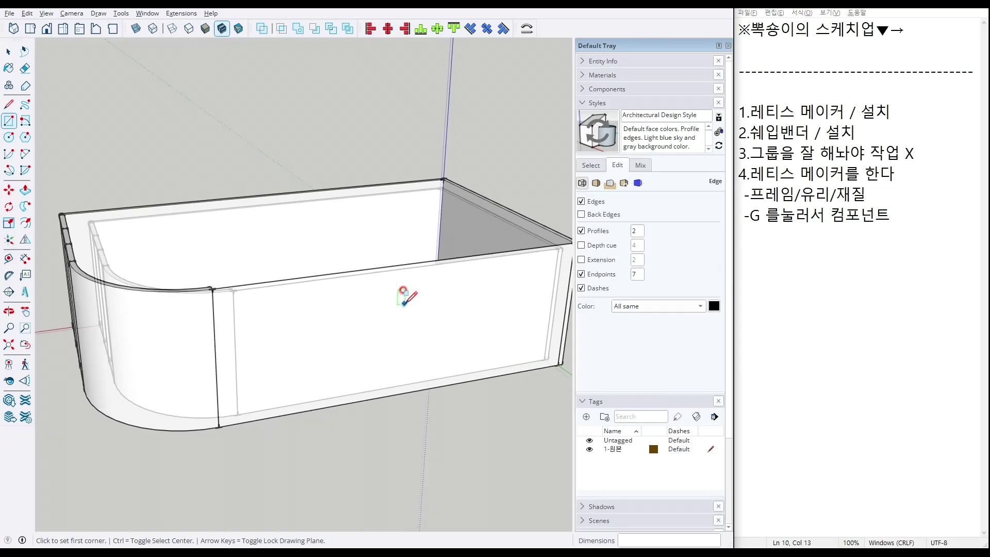
{"action": "scroll", "coordinate": [407, 292], "scroll_direction": "up", "scroll_amount": 3}
{"action": "scroll", "coordinate": [409, 288], "scroll_direction": "down", "scroll_amount": 4}
{"action": "key", "text": "space"}
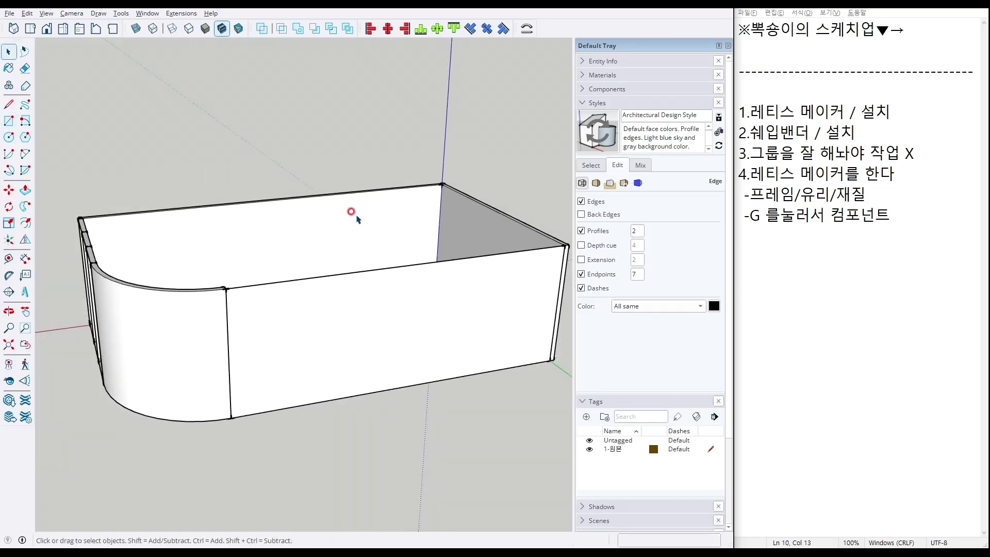
{"action": "left_click", "coordinate": [354, 216]}
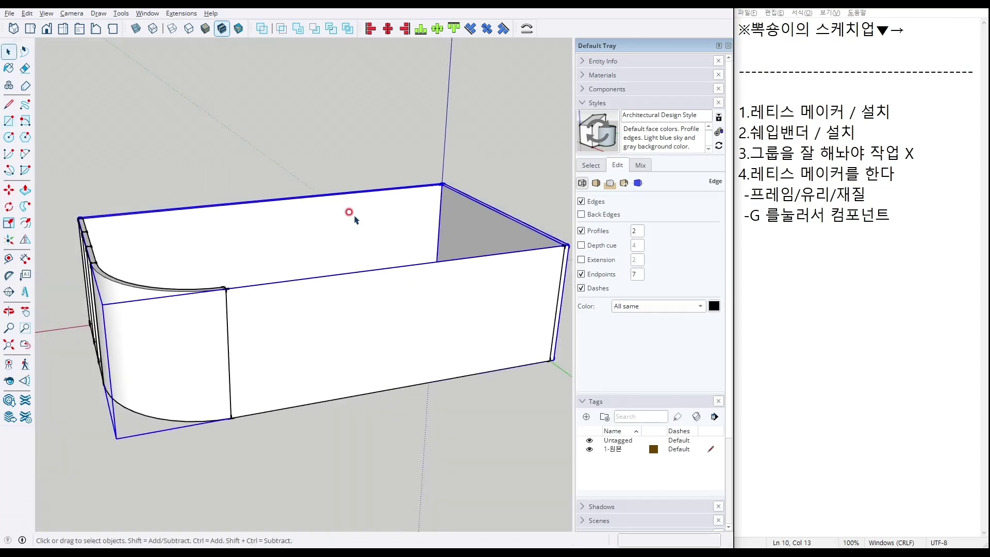
{"action": "key", "text": "Delete"}
{"action": "left_click", "coordinate": [161, 343]}
{"action": "key", "text": "Delete"}
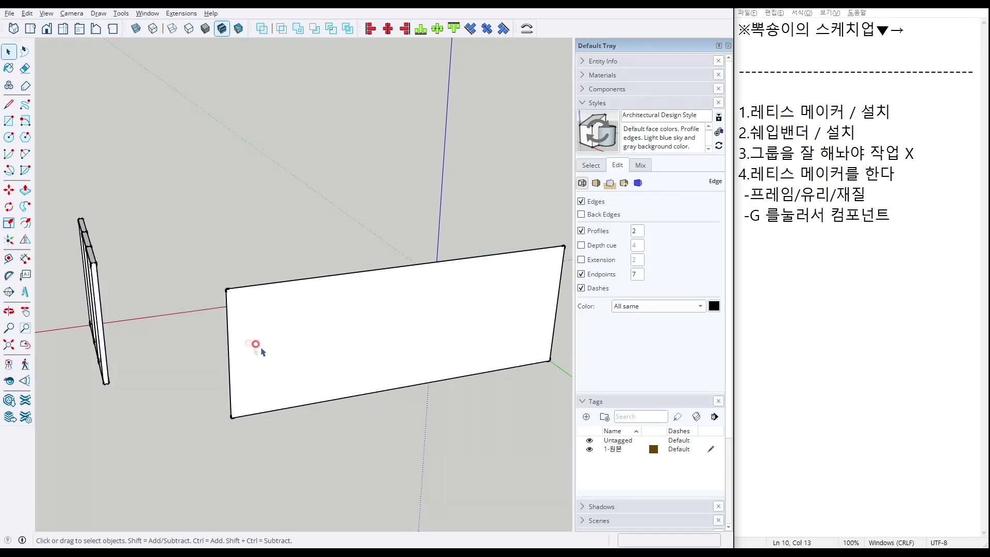
{"action": "right_click", "coordinate": [313, 291]}
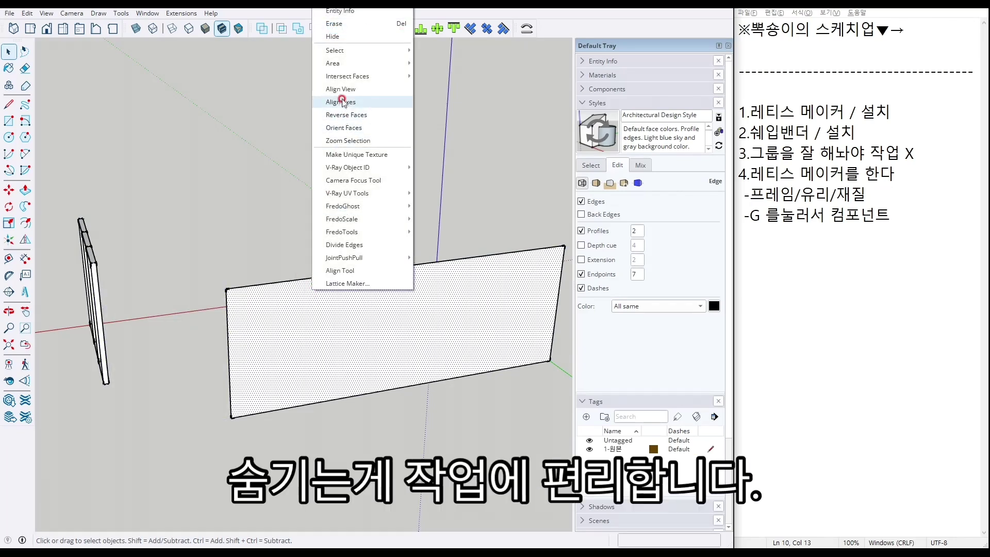
{"action": "left_click", "coordinate": [416, 234]}
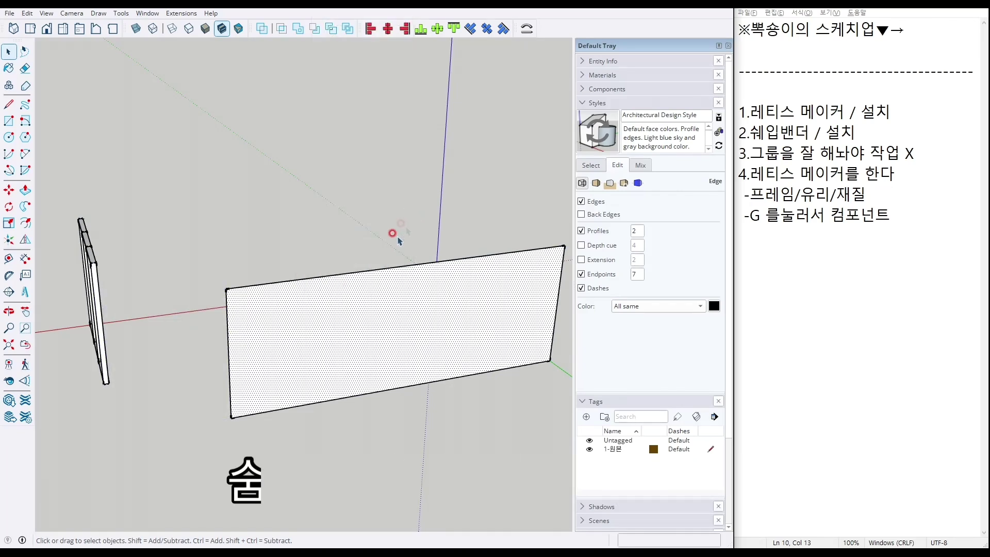
{"action": "left_click", "coordinate": [382, 244]}
{"action": "left_click_drag", "start_coordinate": [393, 280], "coordinate": [366, 228]}
{"action": "left_click", "coordinate": [375, 269]}
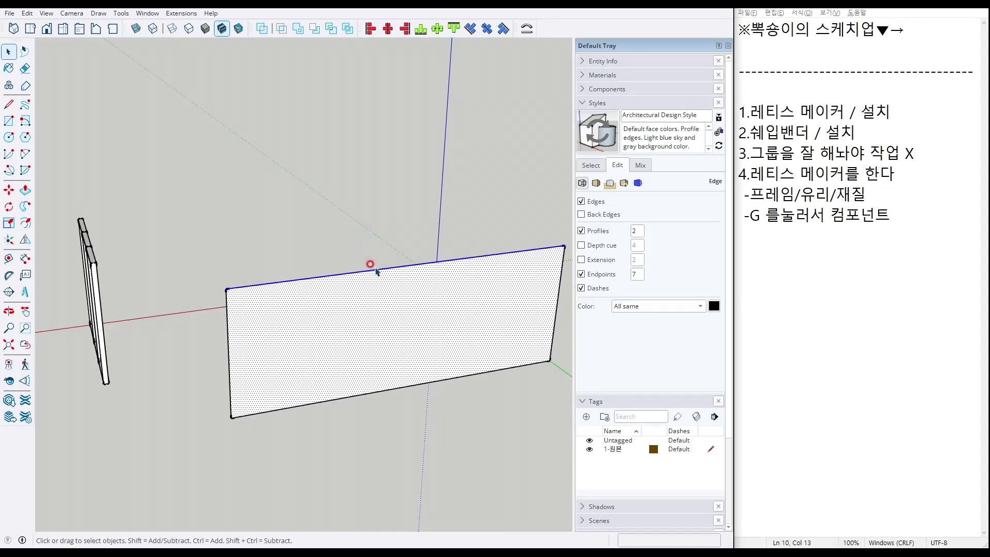
{"action": "right_click", "coordinate": [375, 274]}
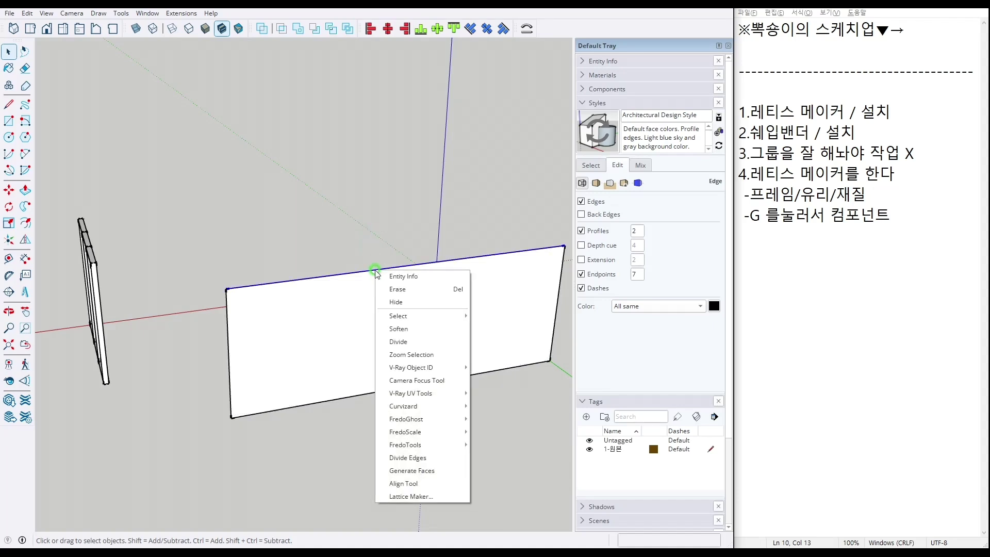
{"action": "left_click", "coordinate": [444, 299]}
{"action": "key", "text": "ctrl+z"}
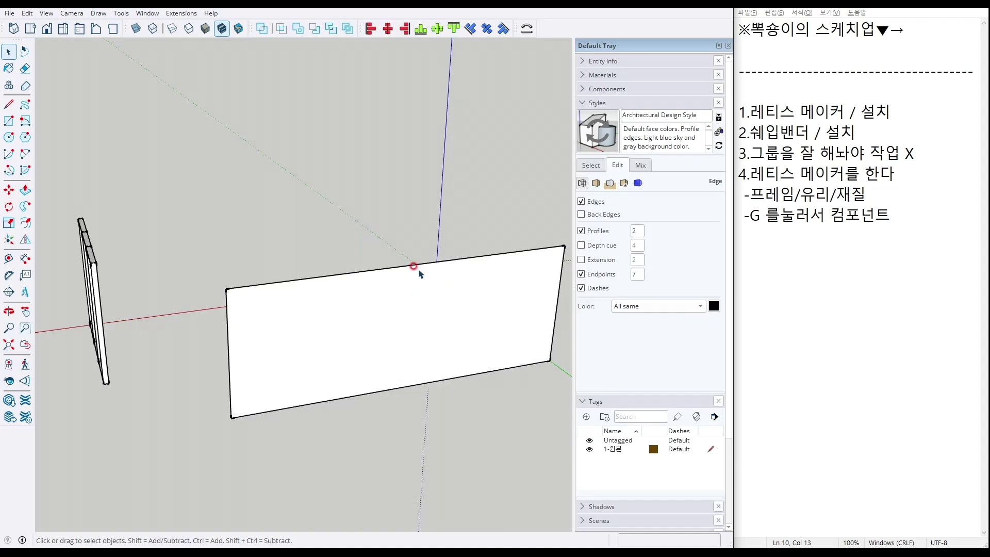
Divide the top edge of the 7000 mm rectangle into 5 equal segments
{"action": "right_click", "coordinate": [416, 265]}
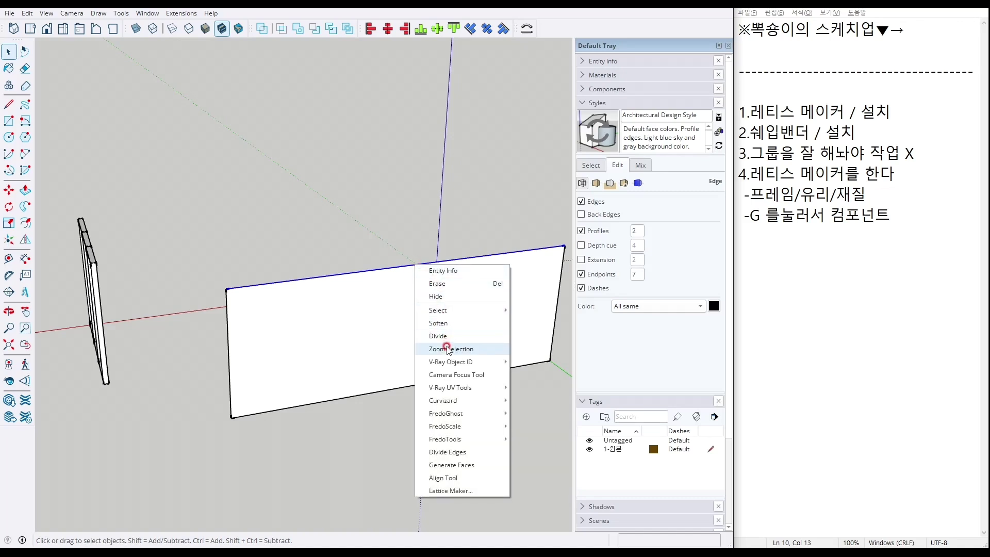
{"action": "left_click", "coordinate": [459, 336]}
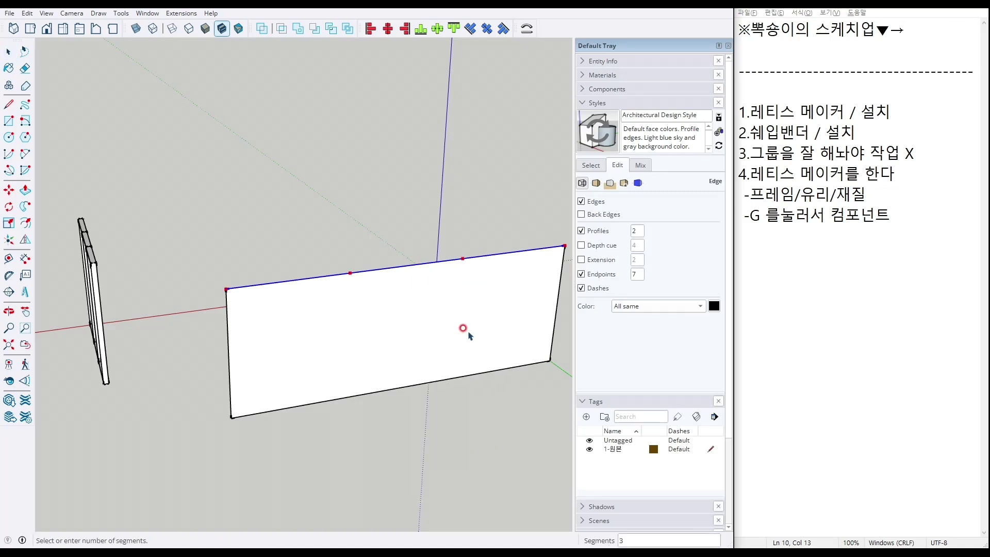
{"action": "key", "text": "Return"}
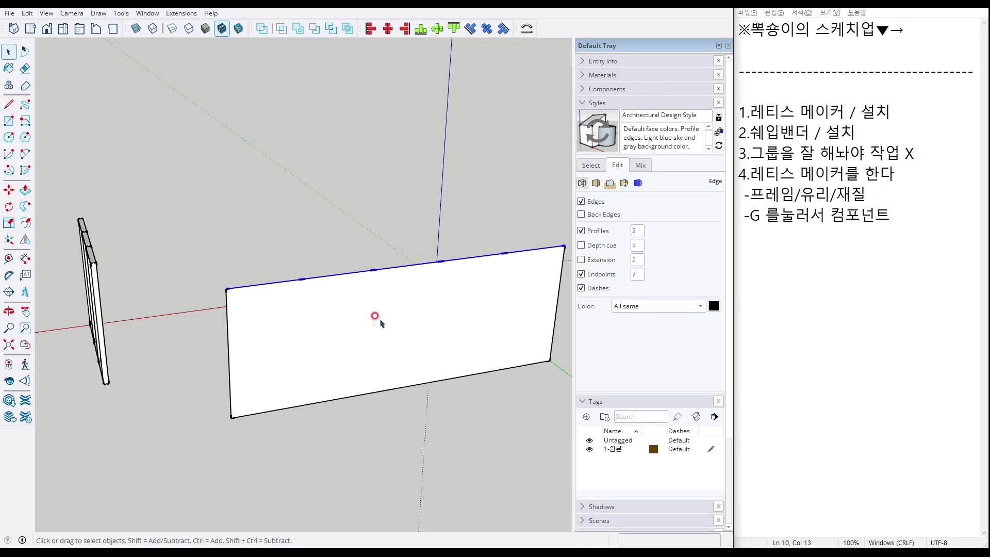
Draw a vertical line down from the first division point near the curved wall and delete the rest of the rectangle beyond it
{"action": "key", "text": "l"}
{"action": "left_click", "coordinate": [302, 280]}
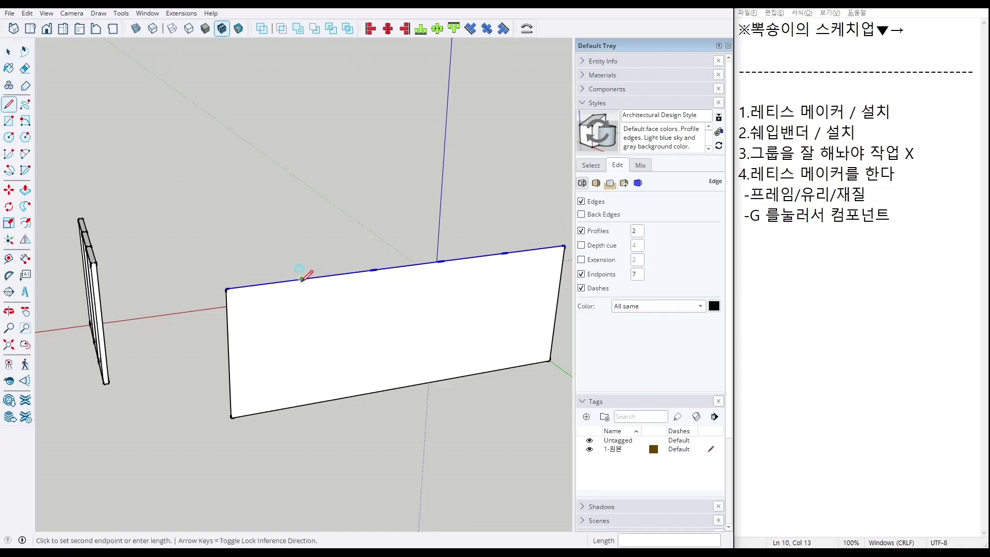
{"action": "left_click", "coordinate": [303, 405]}
{"action": "key", "text": "space"}
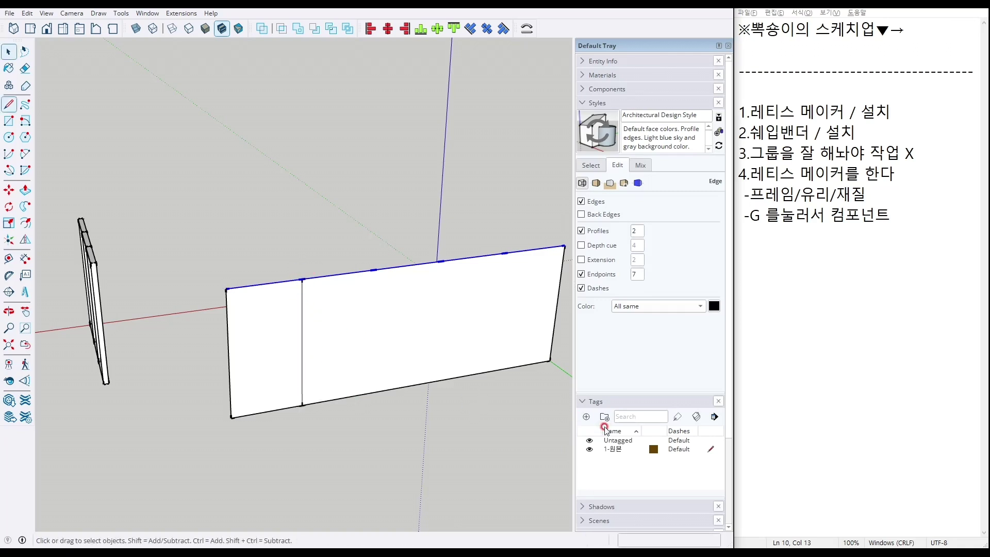
{"action": "key", "text": "Delete"}
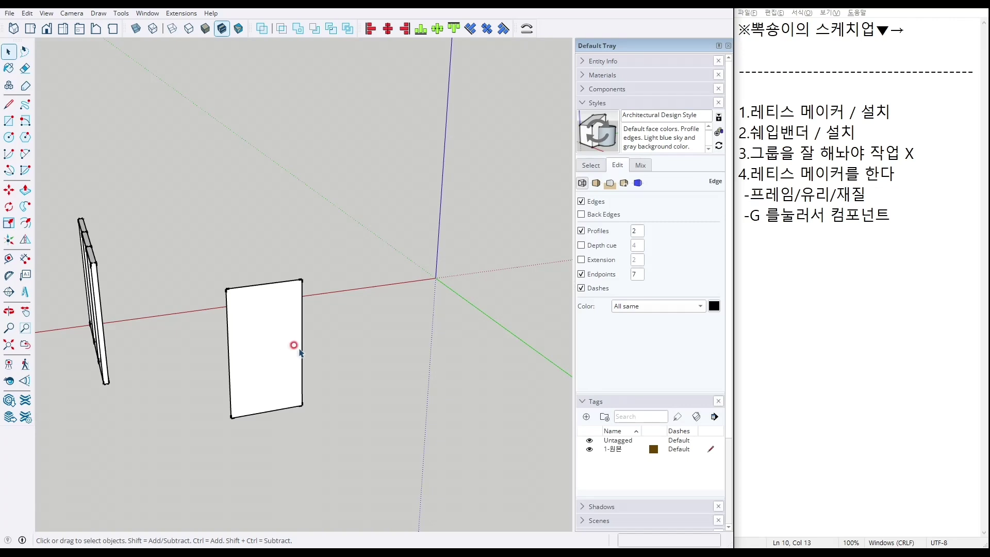
Run Lattice Maker on the remaining panel with the previous frame and glass settings, and unhide the walls
{"action": "right_click", "coordinate": [289, 355]}
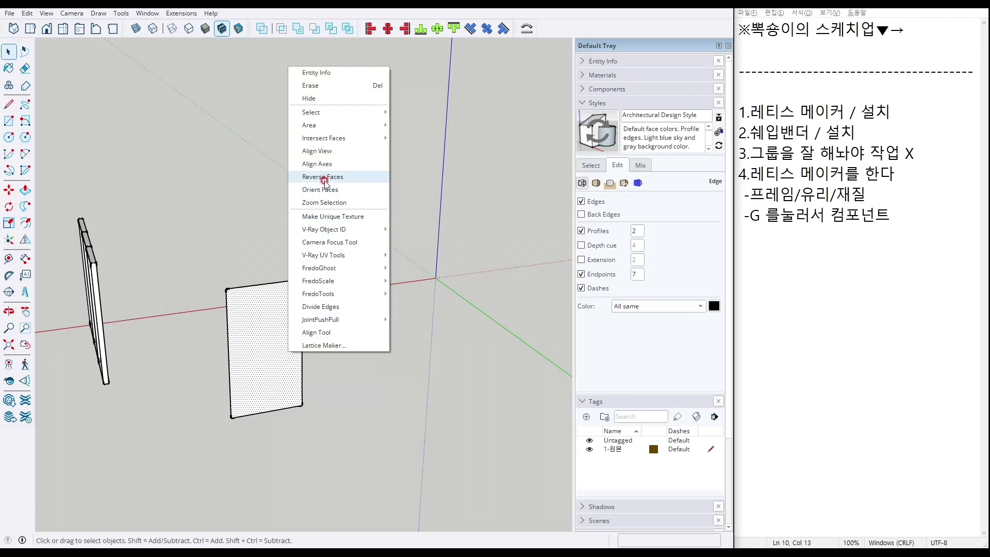
{"action": "left_click", "coordinate": [323, 346]}
{"action": "left_click", "coordinate": [352, 321]}
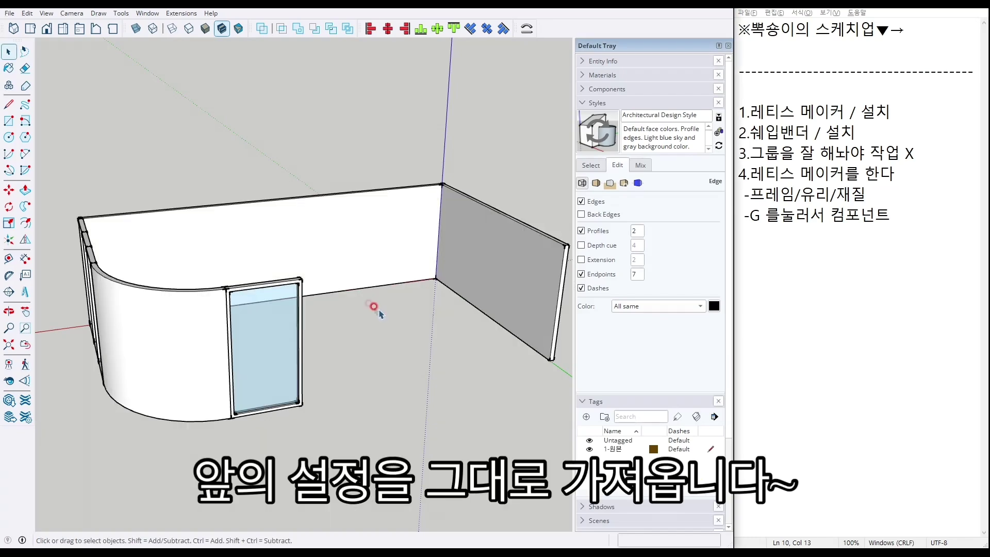
Copy the new window 1400 mm end to end from its top corner, arraying four copies (*4) up to the far wall
{"action": "middle_click_drag", "start_coordinate": [376, 310], "coordinate": [243, 325]}
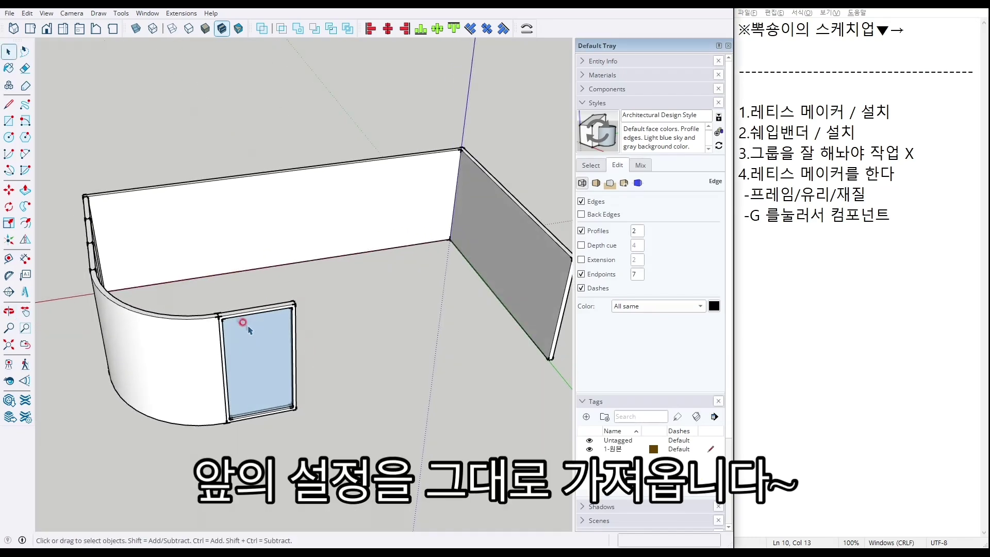
{"action": "scroll", "coordinate": [222, 319], "scroll_direction": "up", "scroll_amount": 5}
{"action": "scroll", "coordinate": [203, 316], "scroll_direction": "up", "scroll_amount": 2}
{"action": "left_click", "coordinate": [223, 328]}
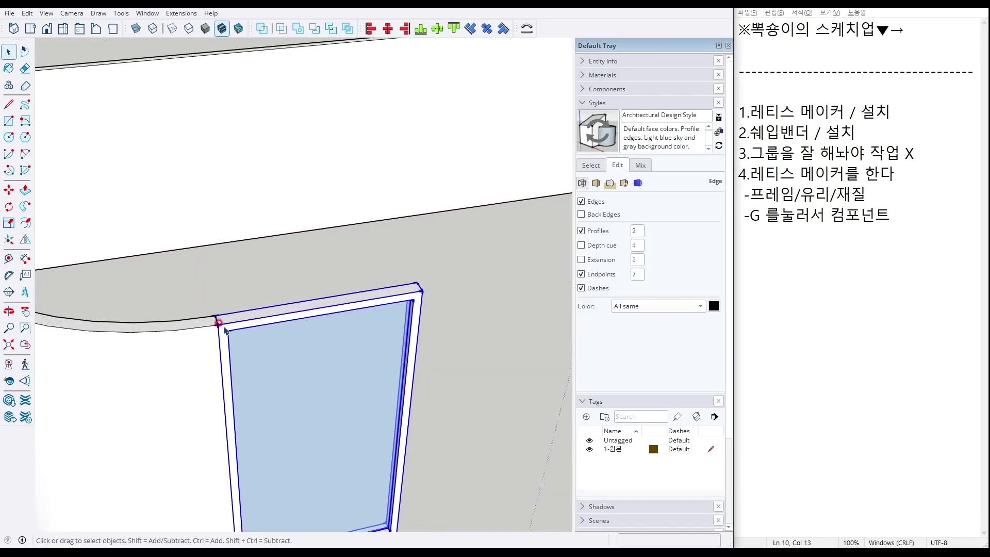
{"action": "key", "text": "m"}
{"action": "key", "text": "ctrl"}
{"action": "left_click", "coordinate": [219, 322]}
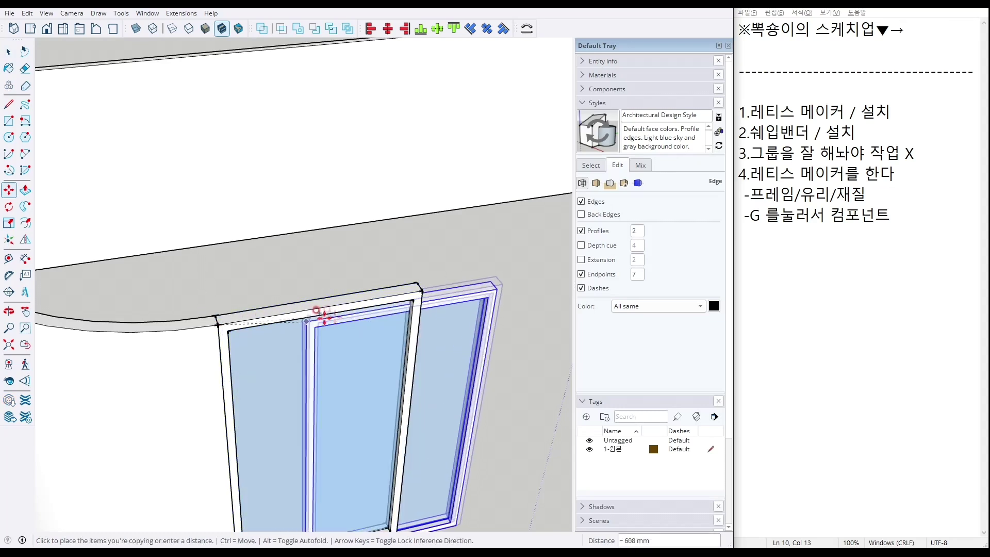
{"action": "left_click", "coordinate": [420, 291]}
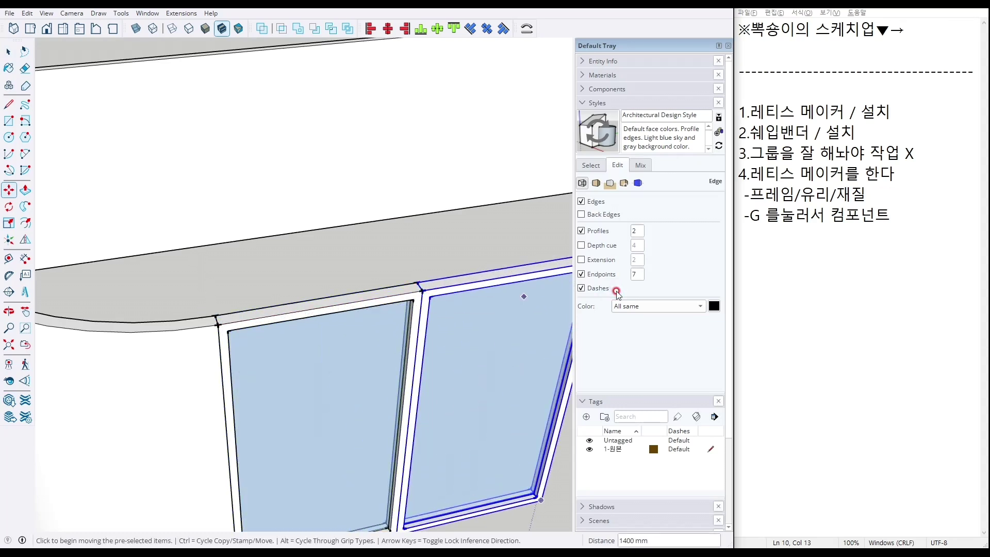
{"action": "type", "text": "*4"}
{"action": "key", "text": "Return"}
{"action": "key", "text": "space"}
{"action": "key", "text": "shift+z"}
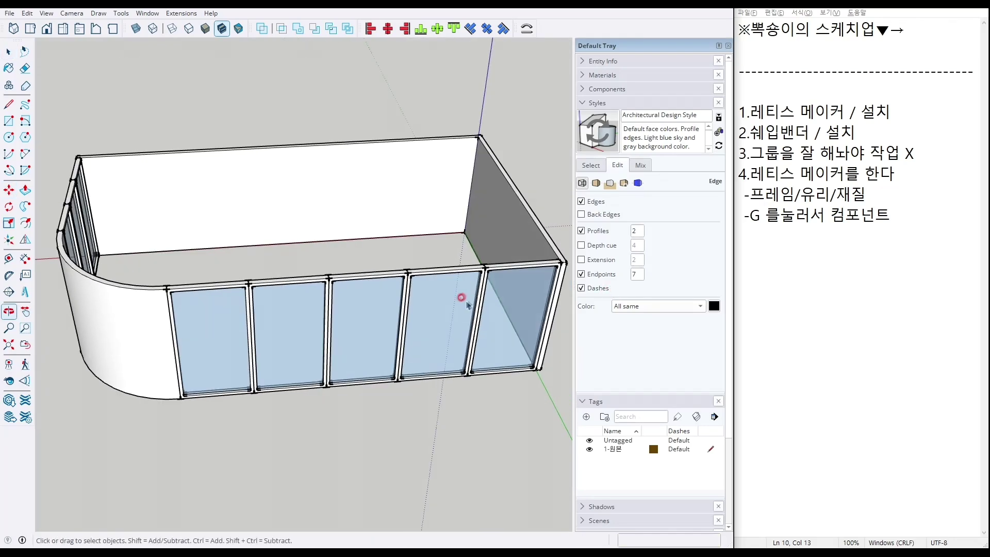
{"action": "middle_click_drag", "start_coordinate": [225, 309], "coordinate": [371, 298]}
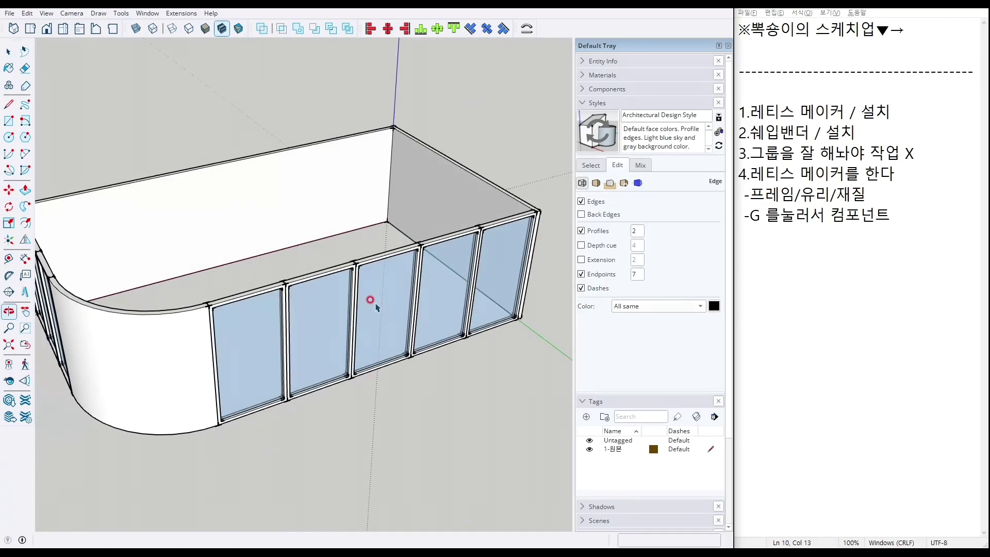
Switch to Notepad and add the note "5.M : 이동 / 컨트롤 : 복사"
{"action": "left_click", "coordinate": [953, 226]}
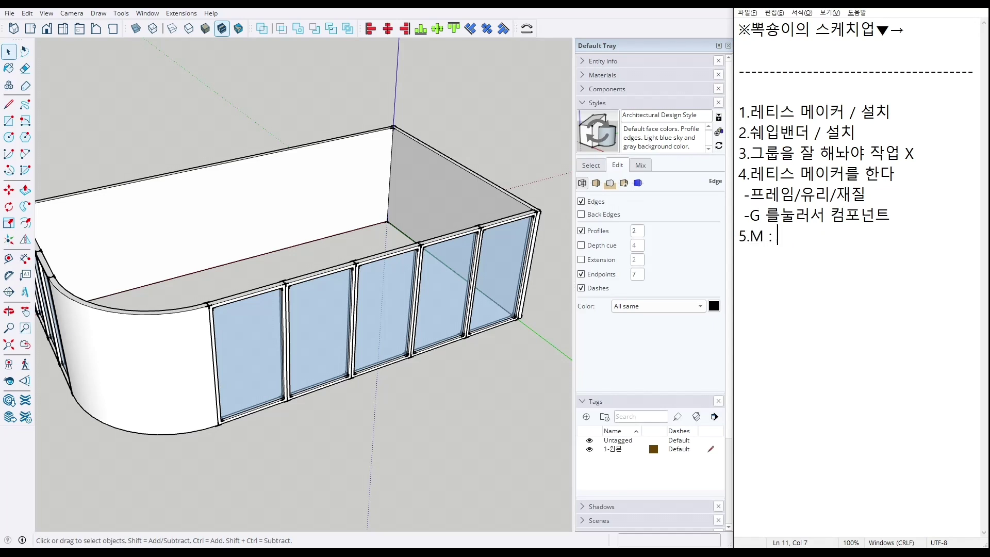
{"action": "type", "text": "이도ㅇ / 커ㄴ트롤 : 복사"}
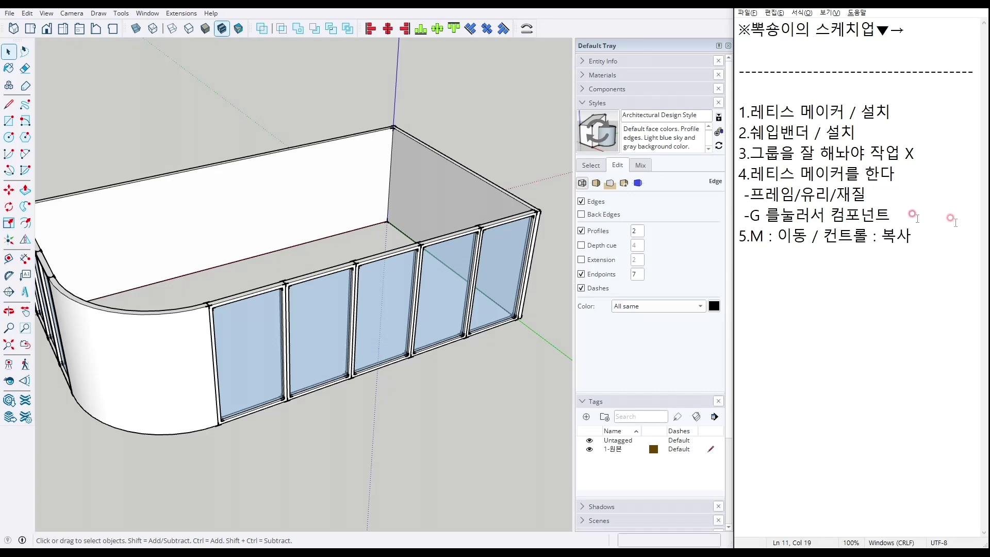
{"action": "middle_click_drag", "start_coordinate": [337, 383], "coordinate": [647, 380]}
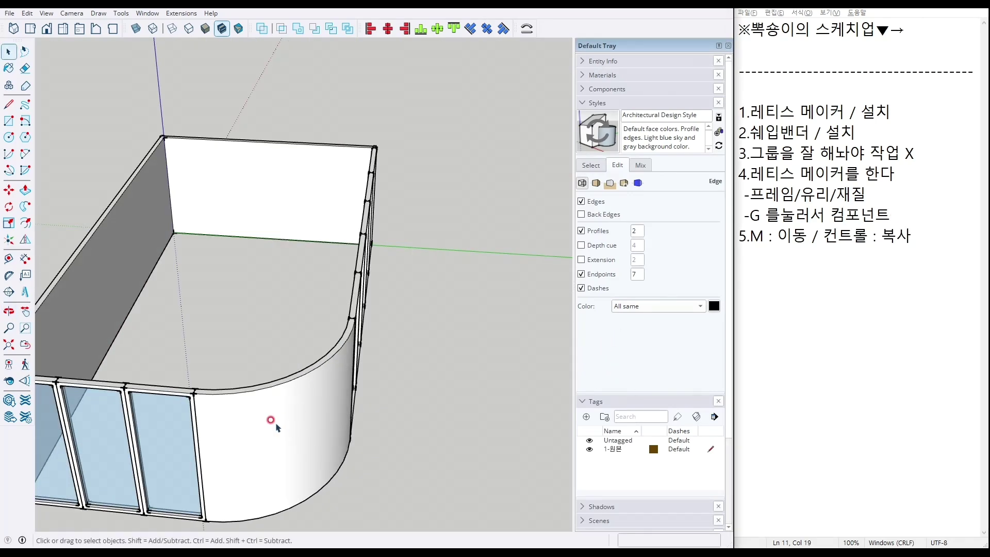
{"action": "mouse_move", "coordinate": [271, 420]}
{"action": "middle_mouse_down"}
{"action": "mouse_move", "coordinate": [271, 354]}
{"action": "mouse_move", "coordinate": [281, 473]}
{"action": "mouse_move", "coordinate": [274, 349]}
{"action": "mouse_move", "coordinate": [299, 401]}
{"action": "middle_mouse_up"}
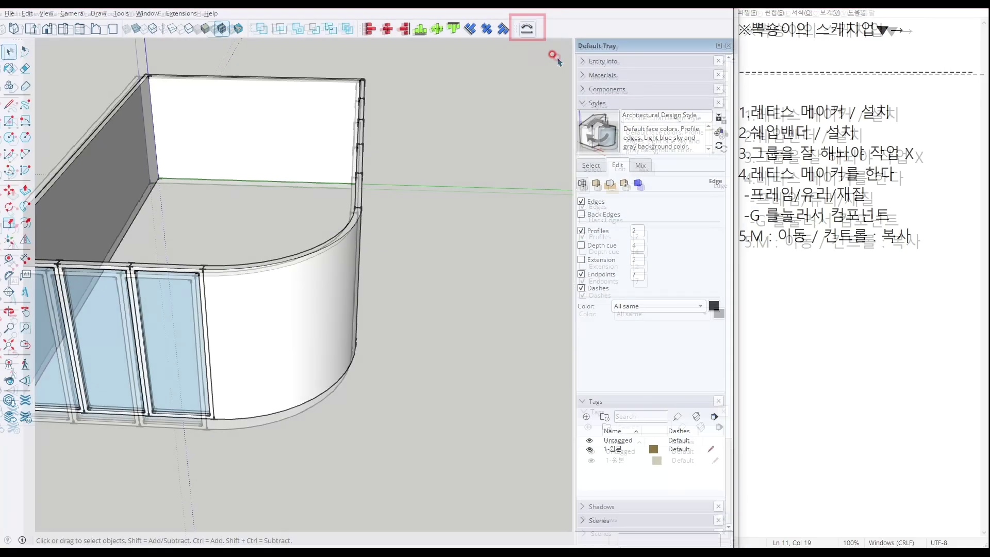
{"action": "middle_click_drag", "start_coordinate": [360, 292], "coordinate": [298, 387]}
{"action": "left_click", "coordinate": [232, 435]}
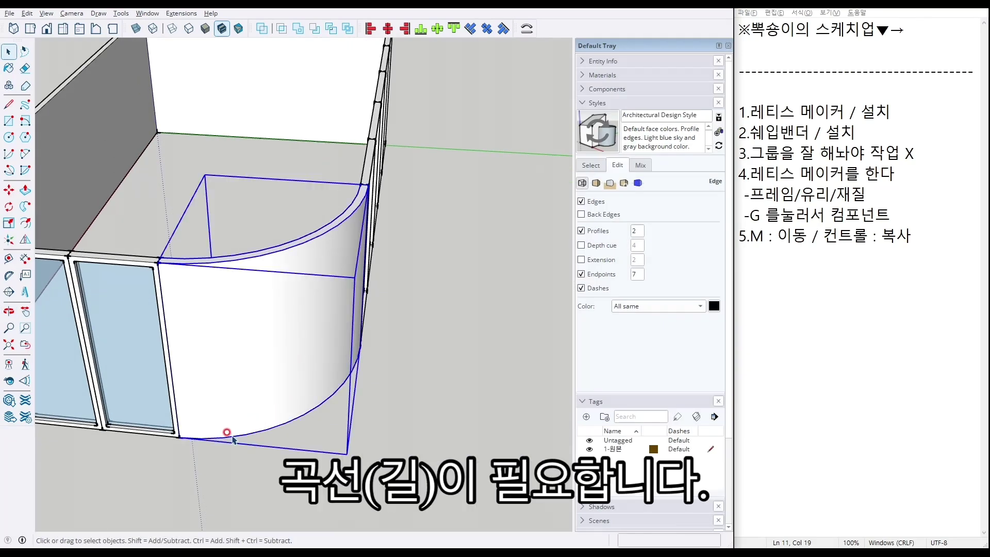
{"action": "key", "text": "m"}
{"action": "key", "text": "ctrl"}
{"action": "left_click", "coordinate": [181, 437]}
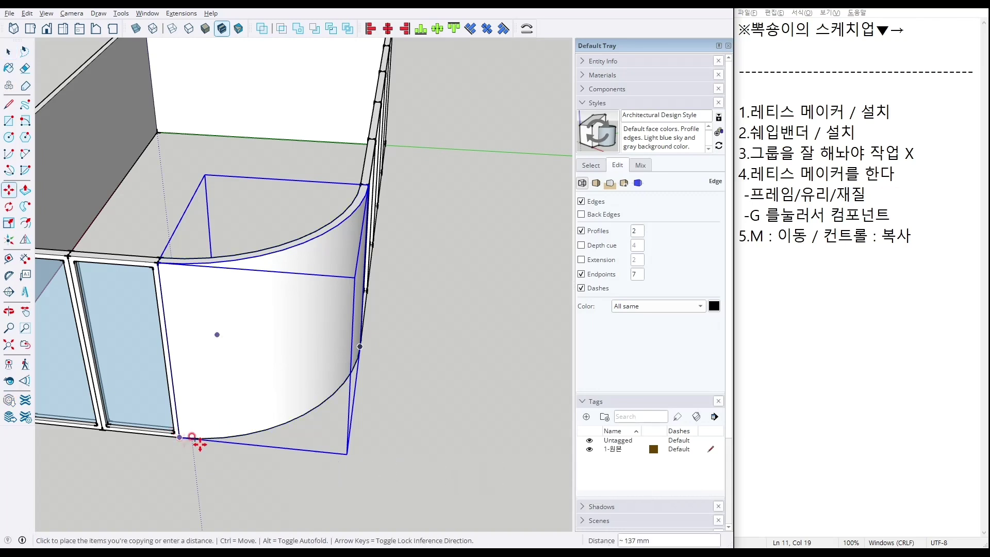
{"action": "key", "text": "Escape"}
{"action": "key", "text": "space"}
Inside the curved wall group, copy the outer bottom arc outward to a spot on the ground in front of the wall
{"action": "double_click", "coordinate": [249, 410]}
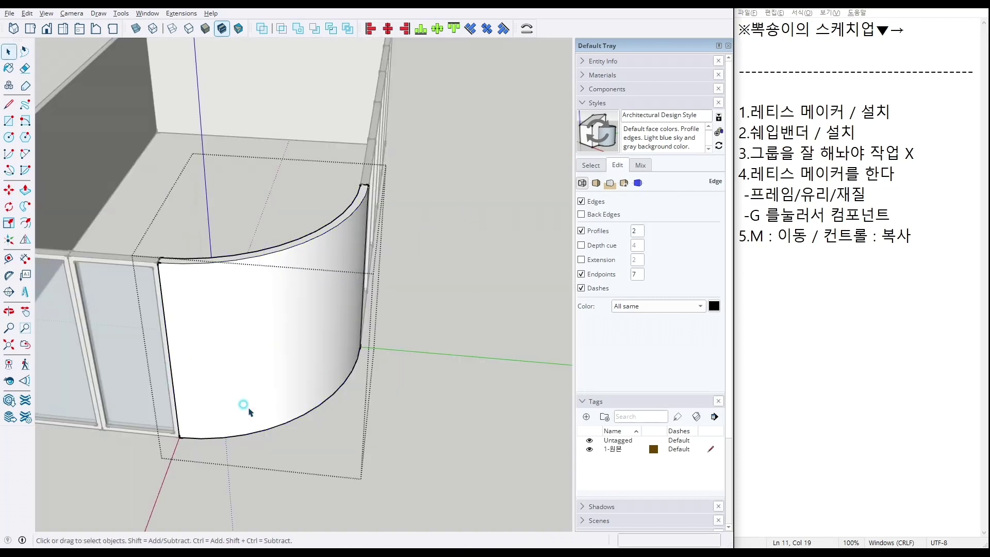
{"action": "left_click", "coordinate": [247, 433]}
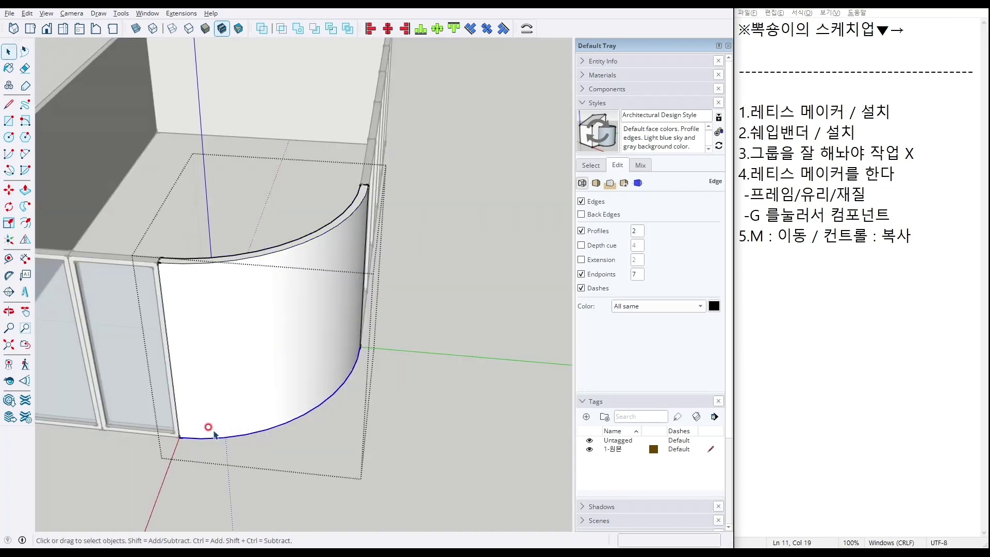
{"action": "key", "text": "m"}
{"action": "key", "text": "ctrl"}
{"action": "left_click", "coordinate": [180, 437]}
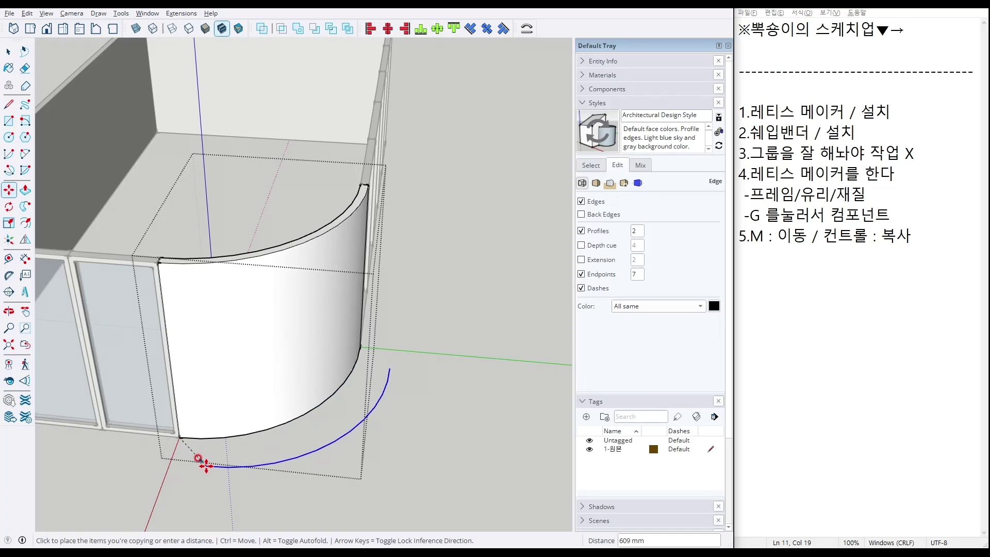
{"action": "left_click", "coordinate": [207, 471]}
{"action": "key", "text": "space"}
Delete all the curved wall's connected geometry inside the group, keeping only the copied arc
{"action": "left_click", "coordinate": [245, 405]}
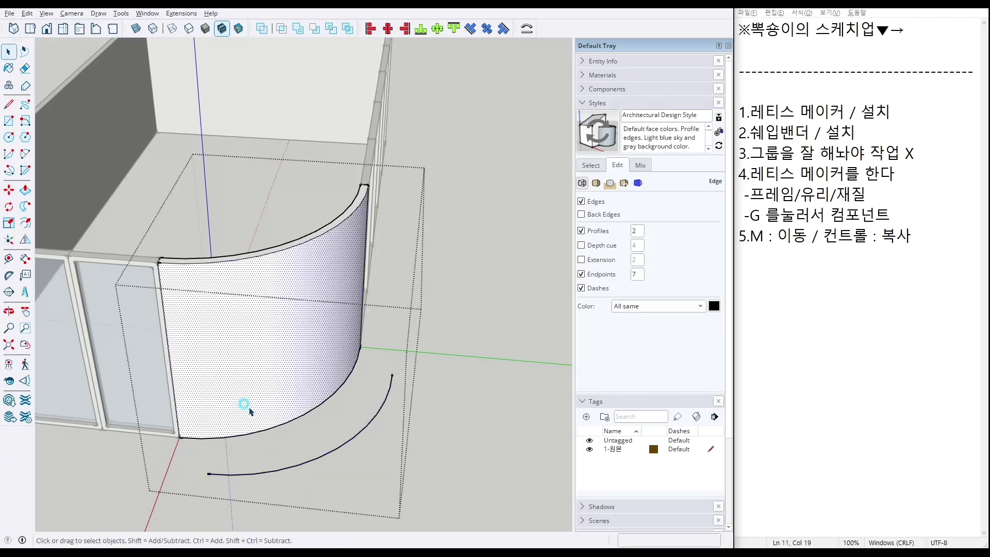
{"action": "double_click", "coordinate": [249, 408]}
{"action": "triple_click", "coordinate": [250, 408]}
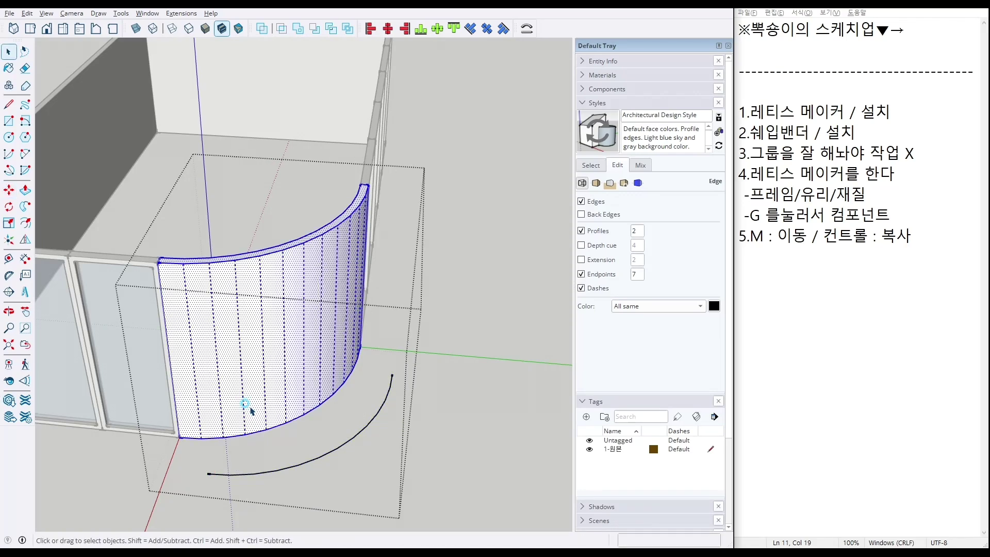
{"action": "key", "text": "Delete"}
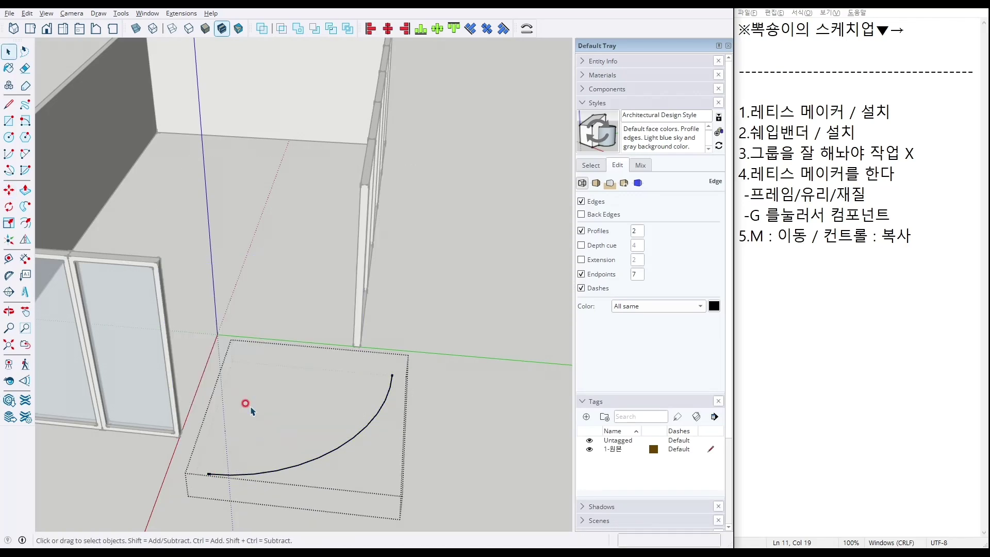
Close the arc group and move it from its endpoint onto the front window wall's outer bottom corner, bridging both walls
{"action": "left_click", "coordinate": [413, 447]}
{"action": "left_click", "coordinate": [261, 453]}
{"action": "key", "text": "m"}
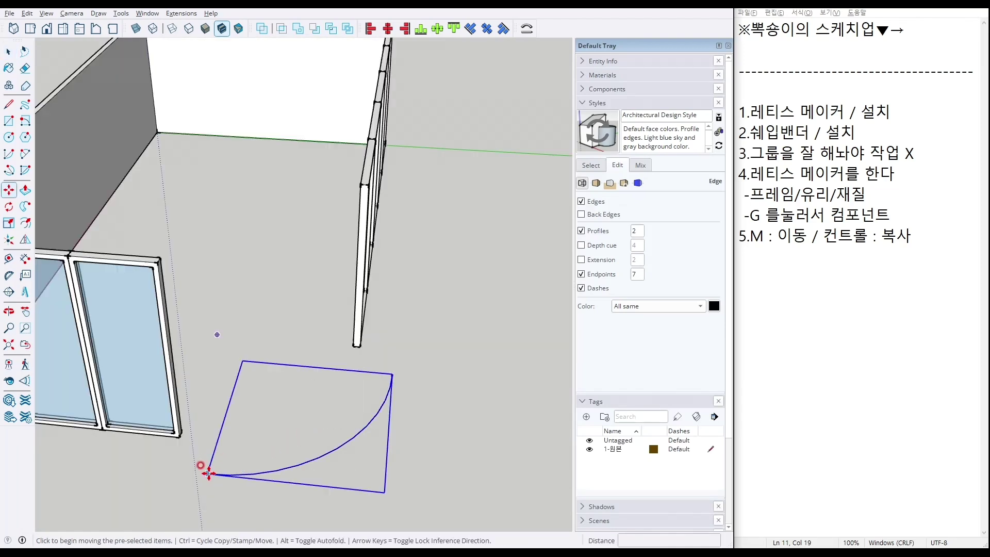
{"action": "left_click_drag", "start_coordinate": [208, 474], "coordinate": [180, 437]}
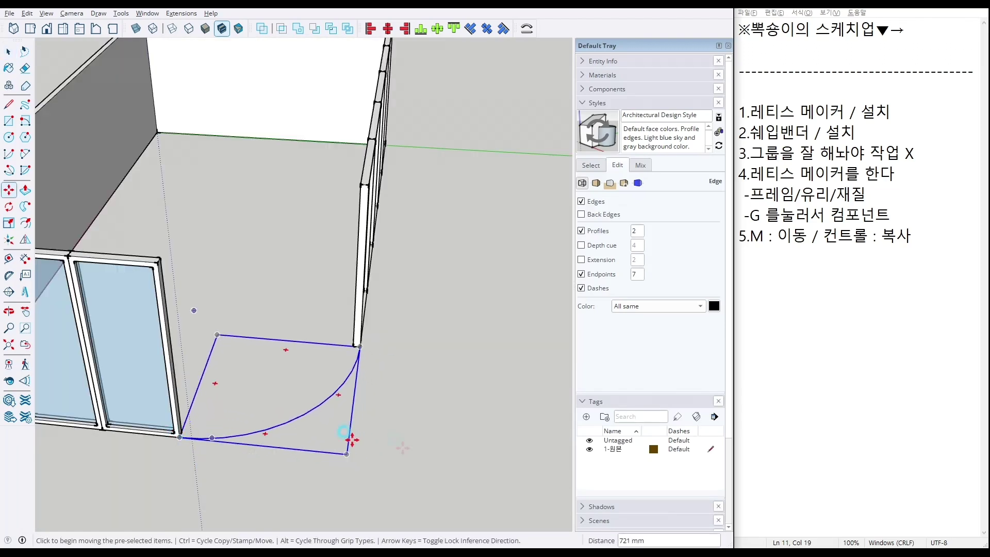
{"action": "key", "text": "space"}
{"action": "left_click", "coordinate": [492, 443]}
Examine the open curved corner and the two window walls from several angles
{"action": "scroll", "coordinate": [268, 365], "scroll_direction": "down", "scroll_amount": 5}
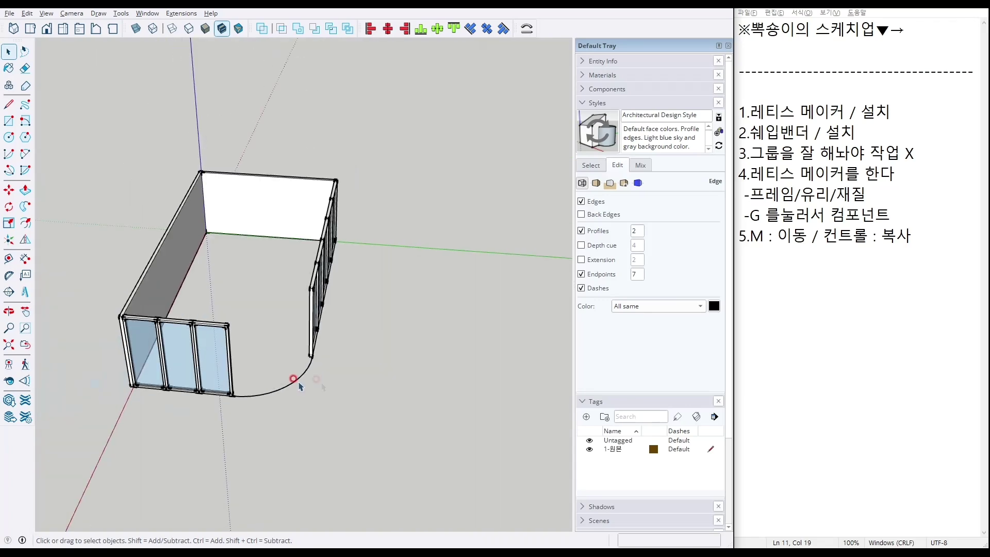
{"action": "middle_click_drag", "start_coordinate": [298, 380], "coordinate": [276, 323]}
{"action": "scroll", "coordinate": [275, 318], "scroll_direction": "up", "scroll_amount": 2}
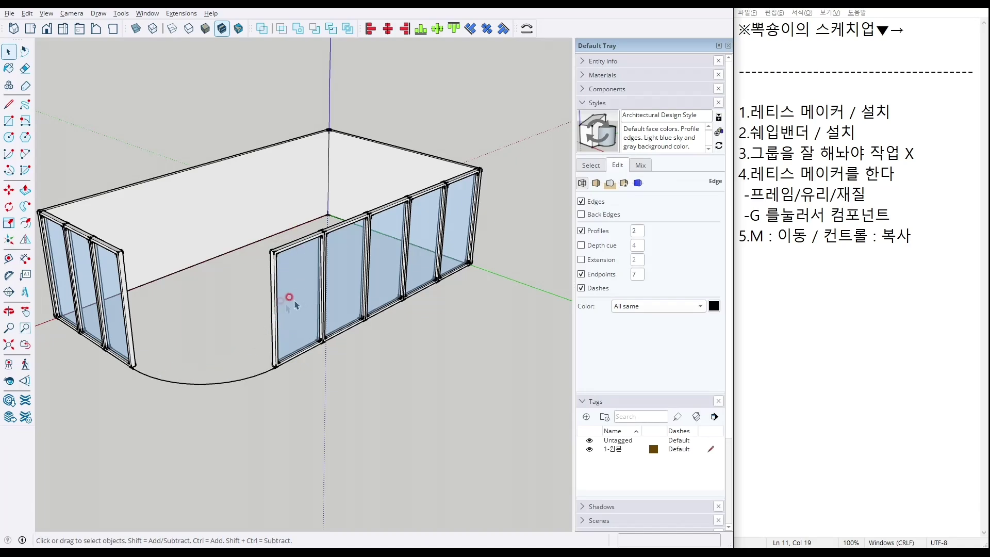
{"action": "middle_click_drag", "start_coordinate": [290, 297], "coordinate": [177, 365]}
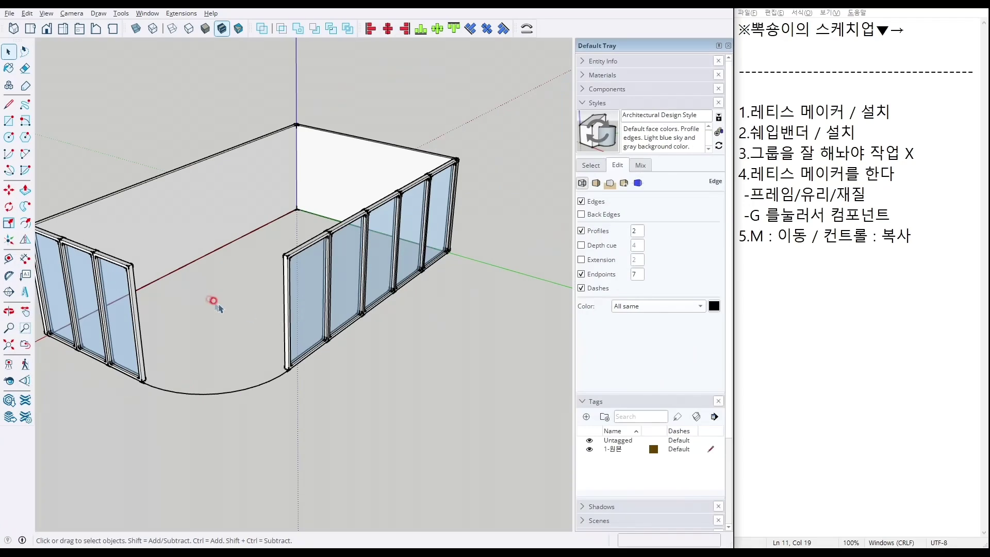
{"action": "middle_click_drag", "start_coordinate": [214, 304], "coordinate": [216, 313]}
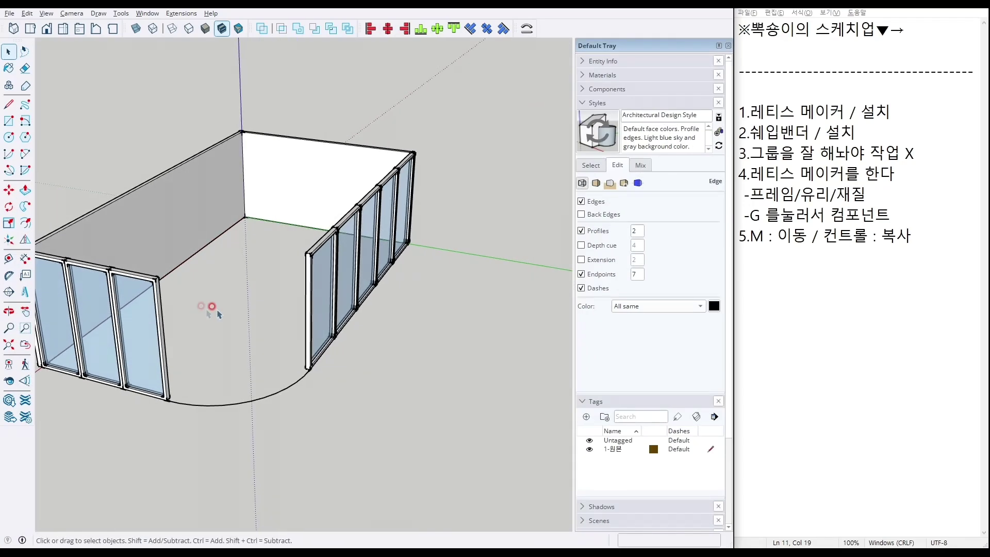
{"action": "left_click", "coordinate": [129, 314]}
{"action": "left_click", "coordinate": [365, 271]}
{"action": "scroll", "coordinate": [170, 315], "scroll_direction": "down", "scroll_amount": 2}
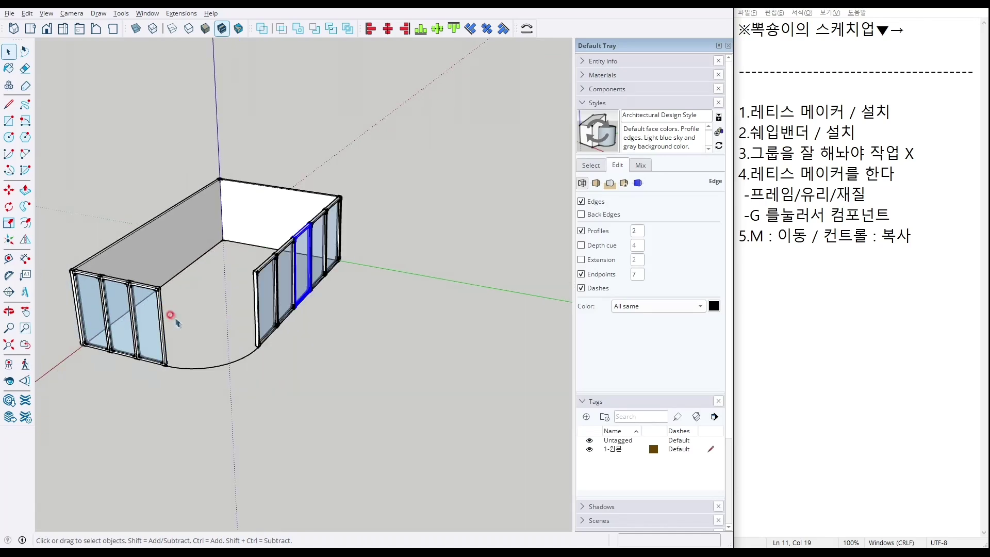
{"action": "mouse_move", "coordinate": [275, 318]}
{"action": "middle_mouse_down"}
{"action": "mouse_move", "coordinate": [101, 330]}
{"action": "mouse_move", "coordinate": [130, 326]}
{"action": "middle_mouse_up"}
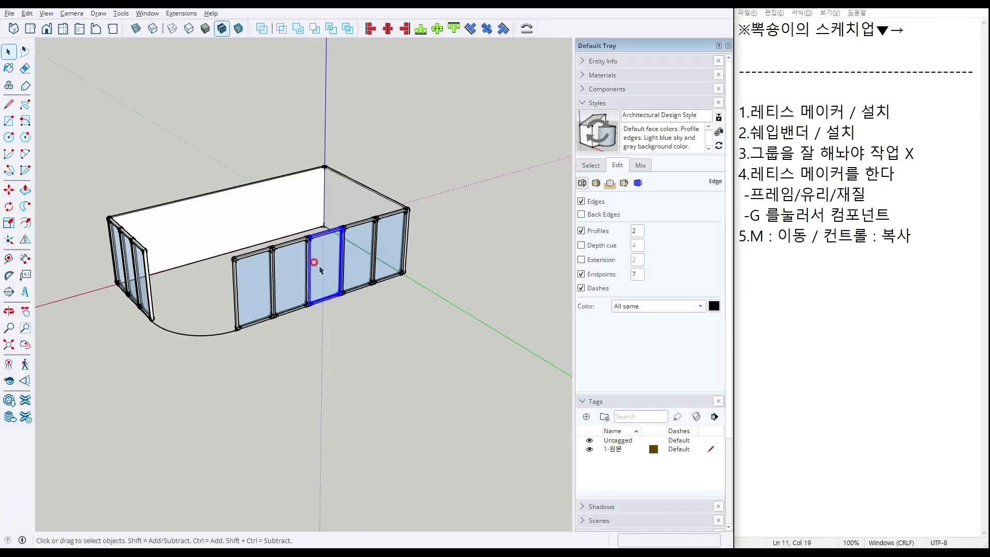
Copy the three windows nearest the curved corner from their top corner to a free spot about 2600 mm outside the long wall
{"action": "left_click_drag", "start_coordinate": [258, 247], "coordinate": [230, 264]}
{"action": "left_click", "coordinate": [252, 277]}
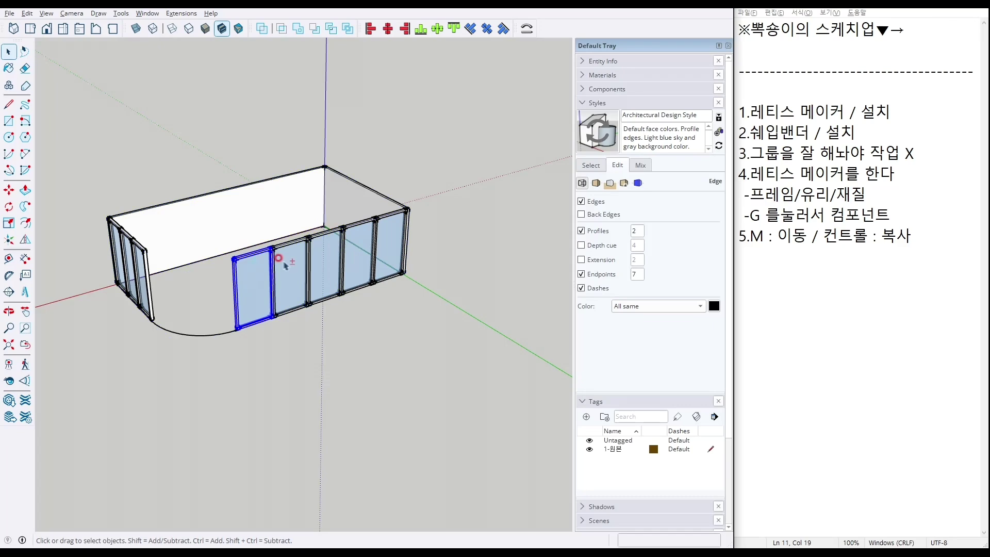
{"action": "left_click", "coordinate": [291, 271], "text": "shift"}
{"action": "left_click", "coordinate": [325, 260], "text": "shift"}
{"action": "middle_click_drag", "start_coordinate": [243, 258], "coordinate": [252, 282]}
{"action": "key", "text": "m"}
{"action": "scroll", "coordinate": [247, 279], "scroll_direction": "up", "scroll_amount": 3}
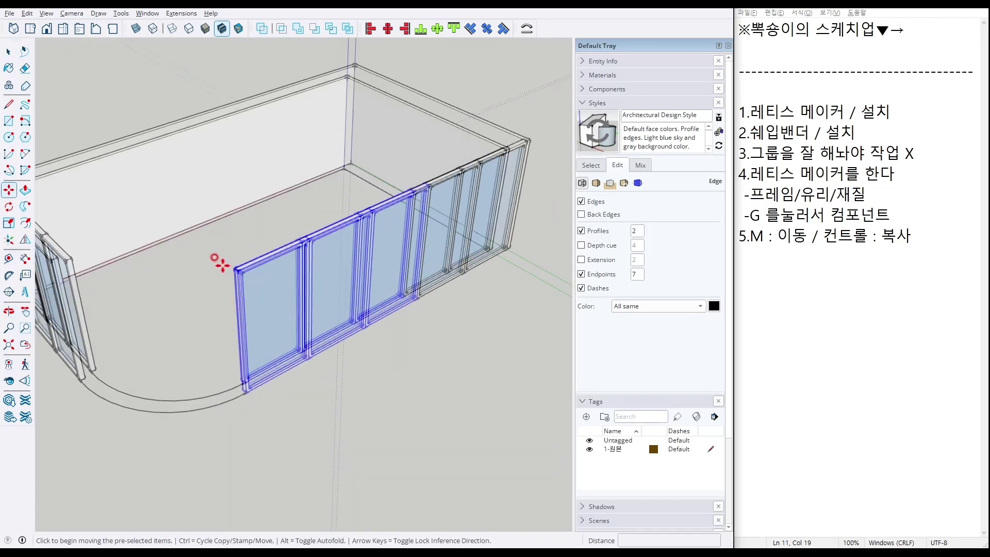
{"action": "left_click", "coordinate": [237, 268]}
{"action": "key", "text": "ctrl"}
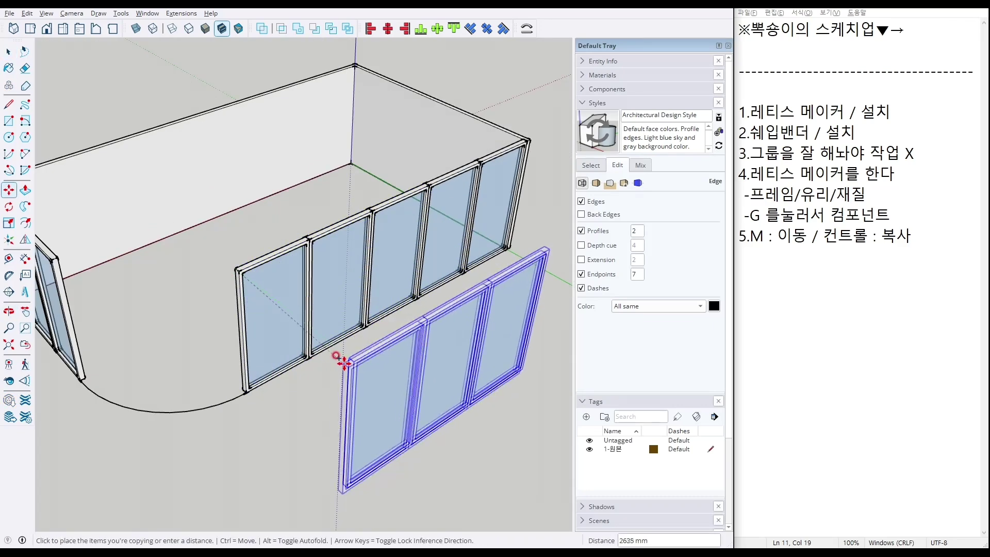
{"action": "left_click", "coordinate": [348, 355]}
{"action": "scroll", "coordinate": [350, 356], "scroll_direction": "down", "scroll_amount": 2}
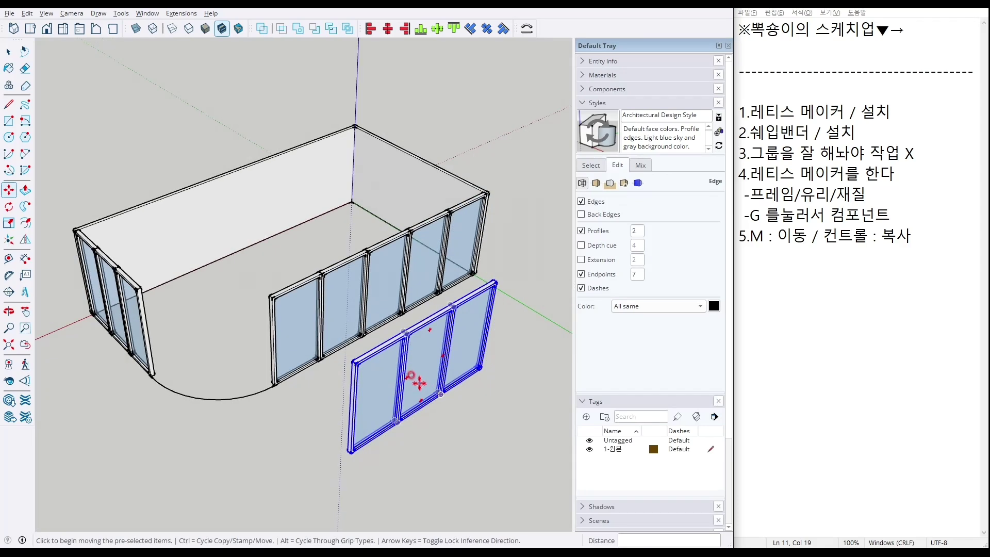
Combine the three copied windows into a single group
{"action": "right_click", "coordinate": [416, 379]}
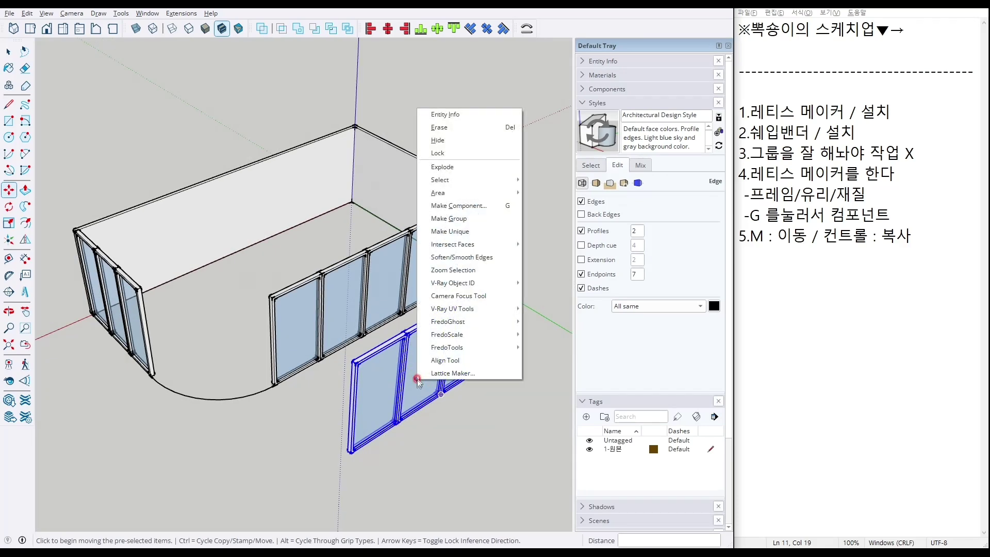
{"action": "left_click", "coordinate": [461, 219]}
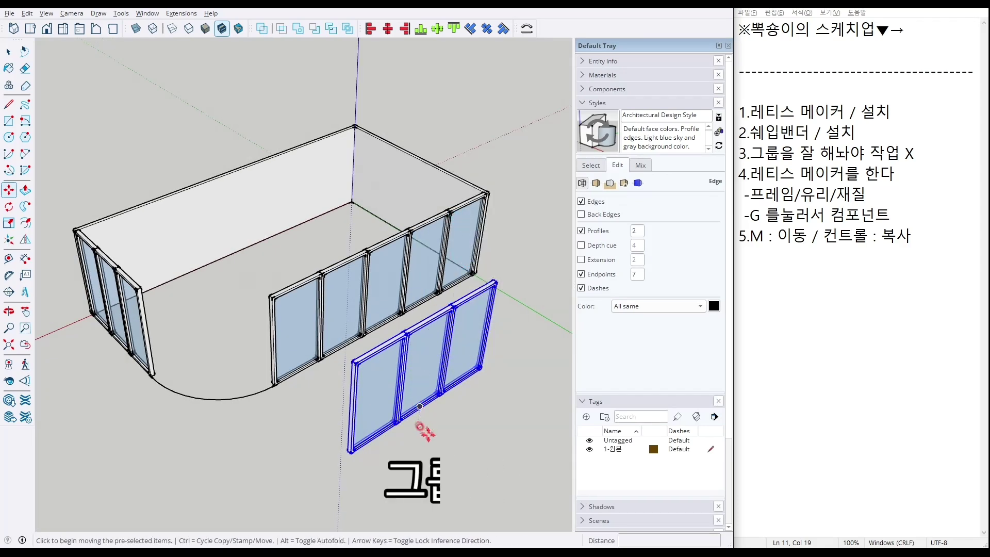
{"action": "key", "text": "space"}
{"action": "left_click", "coordinate": [397, 435]}
Switch to Notepad and add the notes "6.쉐입밴더" and "-물체 / 물체의 선 / 대상 곡선"
{"action": "middle_click_drag", "start_coordinate": [400, 439], "coordinate": [641, 393]}
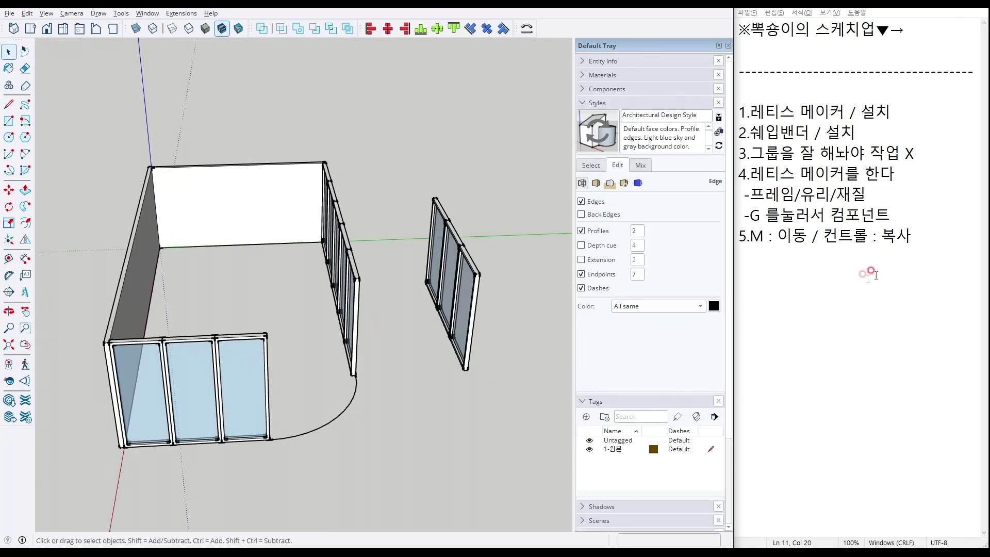
{"action": "left_click", "coordinate": [933, 255]}
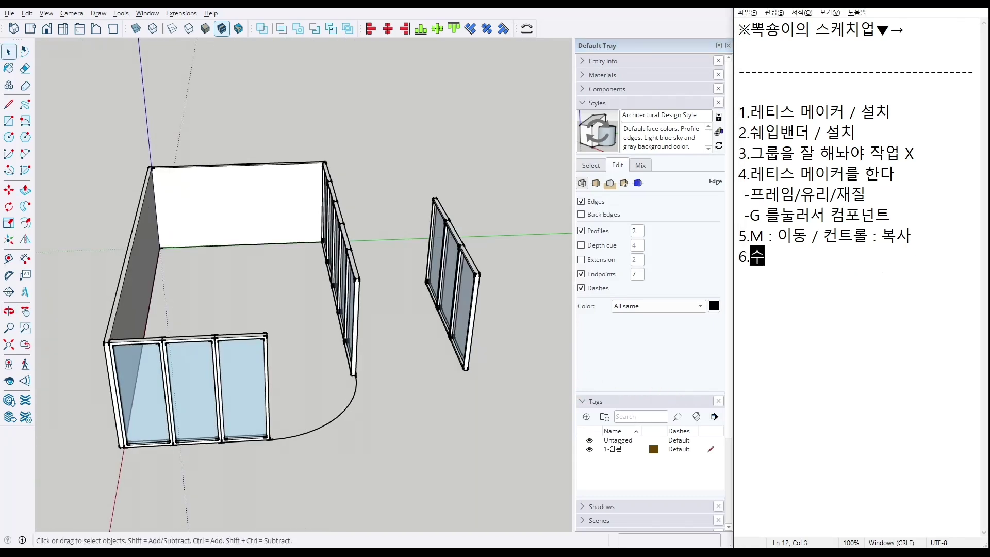
{"action": "type", "text": "입밴더"}
{"action": "key", "text": "Return"}
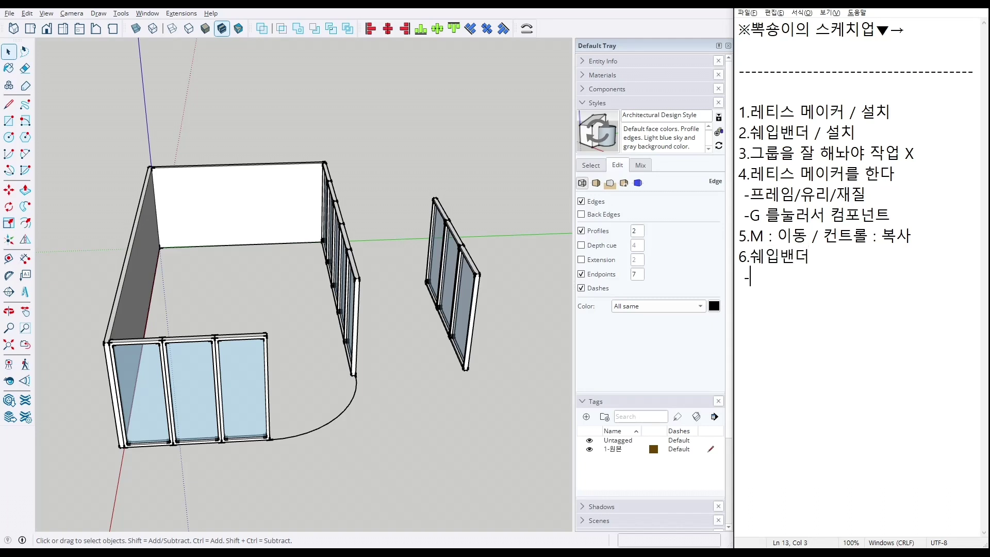
{"action": "type", "text": "-물체 / 물첸"}
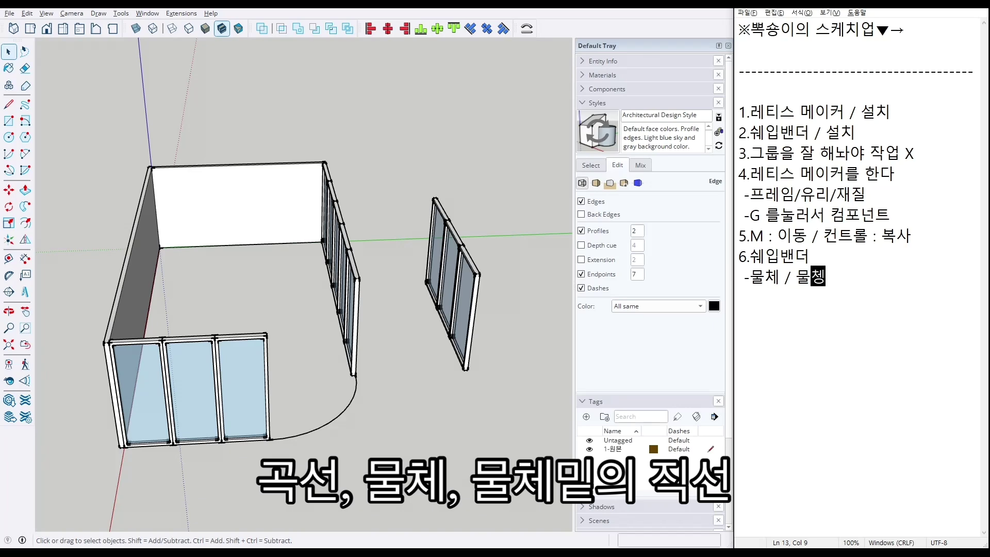
{"action": "type", "text": "의 선 / "}
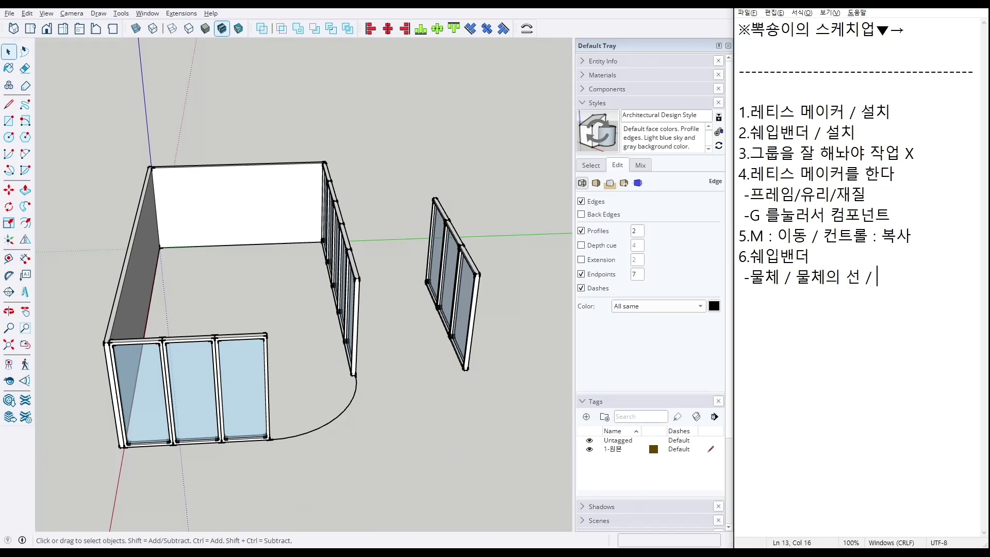
{"action": "type", "text": "대사 곡선"}
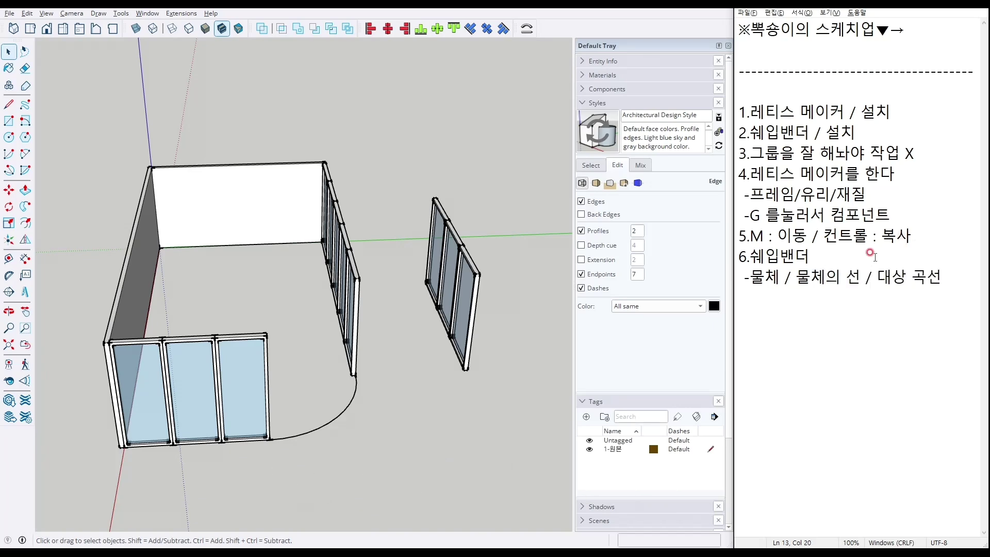
In SketchUp, draw a straight line along the full bottom edge of the copied window group, corner to corner
{"action": "middle_click_drag", "start_coordinate": [496, 313], "coordinate": [435, 309]}
{"action": "scroll", "coordinate": [434, 308], "scroll_direction": "up", "scroll_amount": 6}
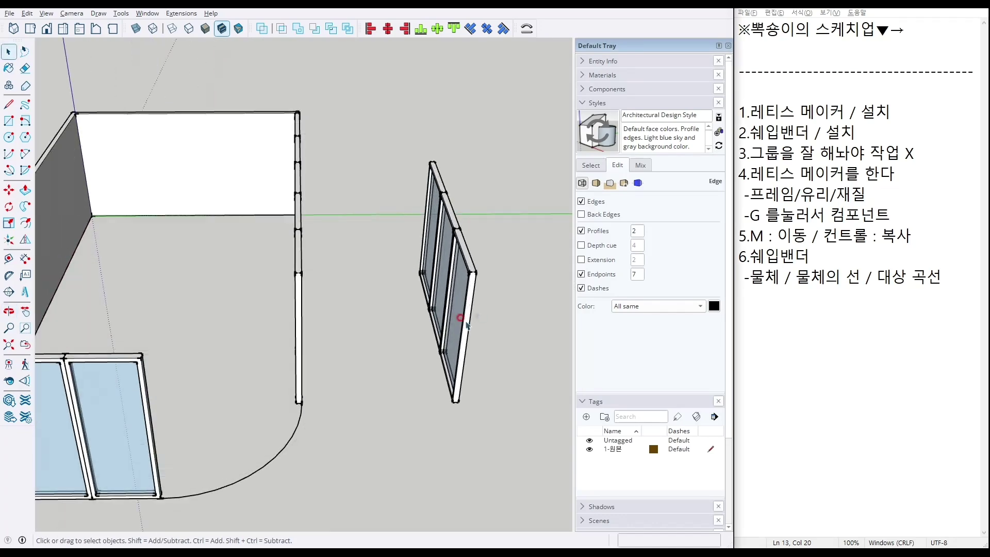
{"action": "key", "text": "l"}
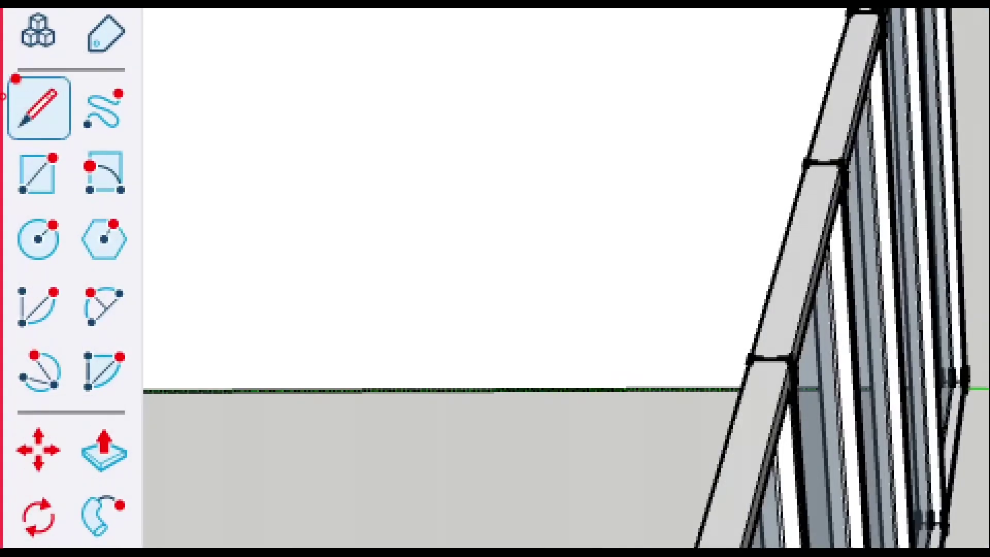
{"action": "left_click_drag", "start_coordinate": [6, 74], "coordinate": [128, 151]}
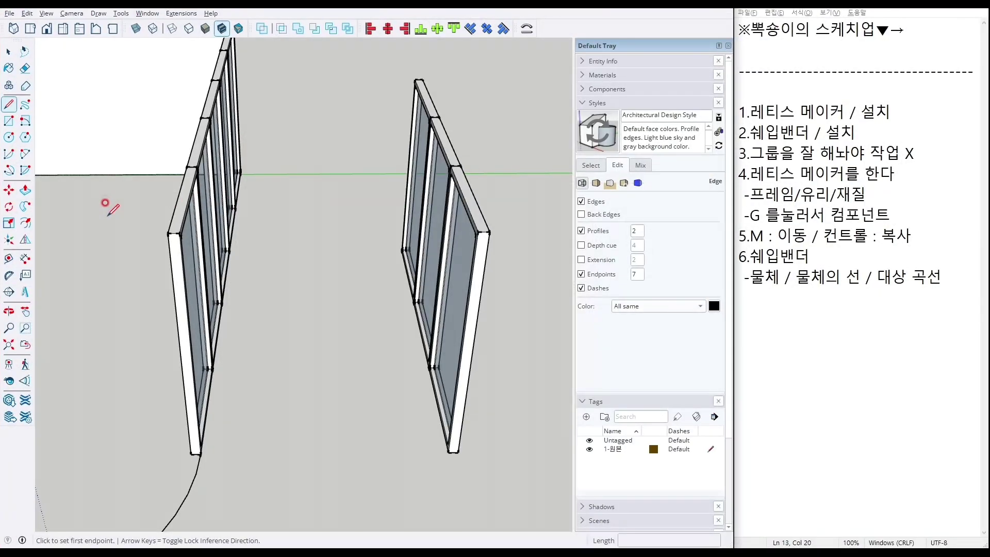
{"action": "mouse_move", "coordinate": [402, 321]}
{"action": "middle_mouse_down"}
{"action": "mouse_move", "coordinate": [426, 342]}
{"action": "mouse_move", "coordinate": [400, 268]}
{"action": "middle_mouse_up"}
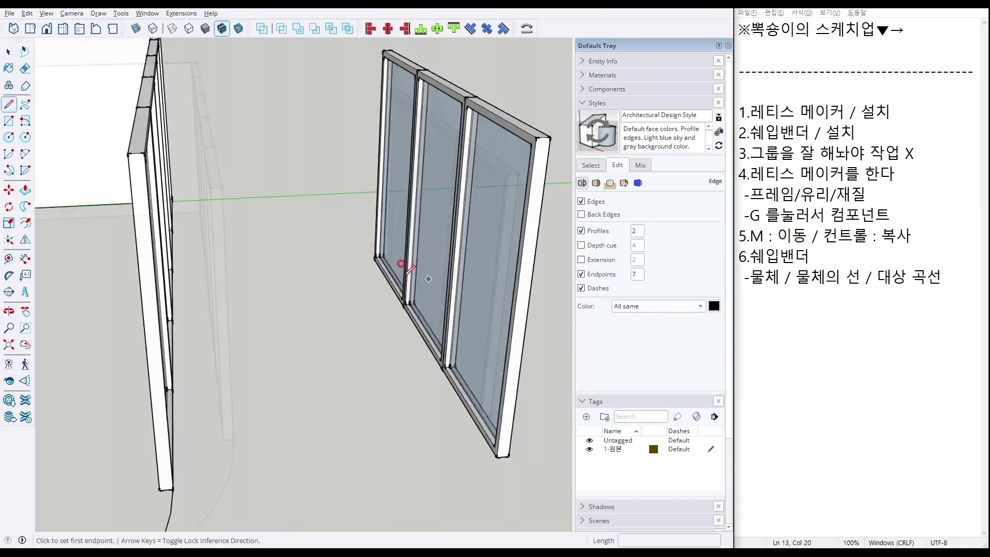
{"action": "scroll", "coordinate": [360, 243], "scroll_direction": "up", "scroll_amount": 5}
{"action": "left_click", "coordinate": [372, 236]}
{"action": "scroll", "coordinate": [367, 215], "scroll_direction": "down", "scroll_amount": 5}
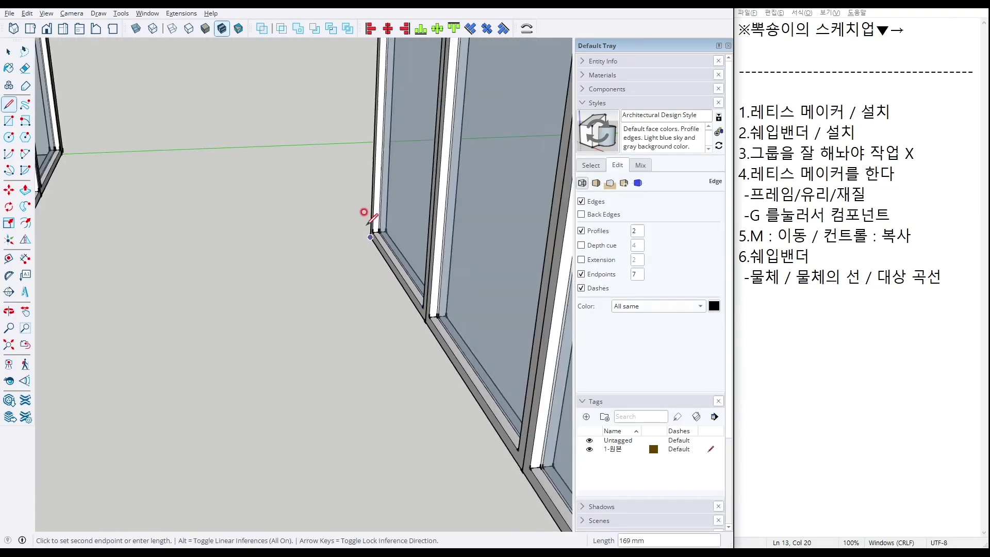
{"action": "left_click", "coordinate": [535, 488]}
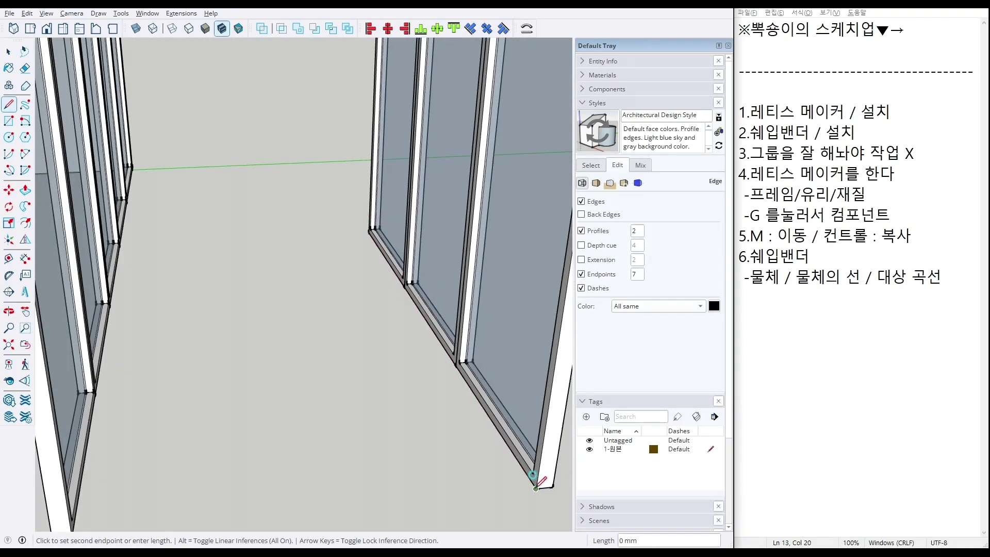
{"action": "key", "text": "space"}
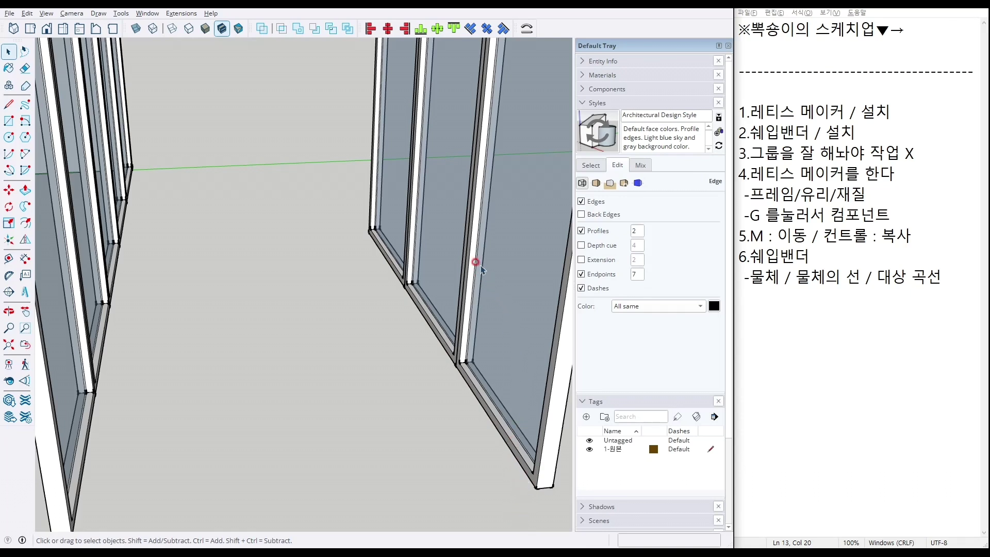
Try to bend the copied window group with Shape Bender, using its bottom line and the grouped corner arc
{"action": "left_click", "coordinate": [393, 189]}
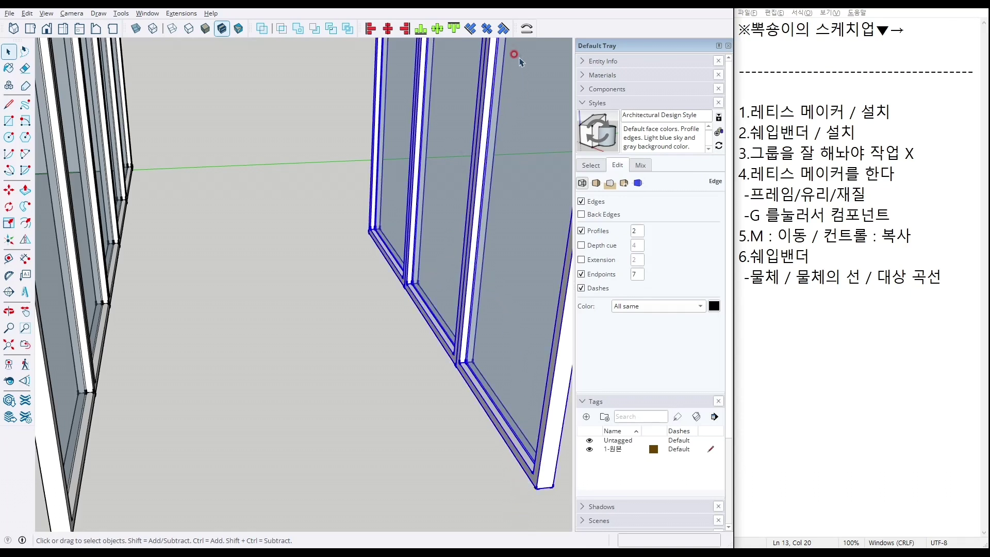
{"action": "left_click", "coordinate": [526, 29]}
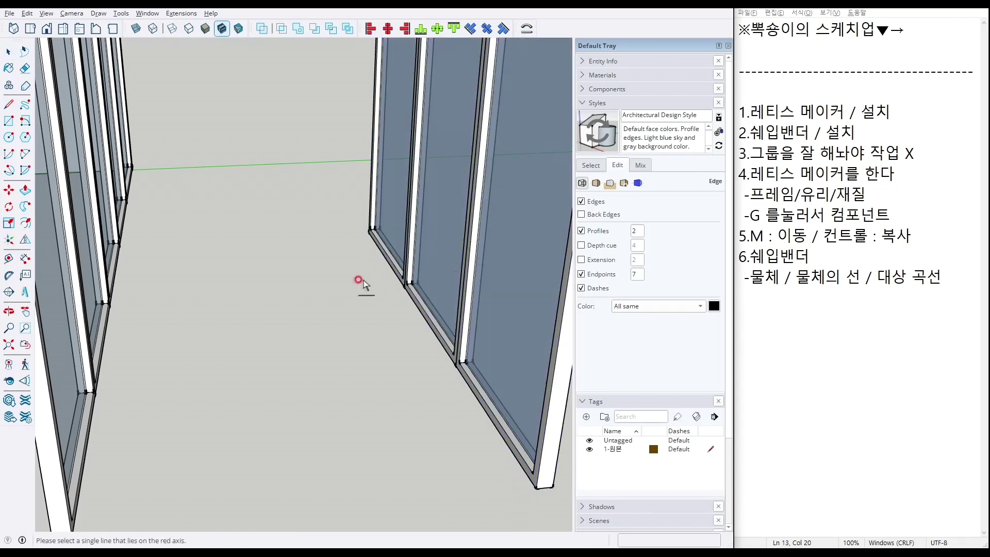
{"action": "left_click", "coordinate": [479, 410]}
{"action": "scroll", "coordinate": [471, 409], "scroll_direction": "down", "scroll_amount": 5}
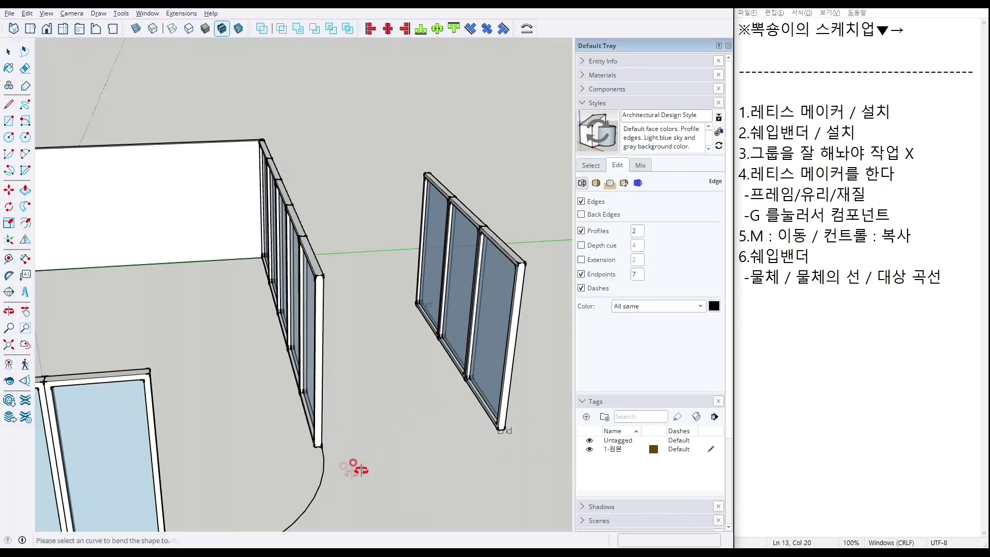
{"action": "middle_click_drag", "start_coordinate": [353, 464], "coordinate": [250, 482]}
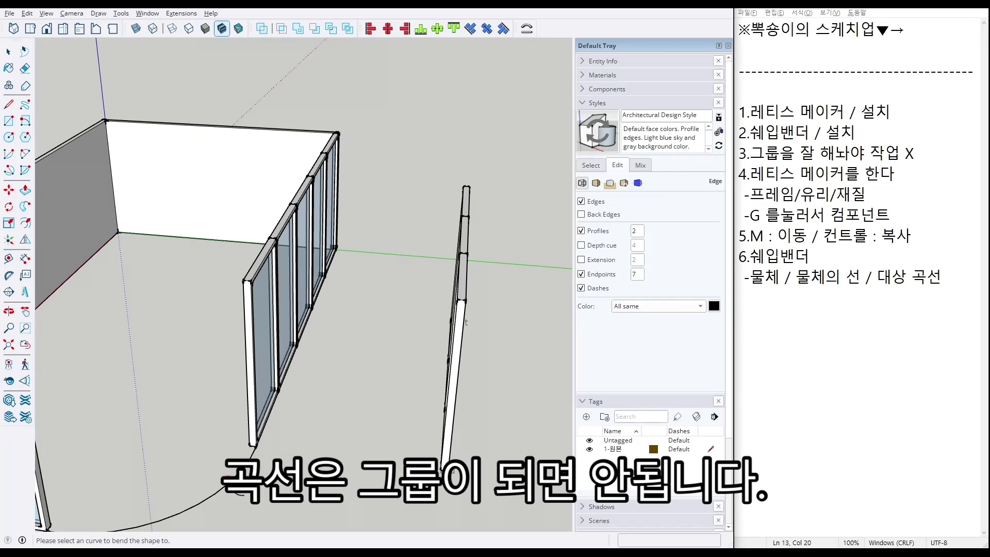
{"action": "left_click", "coordinate": [270, 460]}
{"action": "middle_click_drag", "start_coordinate": [269, 460], "coordinate": [252, 436]}
{"action": "key", "text": "space"}
Explode the corner arc's group into a loose curve
{"action": "left_click", "coordinate": [237, 416]}
{"action": "right_click", "coordinate": [243, 421]}
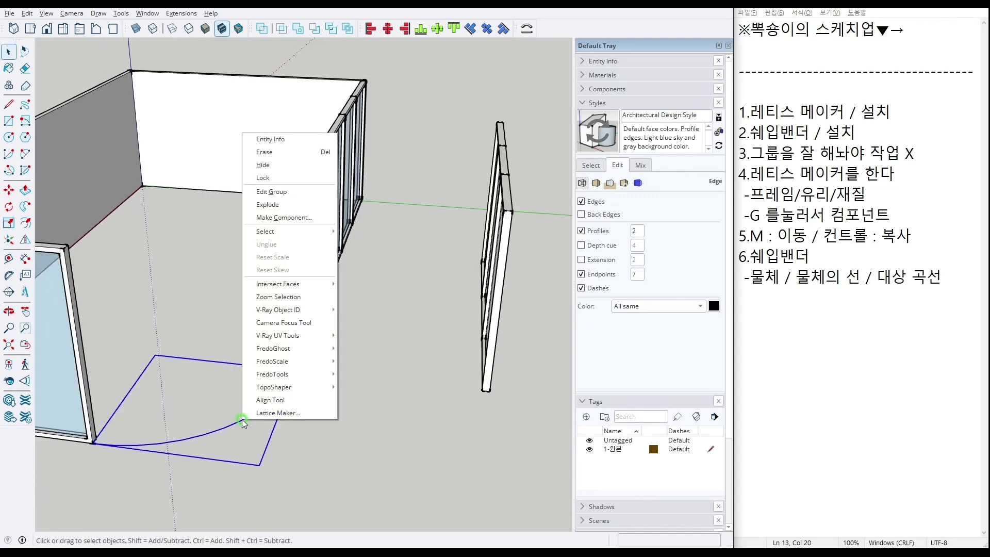
{"action": "left_click", "coordinate": [280, 205]}
Apply Shape Bender to the copied window group, using its bottom line as the reference and the loose corner arc as the target curve
{"action": "middle_click_drag", "start_coordinate": [402, 319], "coordinate": [509, 325]}
{"action": "left_click", "coordinate": [472, 326]}
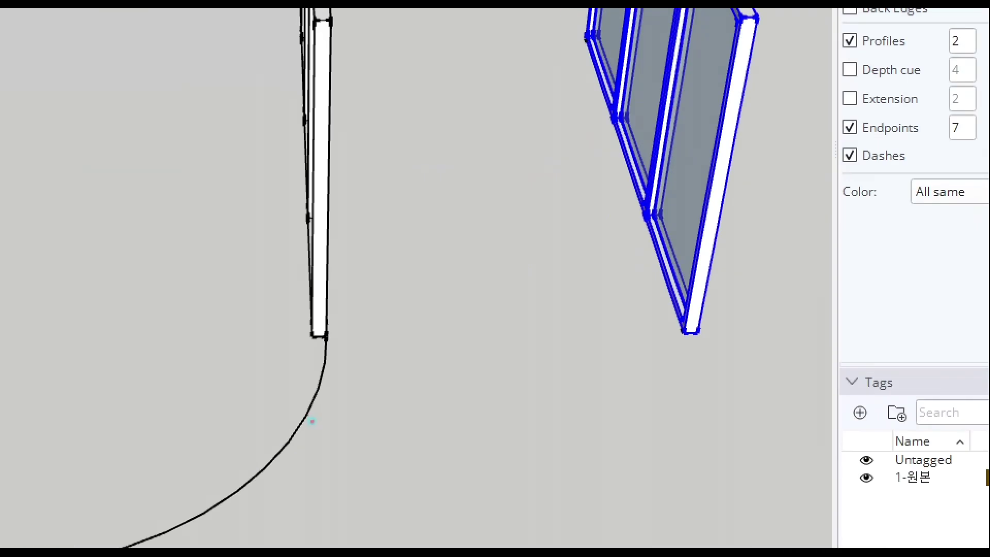
{"action": "left_click_drag", "start_coordinate": [320, 414], "coordinate": [298, 438]}
{"action": "left_click_drag", "start_coordinate": [289, 415], "coordinate": [334, 448]}
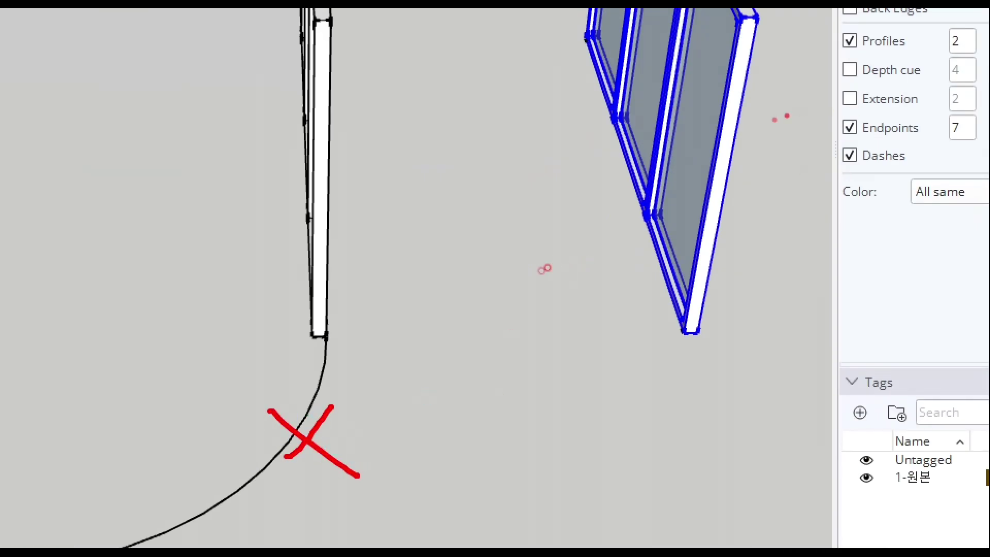
{"action": "left_click_drag", "start_coordinate": [769, 122], "coordinate": [737, 163]}
{"action": "key", "text": "Escape"}
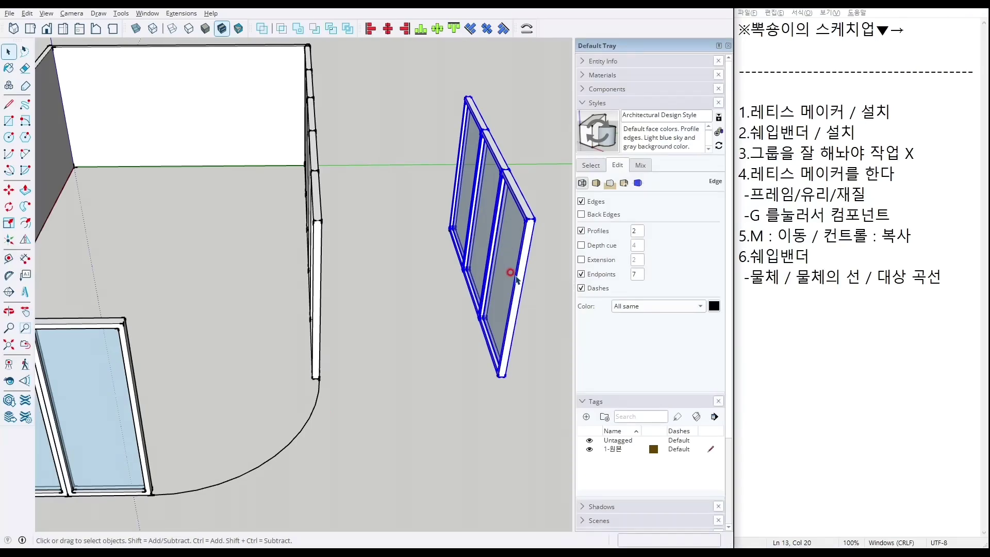
{"action": "left_click", "coordinate": [527, 28]}
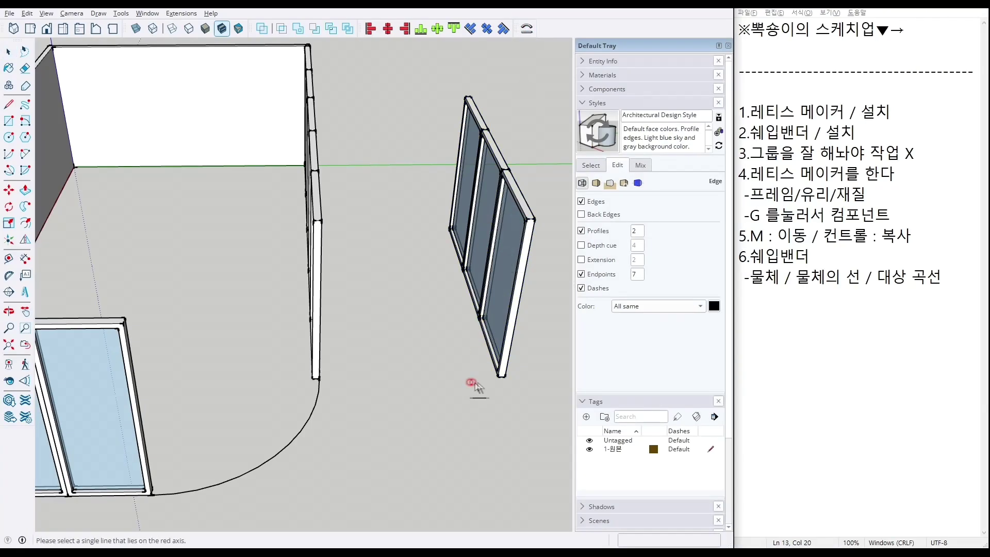
{"action": "middle_click_drag", "start_coordinate": [495, 370], "coordinate": [502, 334]}
{"action": "scroll", "coordinate": [502, 334], "scroll_direction": "up", "scroll_amount": 1}
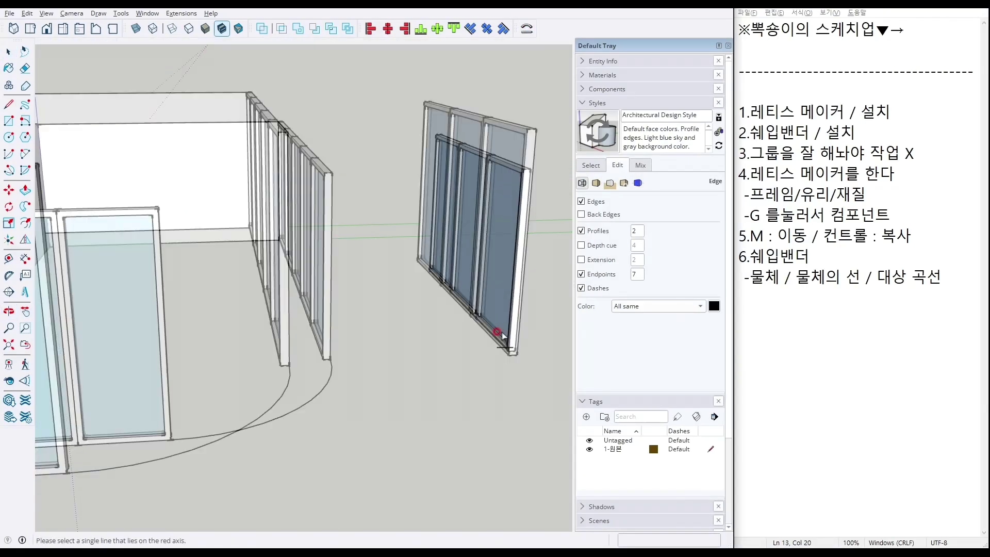
{"action": "scroll", "coordinate": [501, 335], "scroll_direction": "up", "scroll_amount": 2}
{"action": "left_click", "coordinate": [496, 361]}
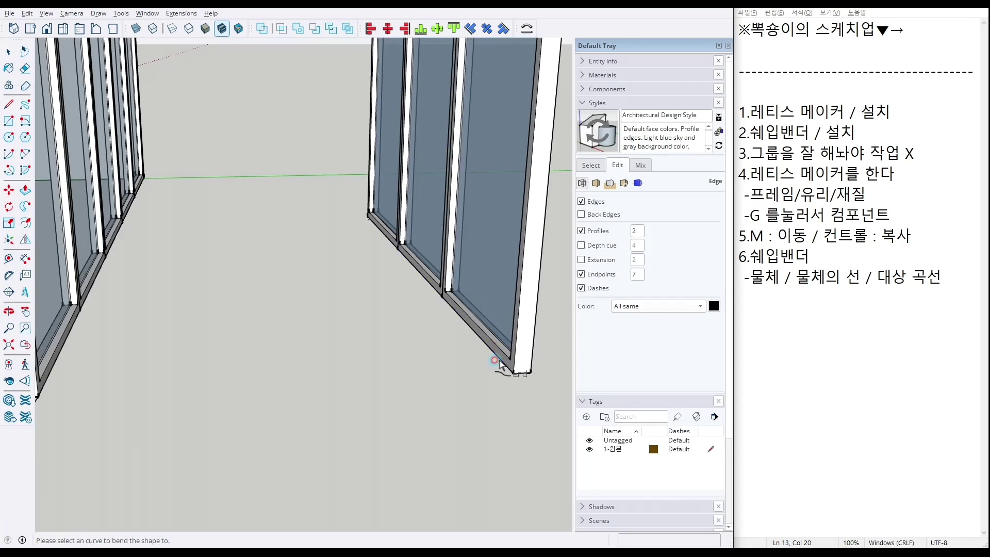
{"action": "scroll", "coordinate": [500, 364], "scroll_direction": "down", "scroll_amount": 4}
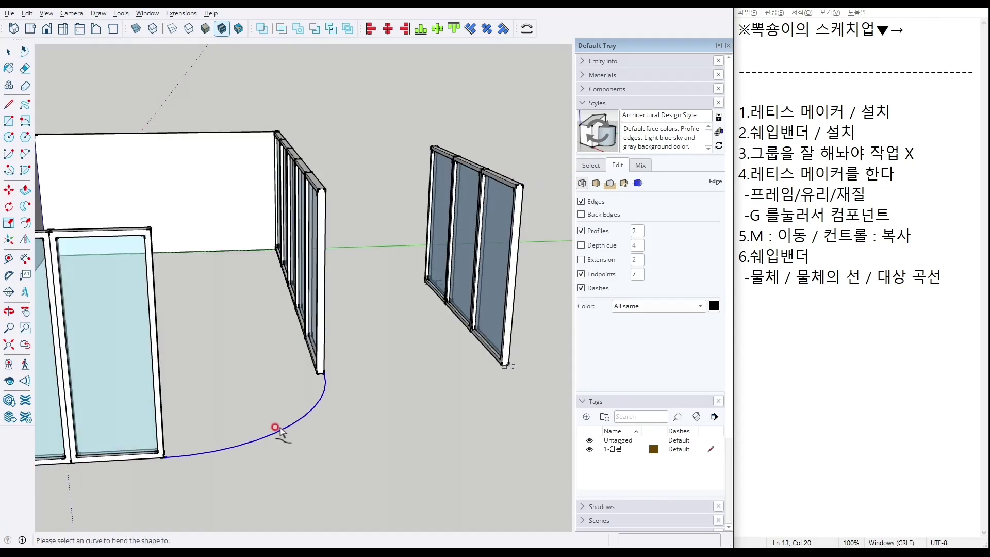
{"action": "left_click", "coordinate": [276, 429]}
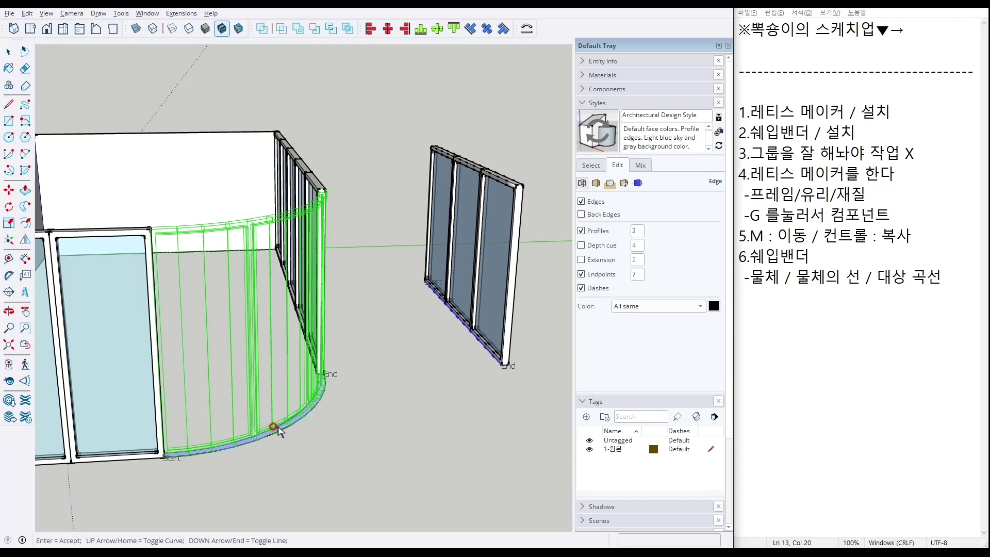
Toggle the curve and line directions until the bent preview fits between the two straight glazed walls, and accept the bend
{"action": "middle_click_drag", "start_coordinate": [277, 429], "coordinate": [212, 444]}
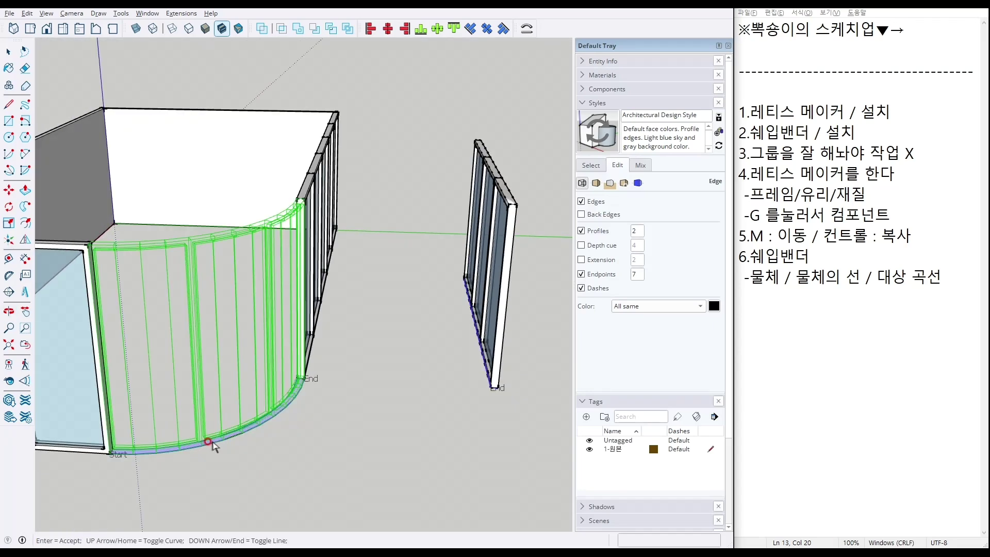
{"action": "key", "text": "Up"}
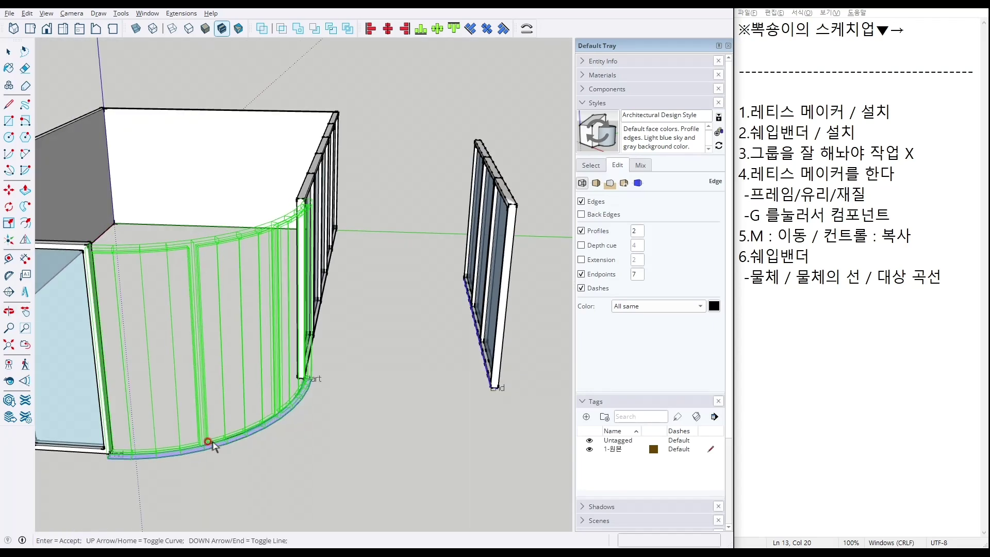
{"action": "key", "text": "Up"}
{"action": "key", "text": "Down"}
{"action": "key", "text": "Down"}
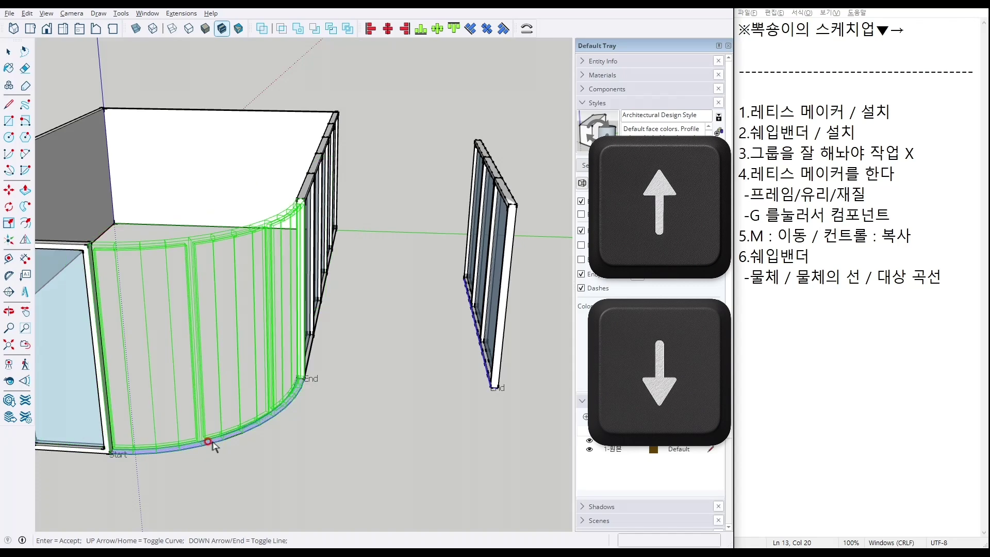
{"action": "key", "text": "Down"}
{"action": "key", "text": "Up"}
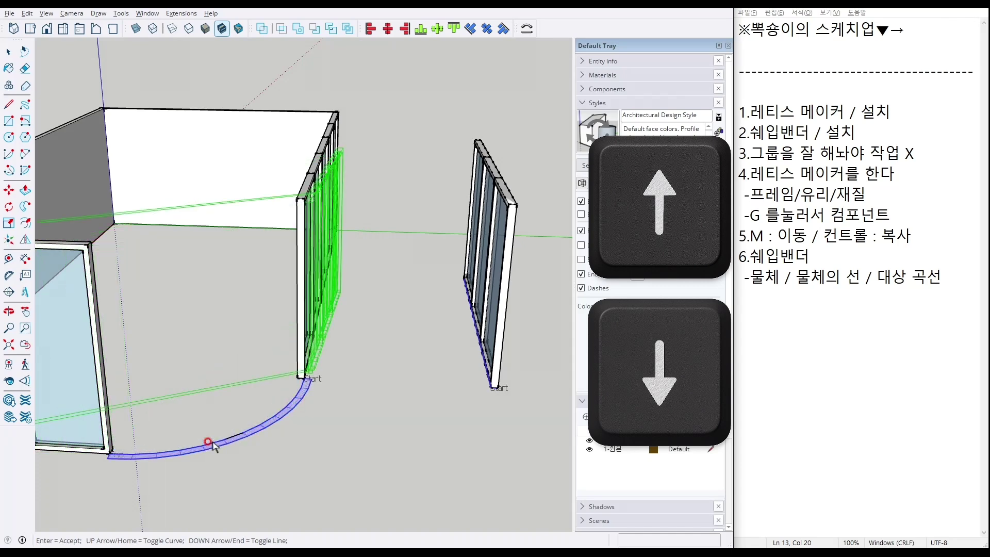
{"action": "key", "text": "Up"}
{"action": "key", "text": "Down"}
{"action": "key", "text": "Up"}
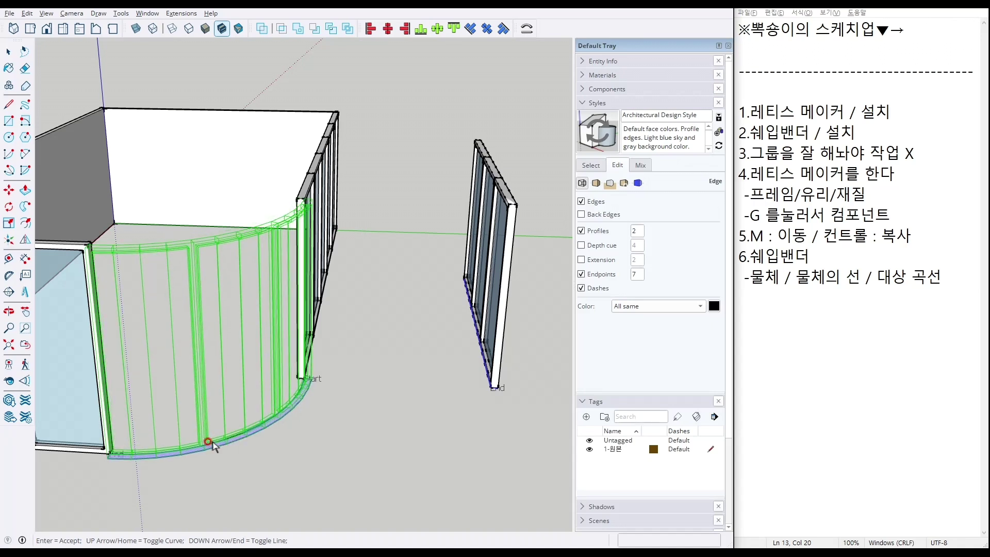
{"action": "key", "text": "Down"}
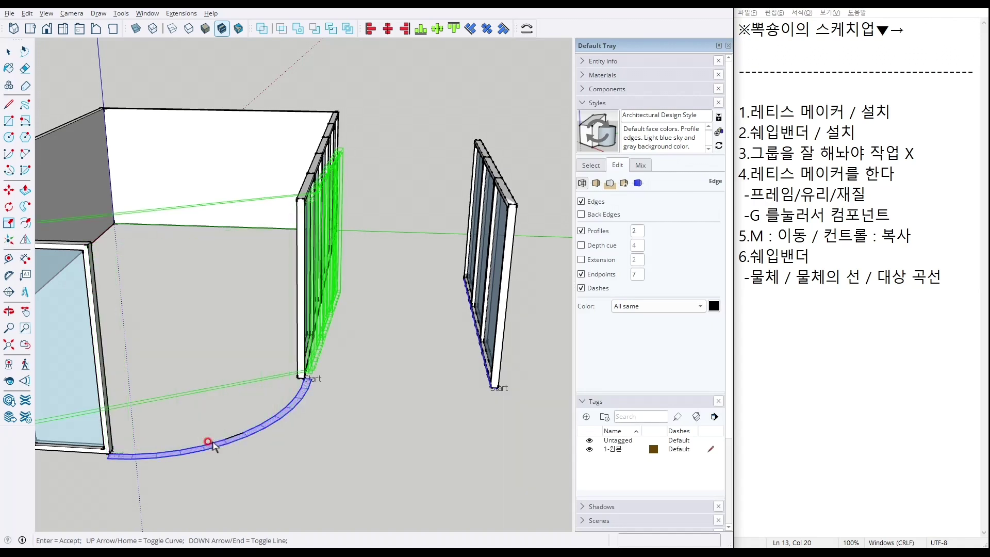
{"action": "key", "text": "Up"}
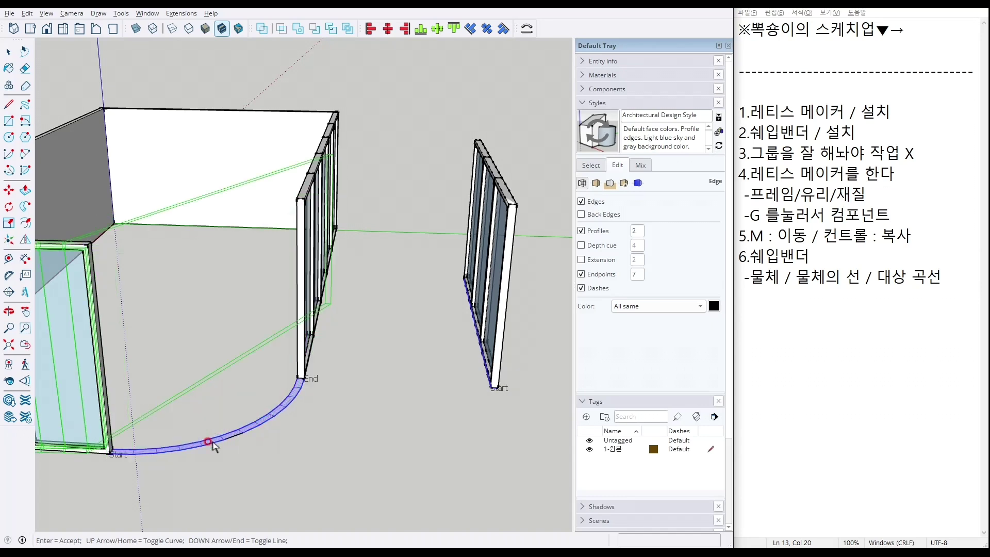
{"action": "key", "text": "Down"}
{"action": "key", "text": "Up"}
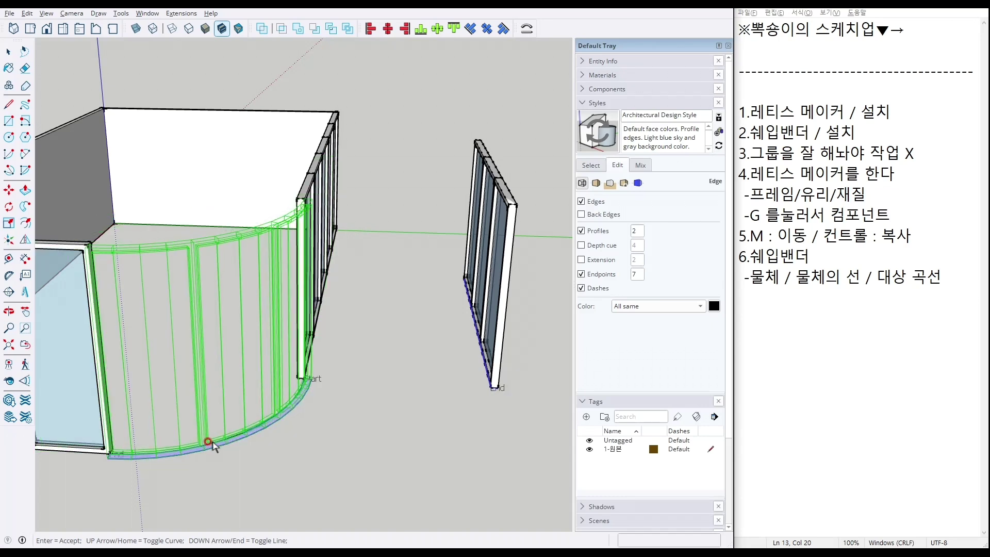
{"action": "key", "text": "Up"}
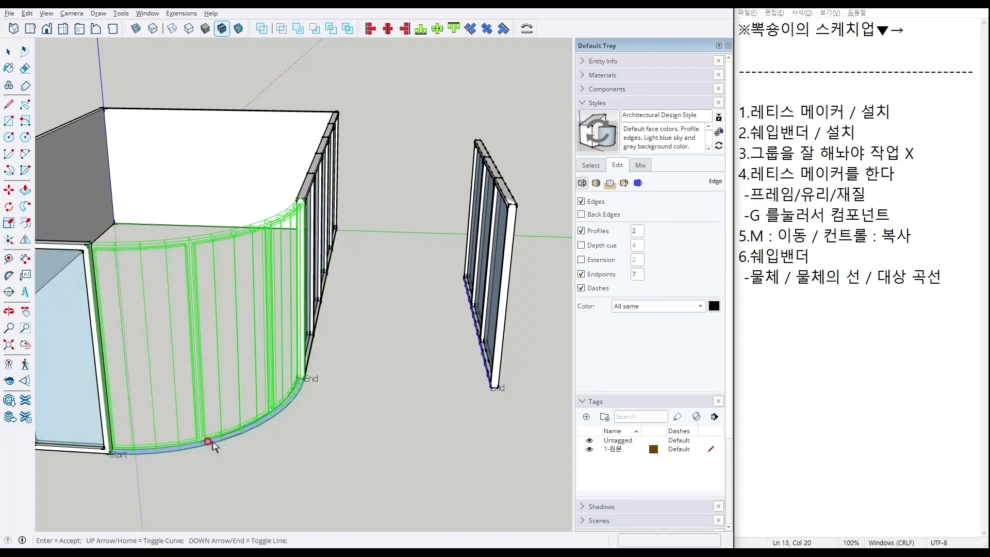
{"action": "key", "text": "Return"}
Delete the straight copied window group and its bottom line beside the room
{"action": "left_click_drag", "start_coordinate": [513, 438], "coordinate": [442, 70]}
{"action": "key", "text": "Delete"}
{"action": "middle_click_drag", "start_coordinate": [466, 160], "coordinate": [337, 212]}
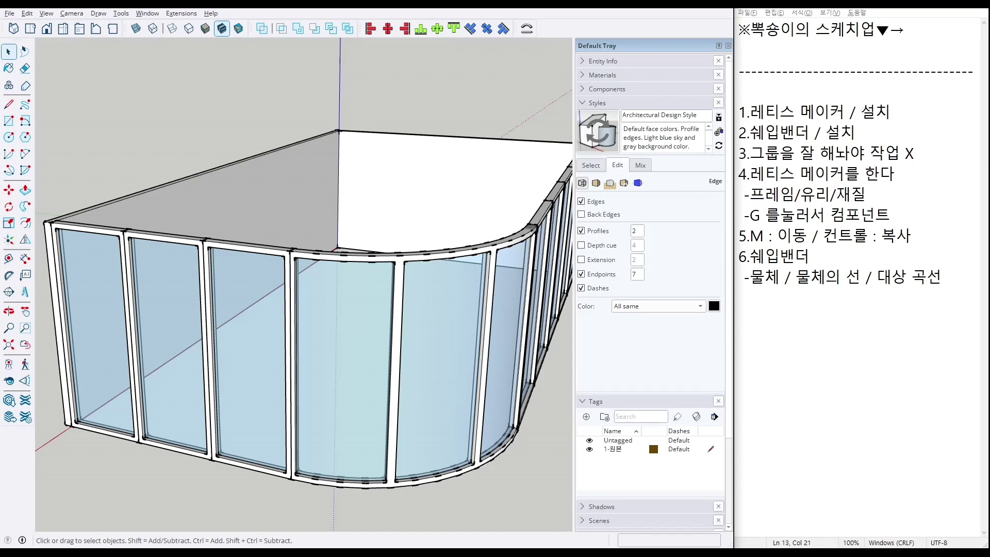
View the extension files in the desktop folder 새 폴더 through Extension Manager's install dialog, and close it without installing anything
{"action": "left_click", "coordinate": [620, 140]}
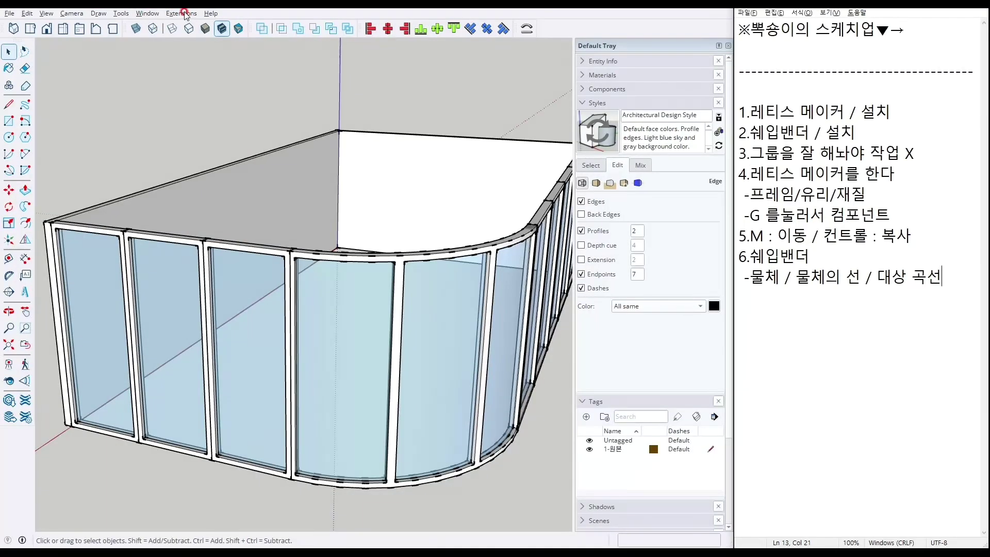
{"action": "left_click", "coordinate": [342, 52]}
{"action": "left_click", "coordinate": [201, 38]}
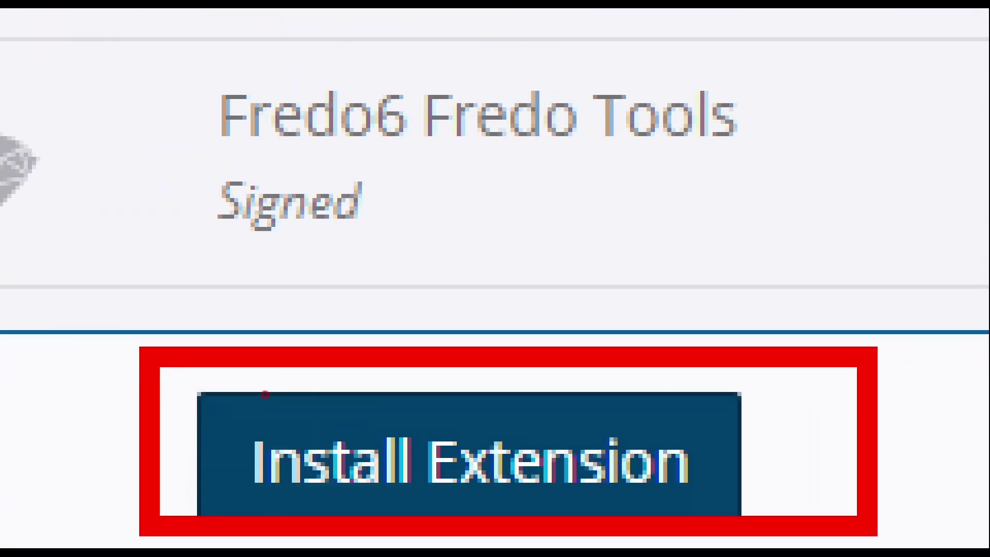
{"action": "left_click", "coordinate": [503, 491]}
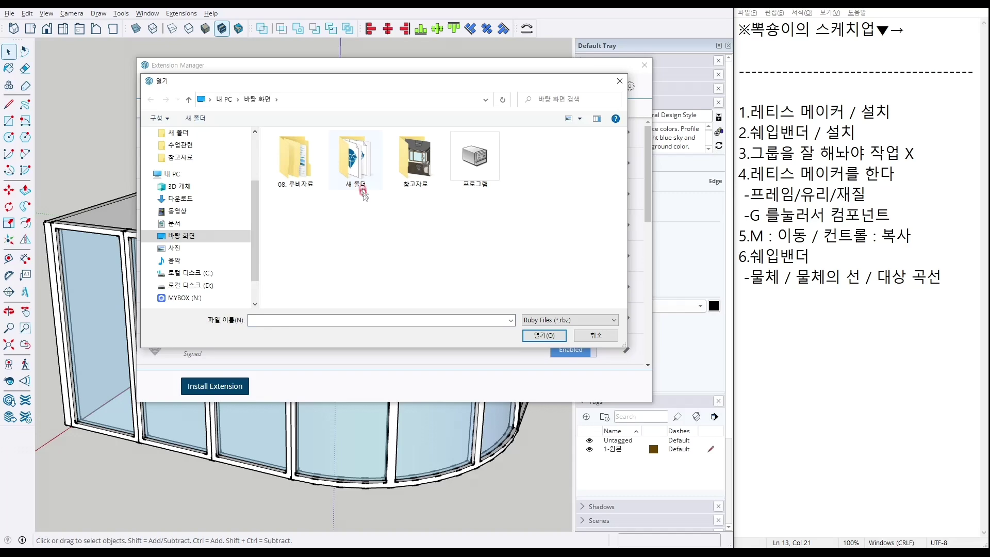
{"action": "double_click", "coordinate": [361, 176]}
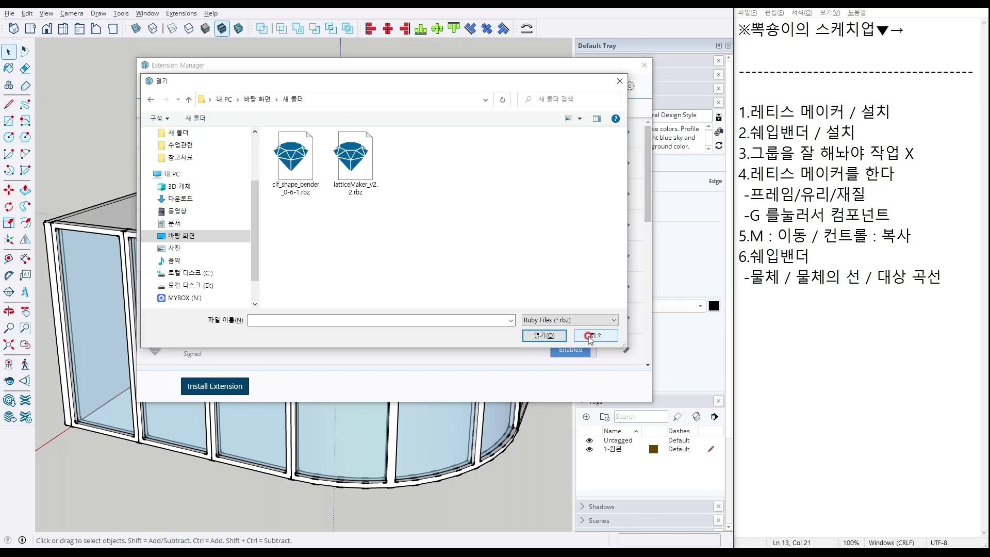
{"action": "left_click", "coordinate": [589, 336]}
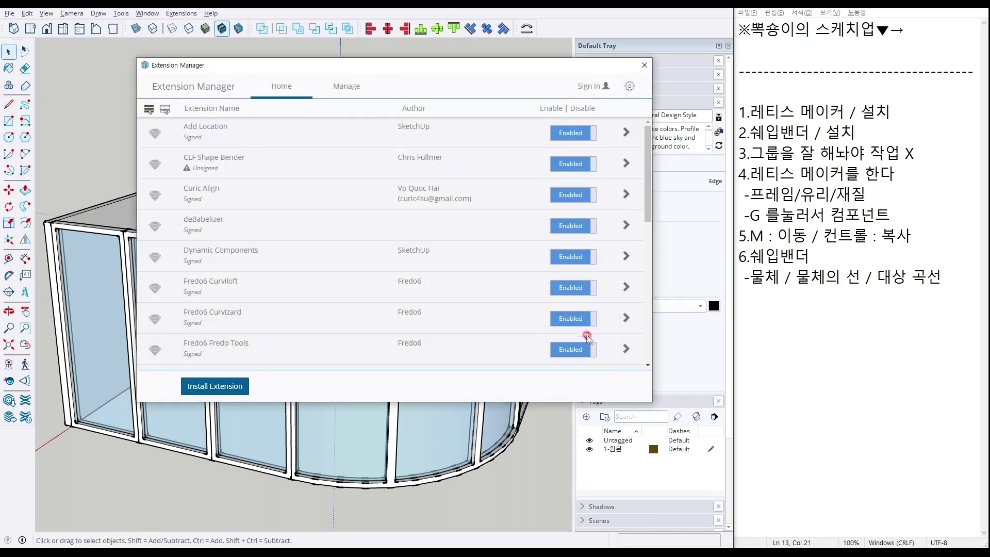
{"action": "left_click", "coordinate": [644, 65]}
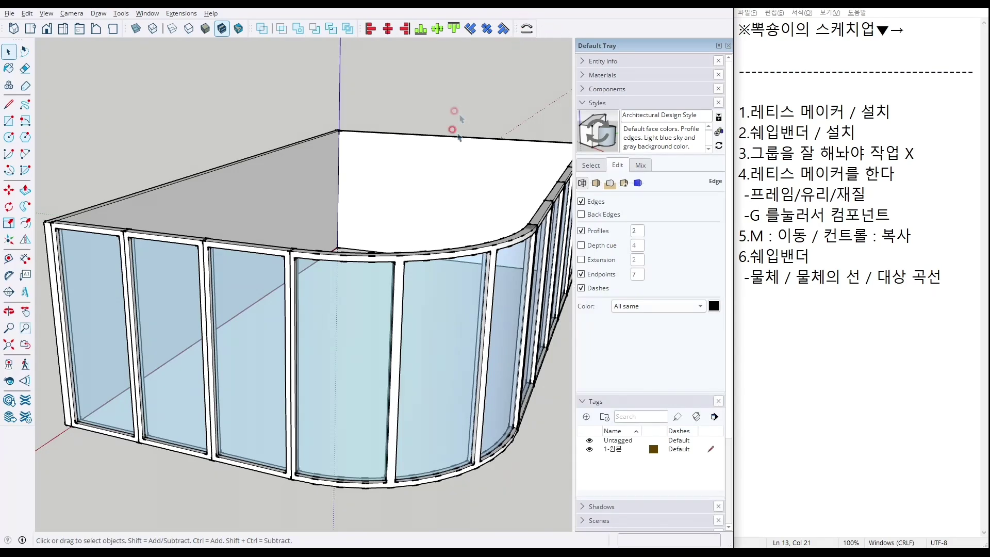
Examine the wall group's available commands and the room's straight and curved glazing from several angles
{"action": "right_click", "coordinate": [435, 152]}
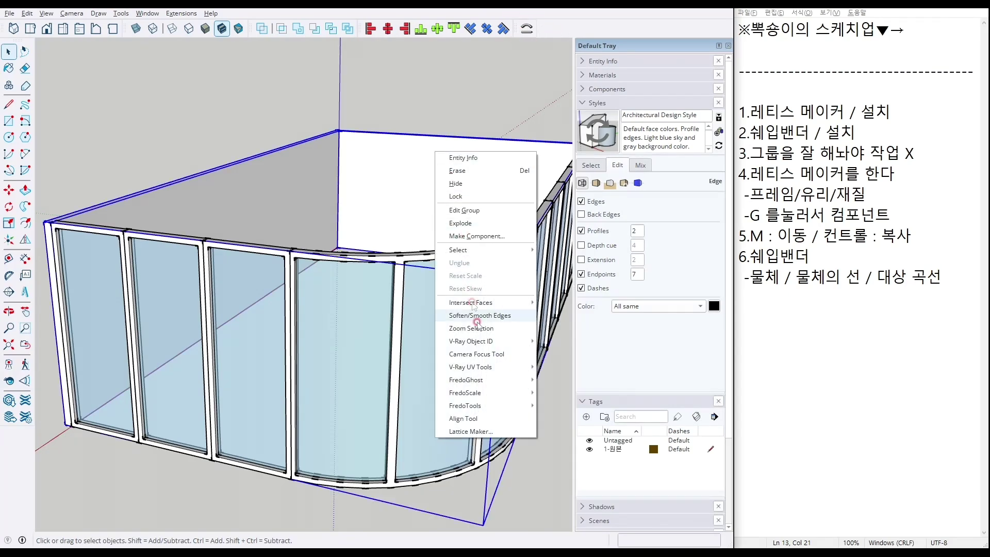
{"action": "left_click", "coordinate": [494, 99]}
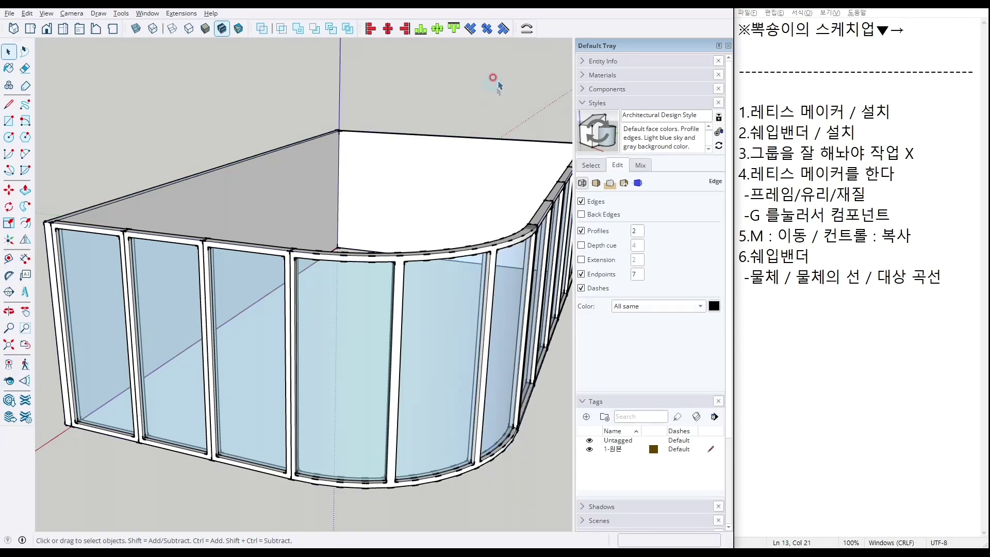
{"action": "middle_click_drag", "start_coordinate": [492, 85], "coordinate": [443, 116]}
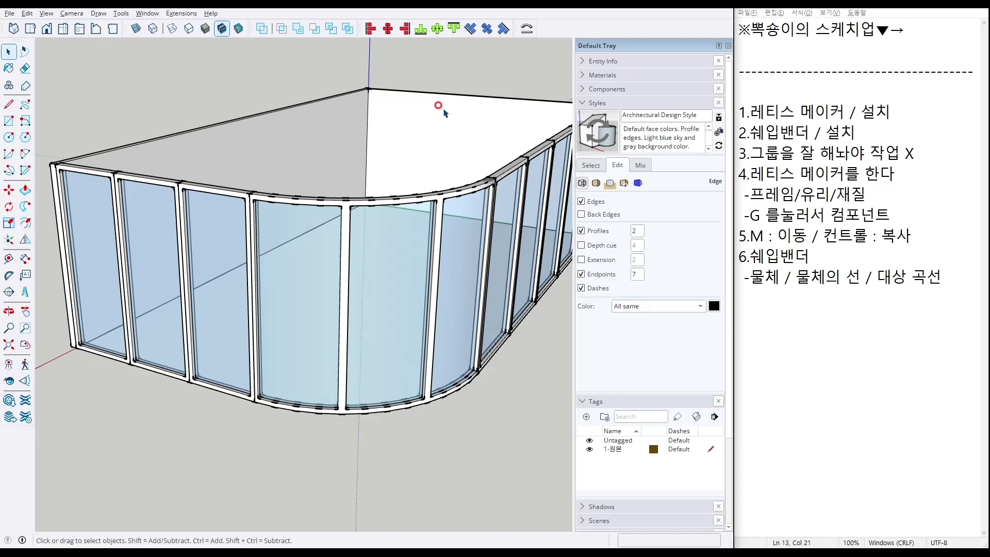
{"action": "scroll", "coordinate": [356, 165], "scroll_direction": "down", "scroll_amount": 5}
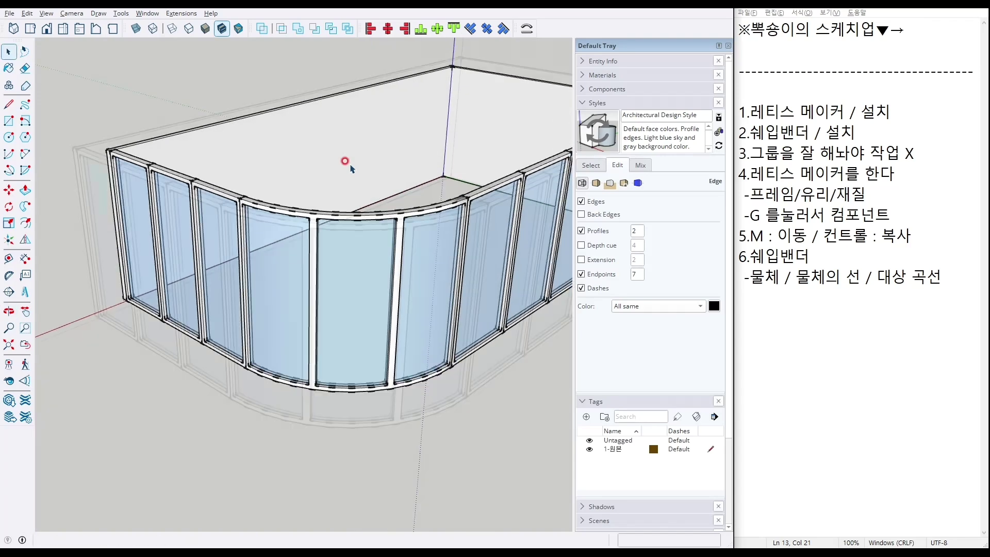
{"action": "mouse_move", "coordinate": [400, 168]}
{"action": "middle_mouse_down"}
{"action": "mouse_move", "coordinate": [458, 193]}
{"action": "mouse_move", "coordinate": [442, 216]}
{"action": "mouse_move", "coordinate": [418, 212]}
{"action": "middle_mouse_up"}
{"action": "scroll", "coordinate": [405, 209], "scroll_direction": "up", "scroll_amount": 3}
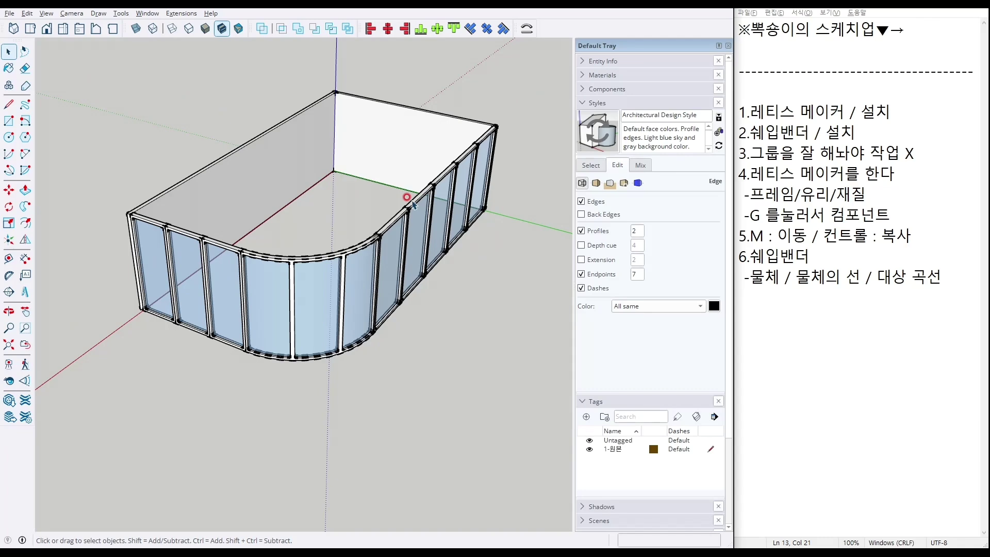
{"action": "middle_click_drag", "start_coordinate": [385, 253], "coordinate": [314, 188]}
{"action": "middle_click_drag", "start_coordinate": [443, 188], "coordinate": [301, 196]}
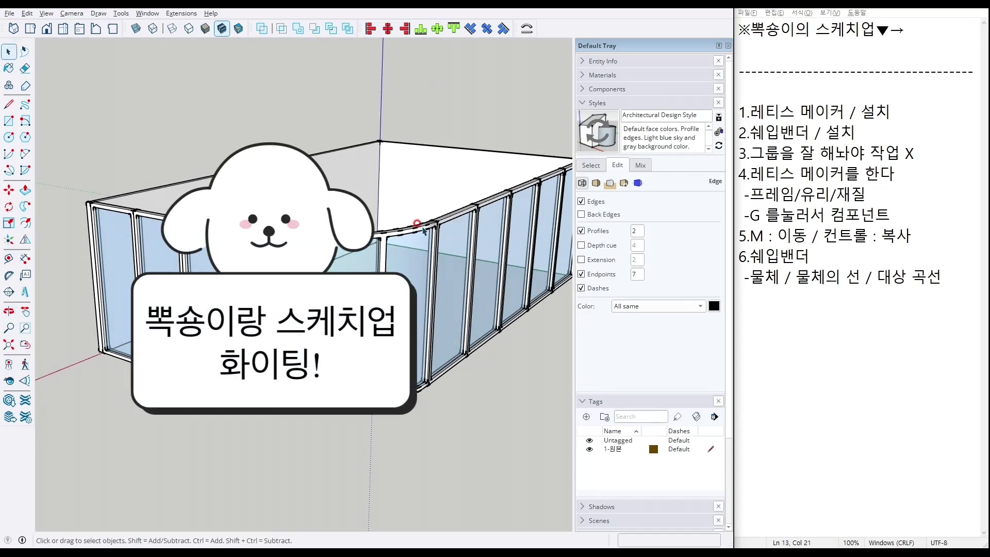